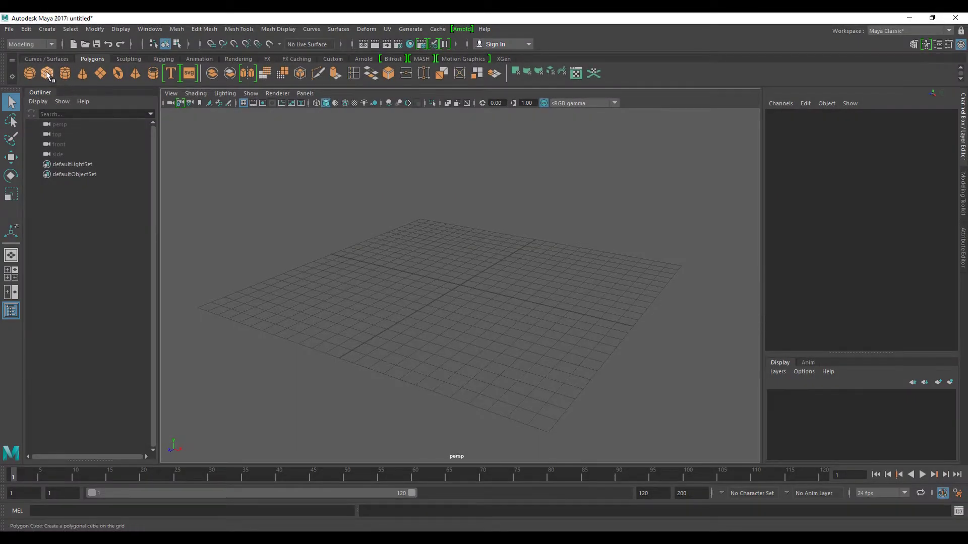
Step: Draw a polygon cube about 8.726 wide, 6.45 high and 9.756 deep on the grid
left_click(48, 74)
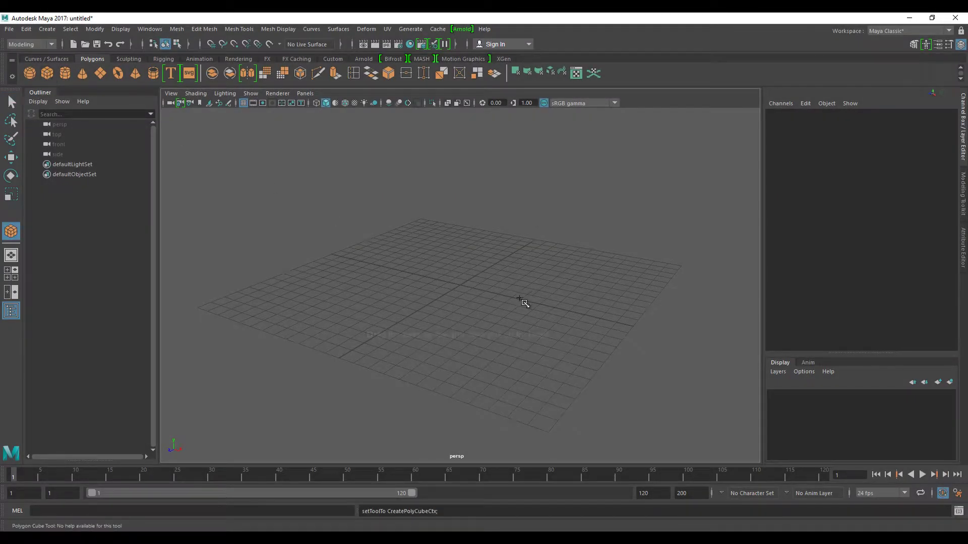
left_click_drag(484, 275, 537, 365)
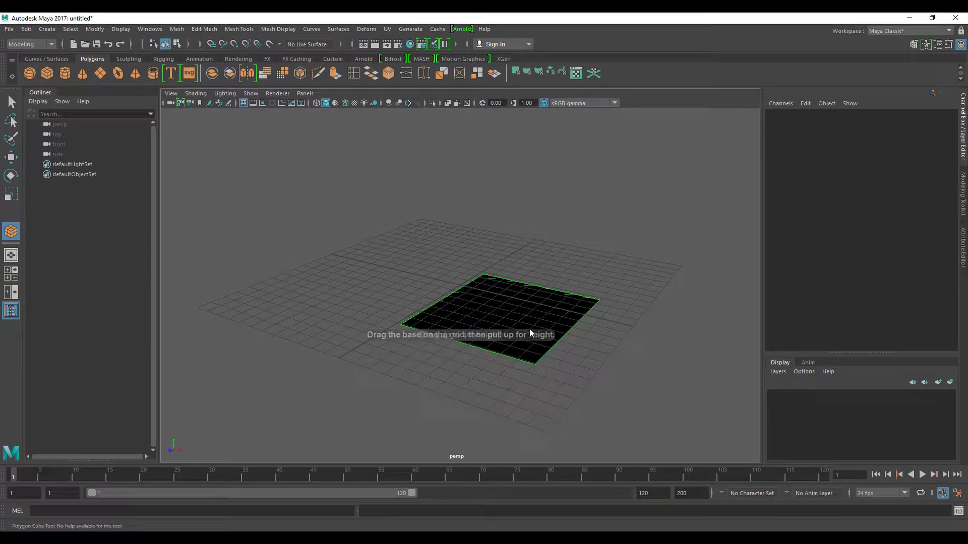
mouse_move(532, 267)
left_mouse_down()
mouse_move(530, 212)
mouse_move(568, 252)
mouse_move(525, 264)
mouse_move(577, 268)
mouse_move(550, 289)
left_mouse_up()
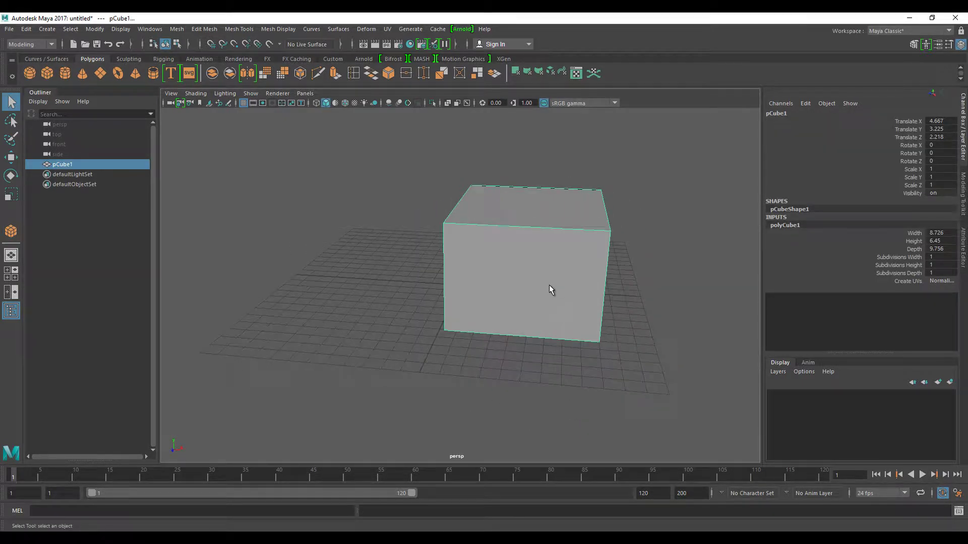
Step: Set the cube's Translate X, Y and Z to 0 to centre it at the world origin
left_click_drag(936, 121, 936, 136)
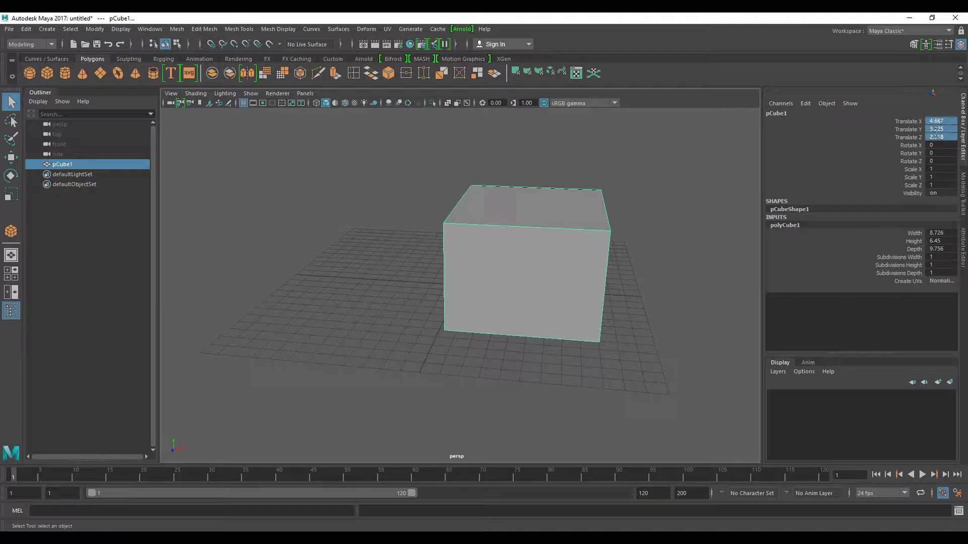
type("0")
key("Return")
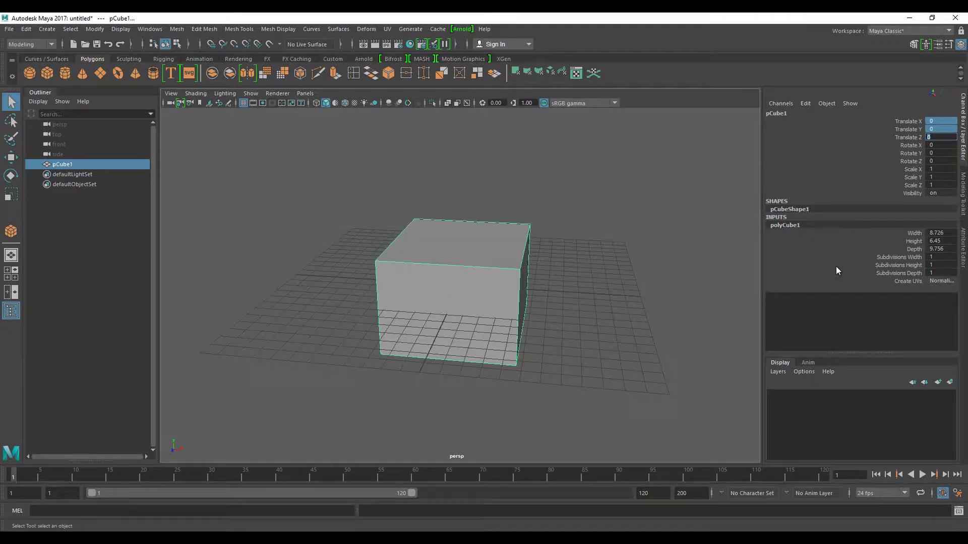
mouse_move(841, 258)
left_mouse_down()
mouse_move(840, 268)
mouse_move(808, 274)
left_mouse_up()
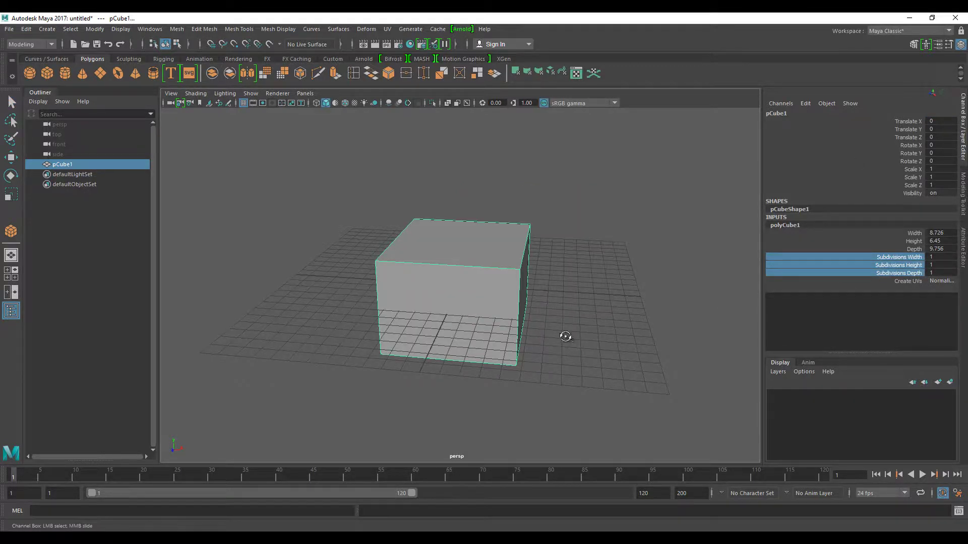
left_click_drag(565, 336, 559, 329, "alt")
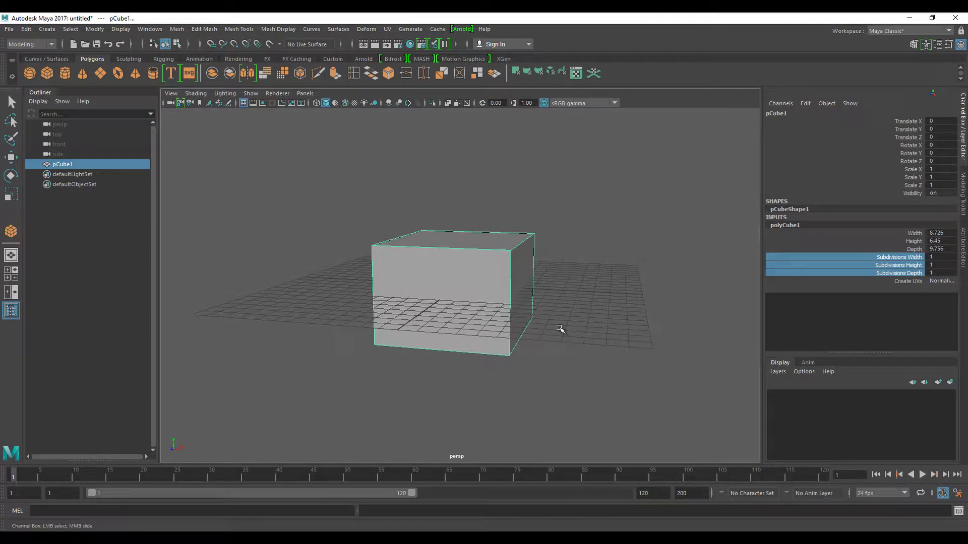
left_click_drag(647, 283, 625, 311, "alt")
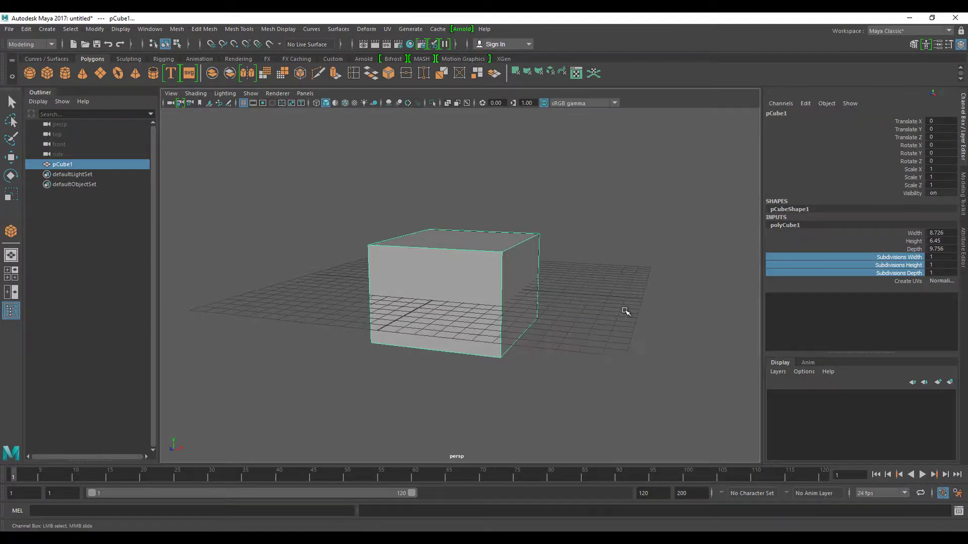
mouse_move(617, 289)
right_mouse_down("alt")
mouse_move(624, 309)
mouse_move(650, 313)
mouse_move(632, 315)
right_mouse_up("alt")
middle_click_drag(630, 300, 626, 281, "alt")
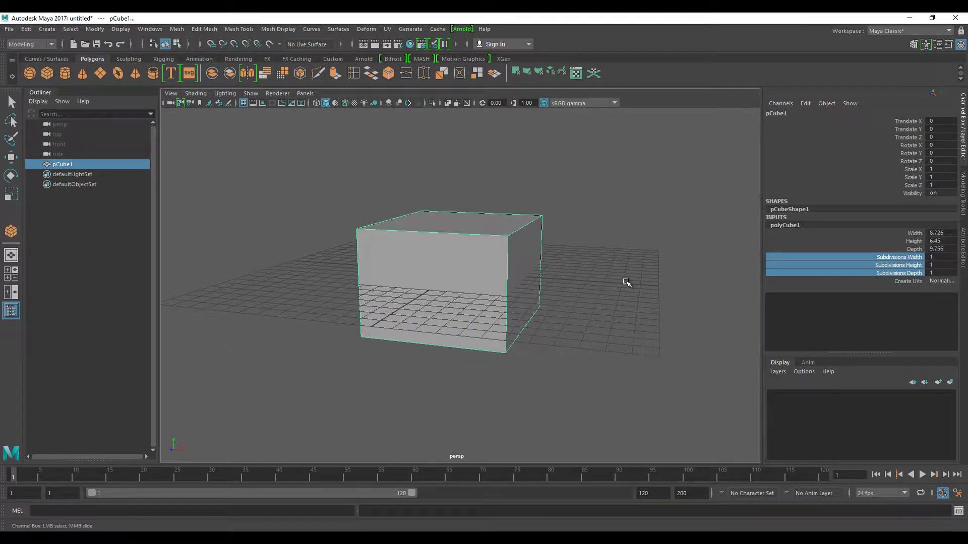
left_click_drag(624, 283, 592, 284, "alt")
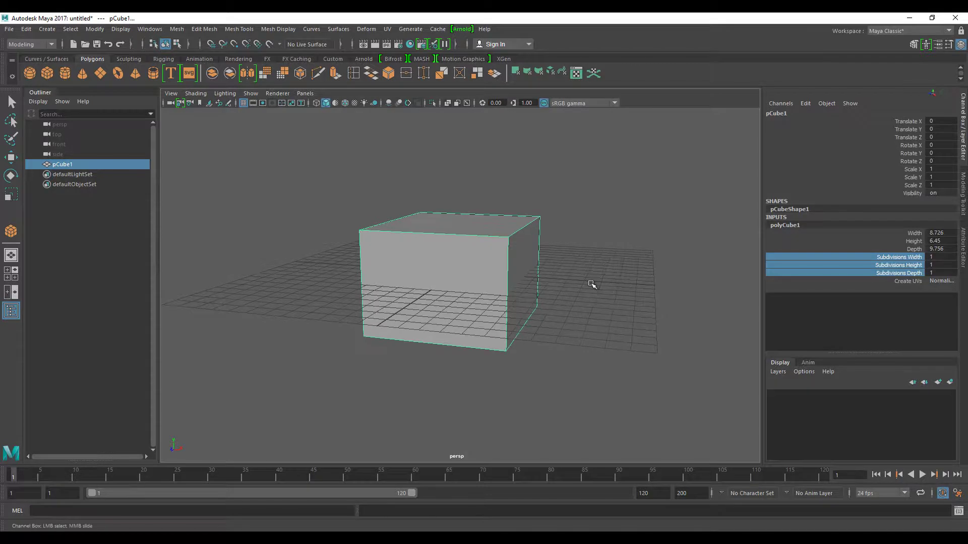
left_click(590, 280)
Step: Select the cube's right face, then extrude and scale it into a smaller inset
left_click(524, 263)
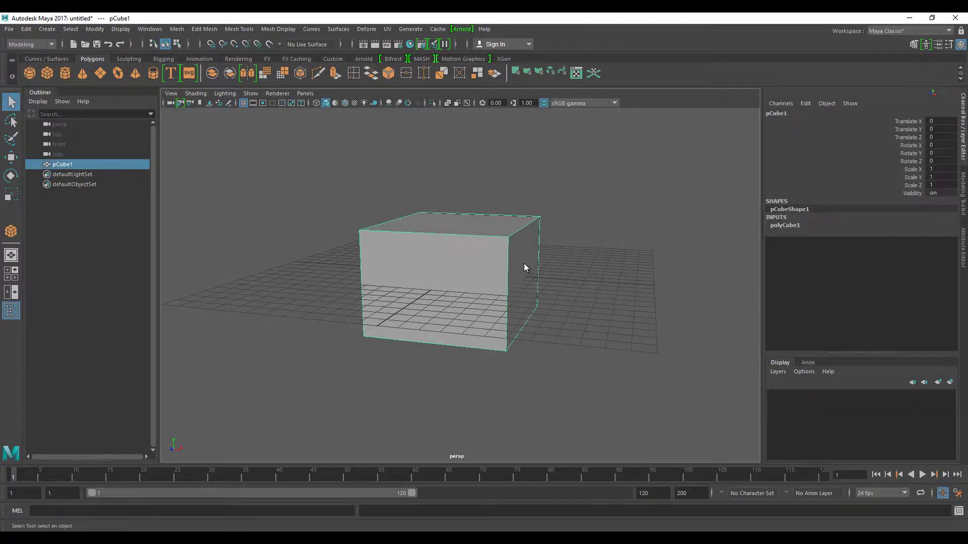
right_click_drag(523, 254, 525, 281)
left_click(527, 272)
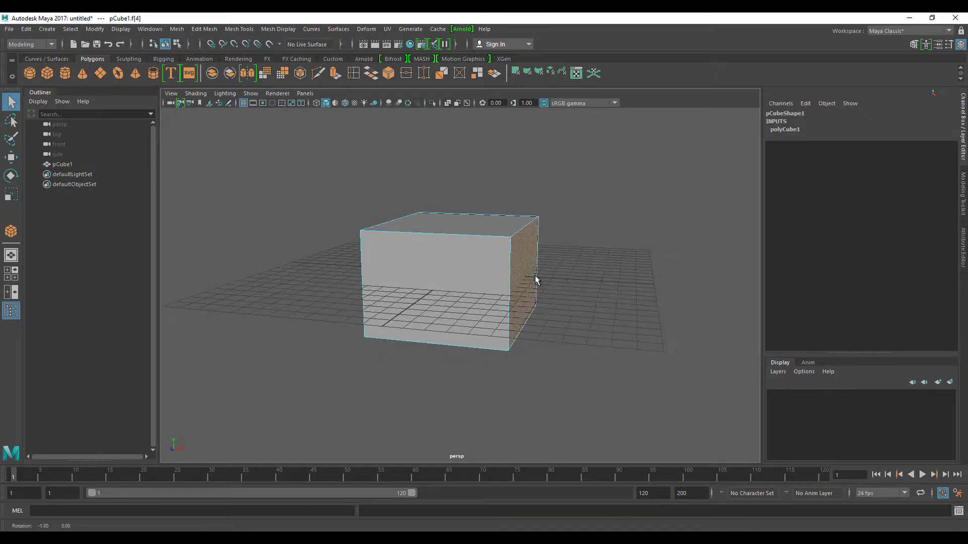
mouse_move(573, 307)
left_mouse_down("alt")
mouse_move(564, 297)
mouse_move(546, 307)
mouse_move(591, 310)
mouse_move(579, 305)
mouse_move(583, 318)
left_mouse_up("alt")
key("w")
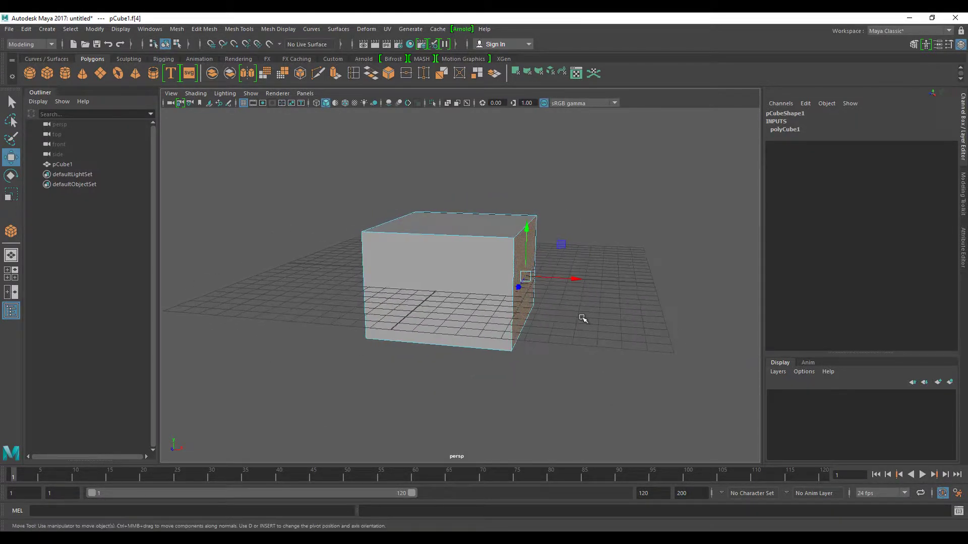
left_click_drag(527, 297, 526, 295, "alt")
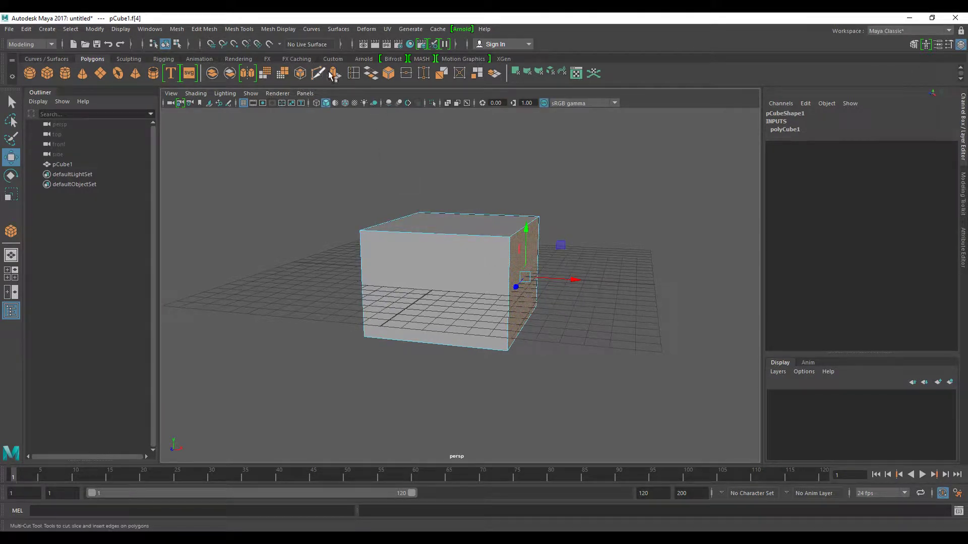
key("ctrl+e")
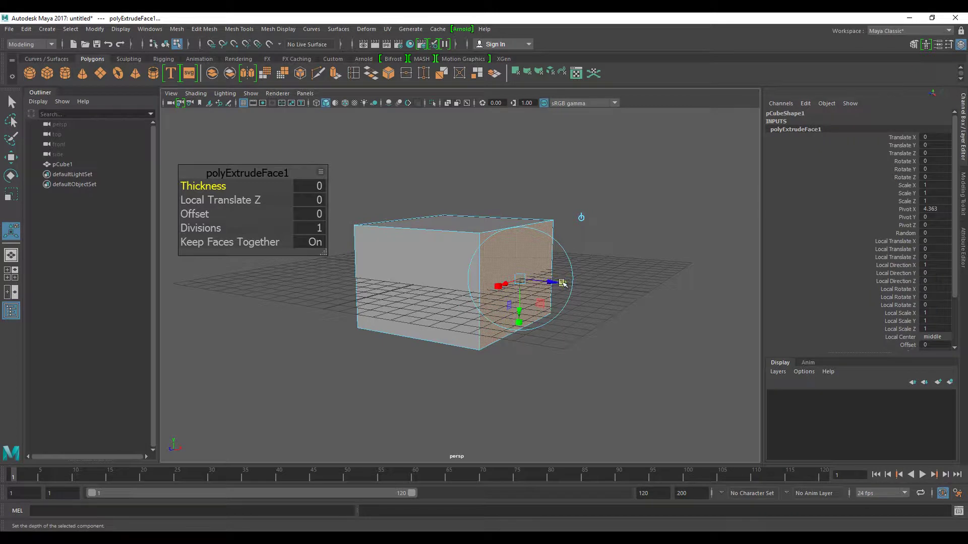
left_click_drag(562, 283, 535, 283)
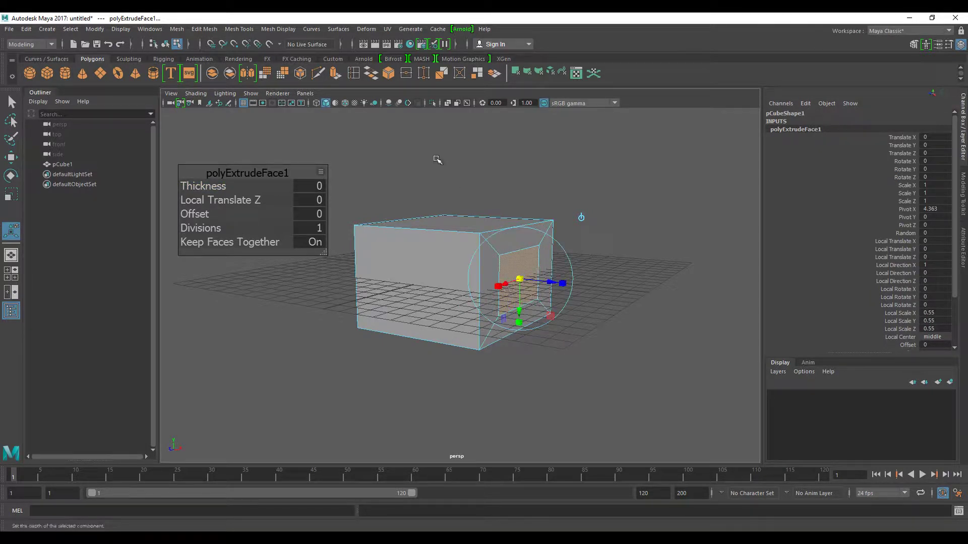
Step: Extrude the inset face out into a long, upward-angled arm
key("ctrl+e")
left_click_drag(378, 177, 453, 190, "alt")
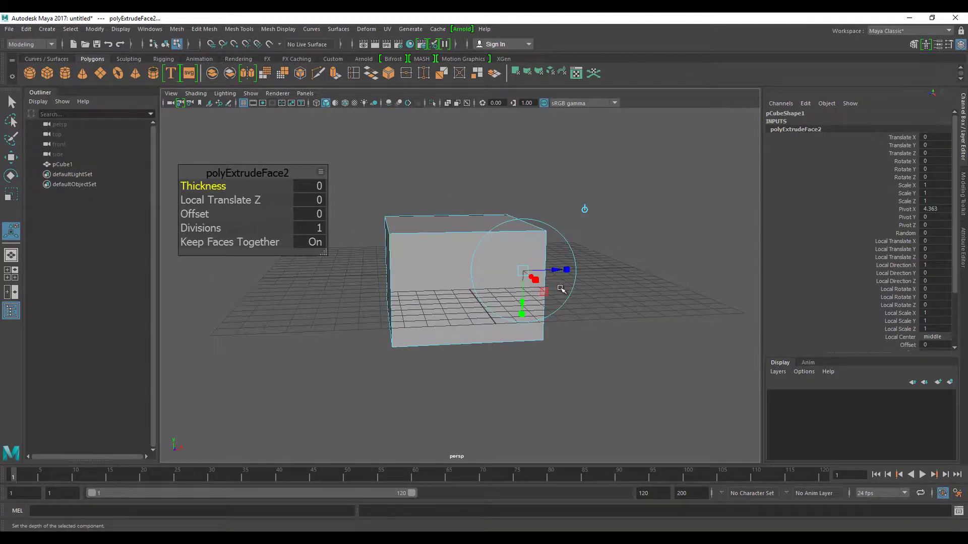
left_click_drag(544, 290, 671, 212)
left_click_drag(690, 269, 625, 282, "alt")
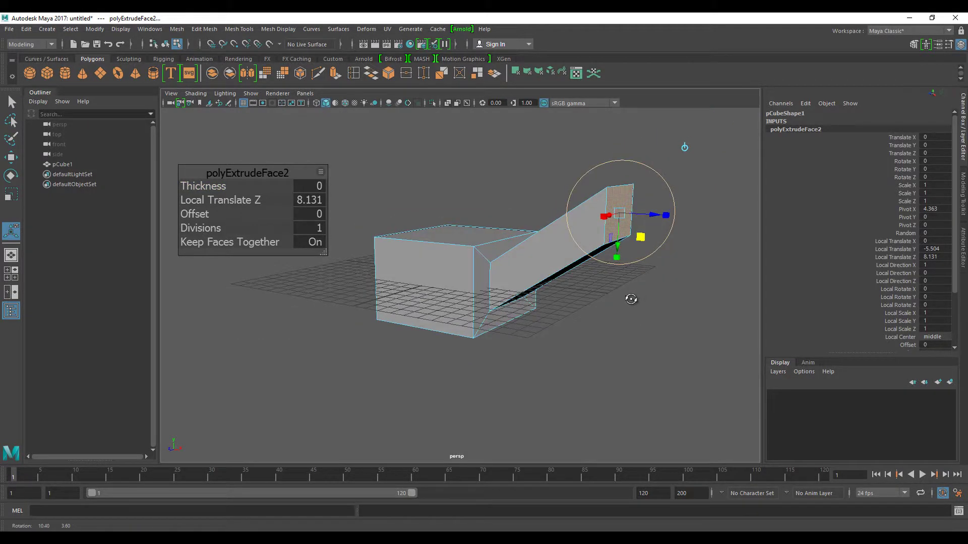
Step: Inset the arm's end face and extrude it straight outward
left_click(335, 74)
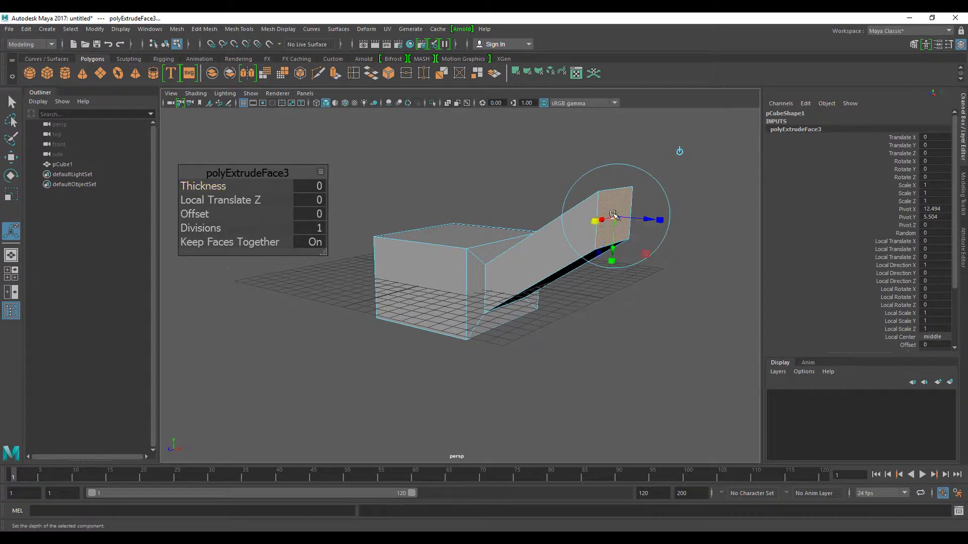
left_click_drag(613, 214, 585, 223)
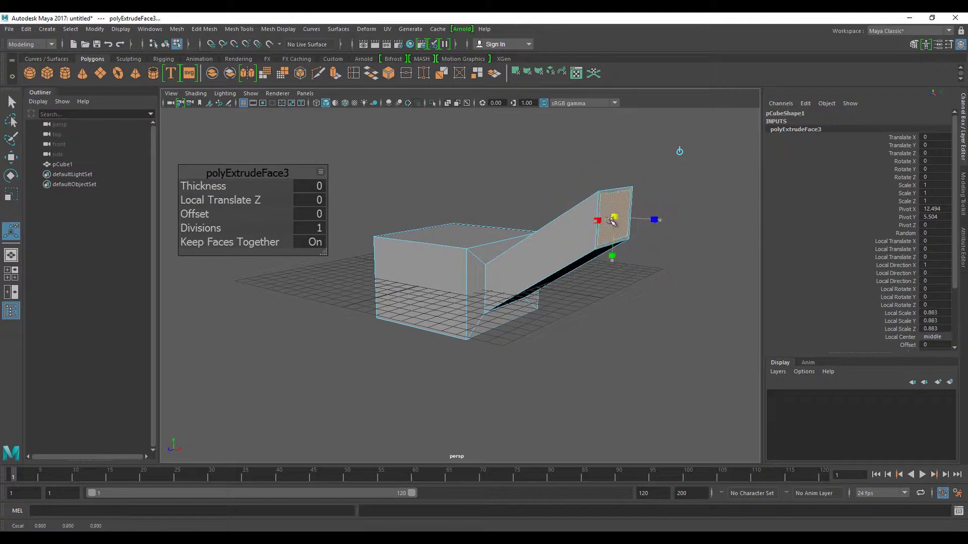
left_click(335, 74)
mouse_move(660, 220)
left_mouse_down()
mouse_move(799, 257)
mouse_move(635, 324)
left_mouse_up()
Step: Switch from face mode to Object Mode through the marking menu and select pCube1 as a whole
right_click(498, 251)
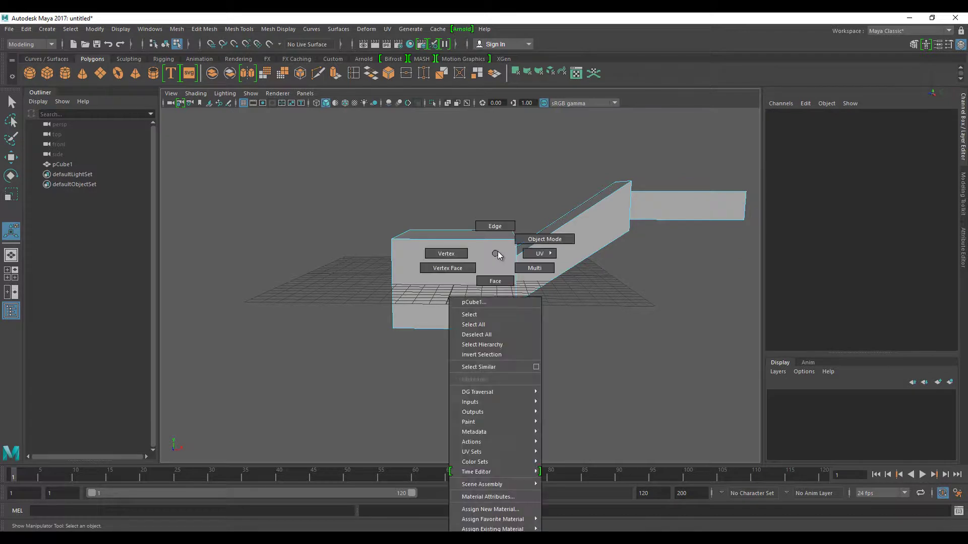
left_click(545, 239)
left_click(610, 318)
right_click_drag(617, 341, 513, 212, "alt")
left_click(548, 265)
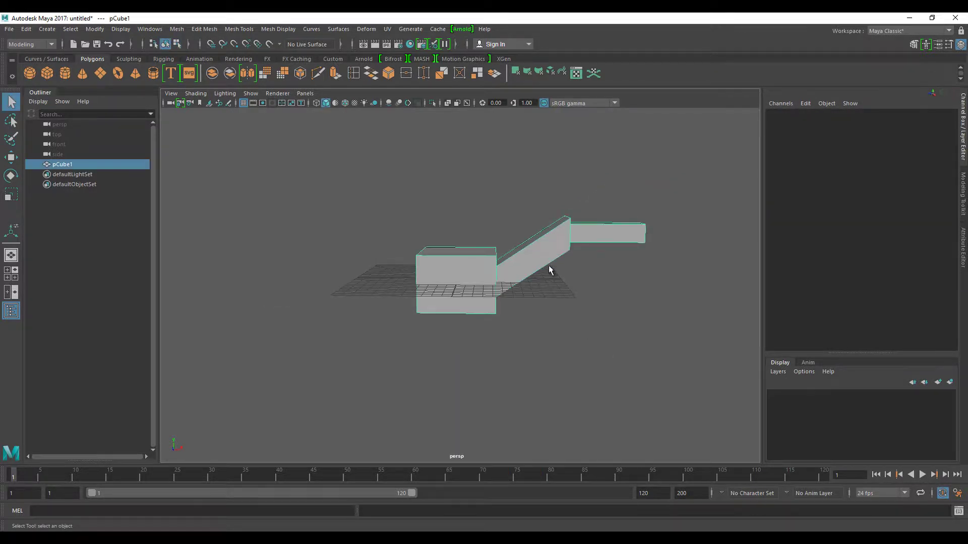
left_click_drag(548, 265, 582, 320, "alt")
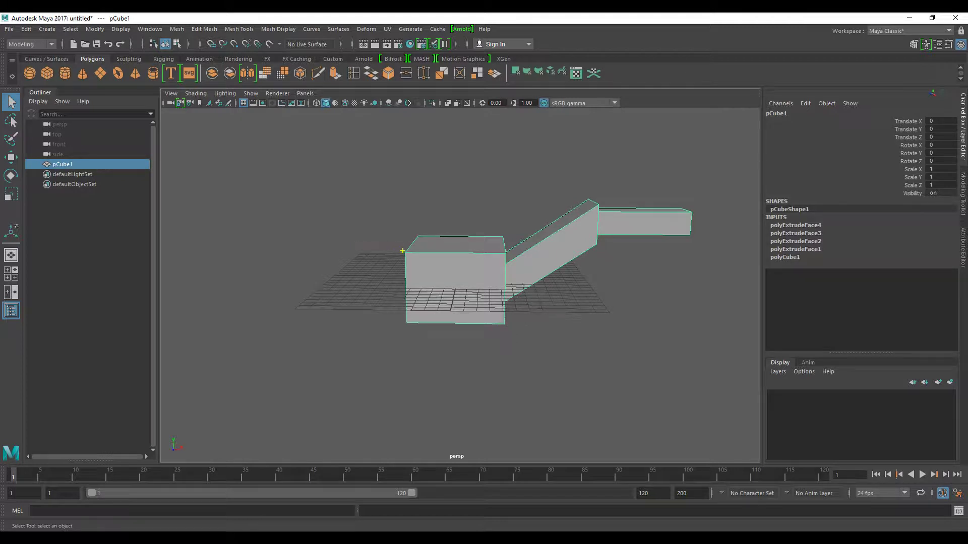
left_click_drag(406, 251, 336, 234)
mouse_move(408, 251)
left_mouse_down()
mouse_move(313, 212)
mouse_move(224, 212)
mouse_move(315, 248)
mouse_move(366, 291)
left_mouse_up()
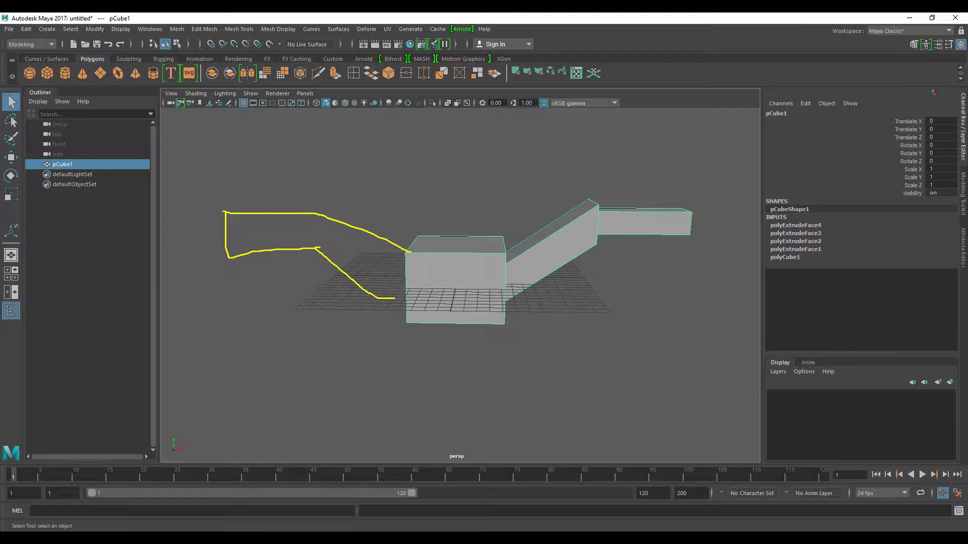
key("Escape")
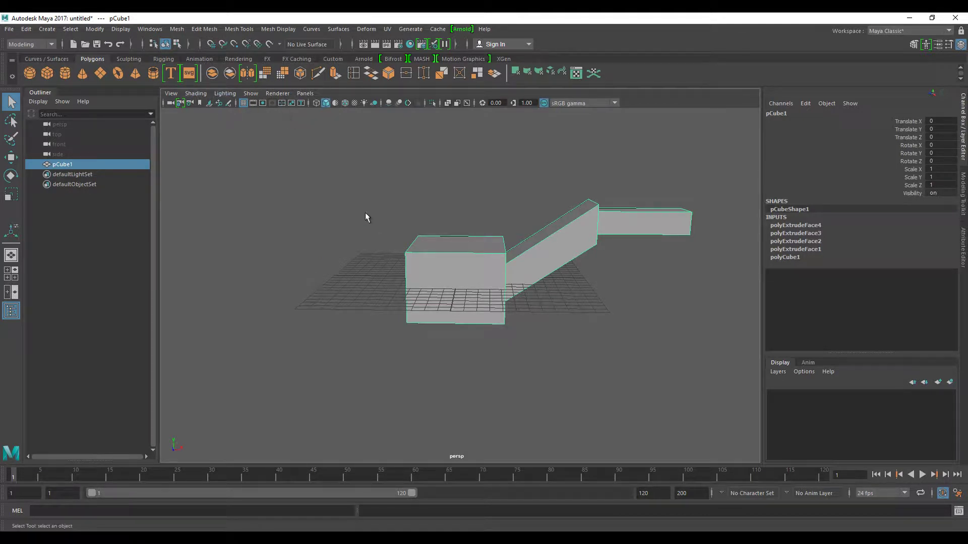
left_click(448, 213)
Step: Mirror pCube1 across X with Mesh > Mirror and merge the border at threshold 16.54
left_click(465, 271)
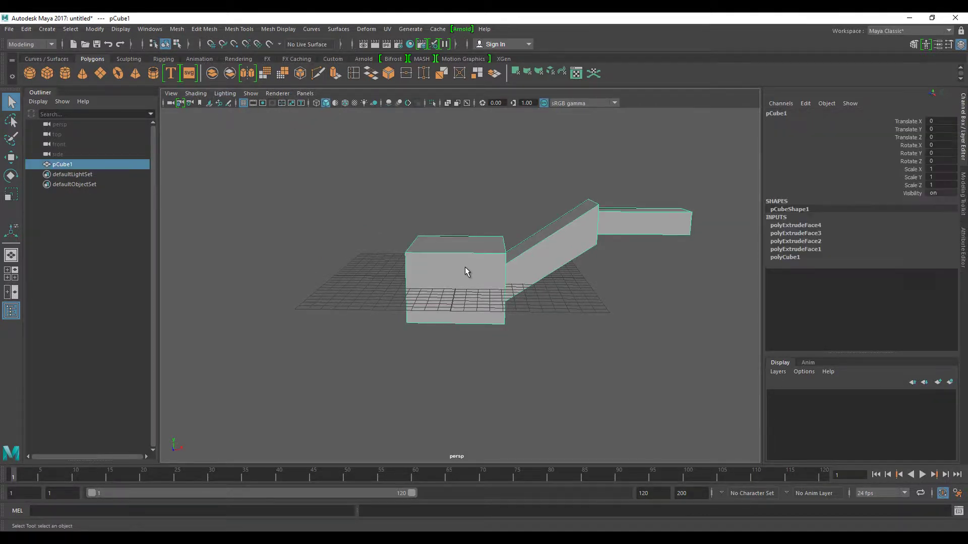
left_click(249, 75)
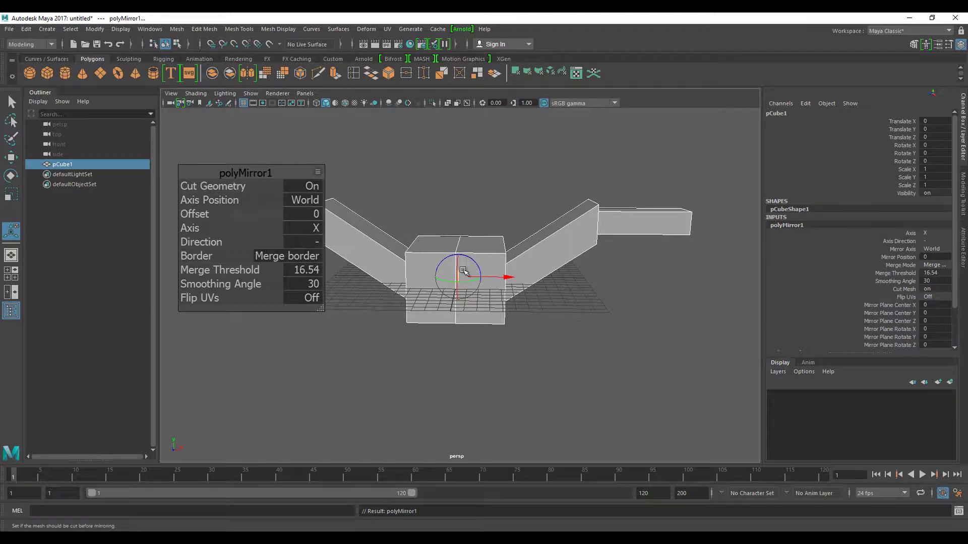
mouse_move(504, 330)
left_mouse_down("alt")
mouse_move(526, 350)
mouse_move(496, 335)
mouse_move(553, 331)
mouse_move(510, 335)
left_mouse_up("alt")
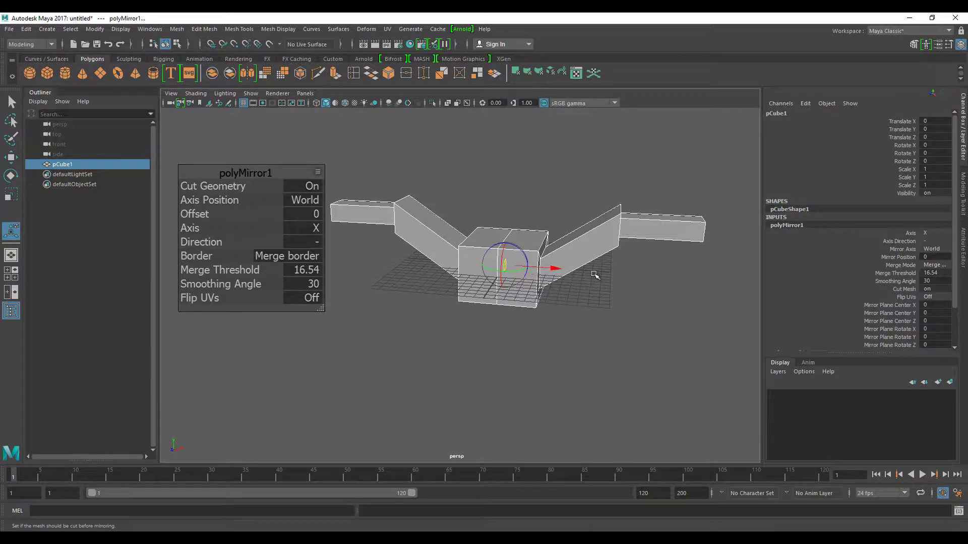
mouse_move(562, 291)
left_mouse_down("alt")
mouse_move(562, 334)
mouse_move(530, 361)
mouse_move(559, 363)
mouse_move(551, 365)
left_mouse_up("alt")
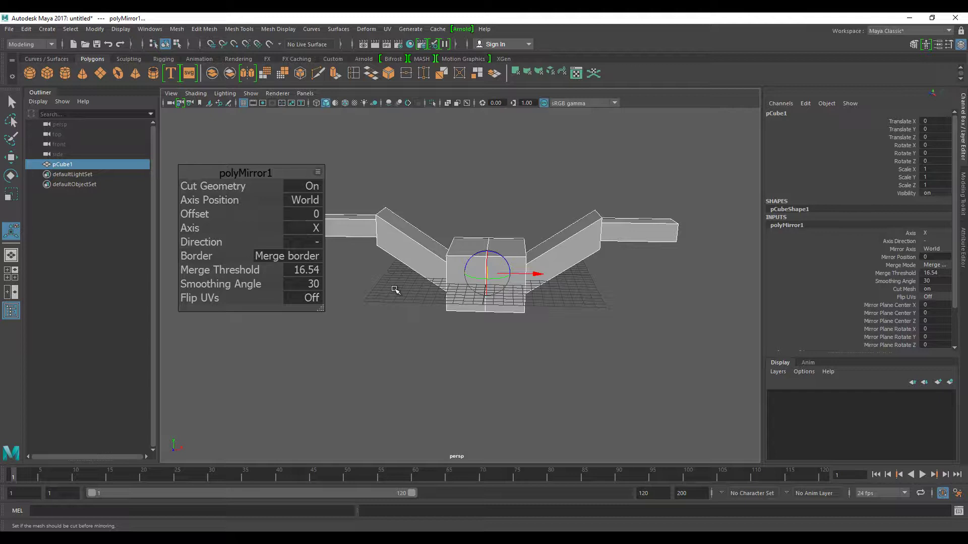
mouse_move(396, 291)
left_mouse_down("alt")
mouse_move(389, 327)
mouse_move(641, 285)
left_mouse_up("alt")
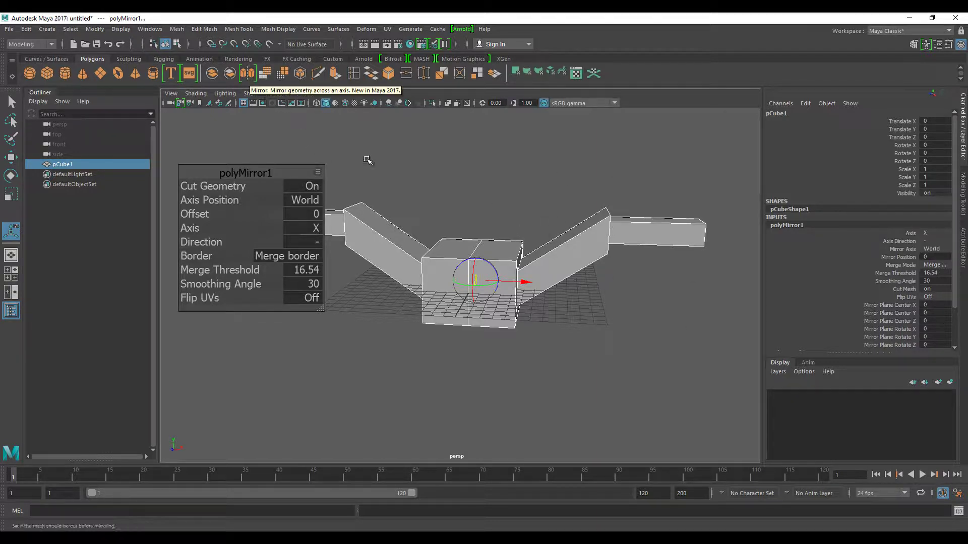
left_click(416, 168)
left_click(462, 289)
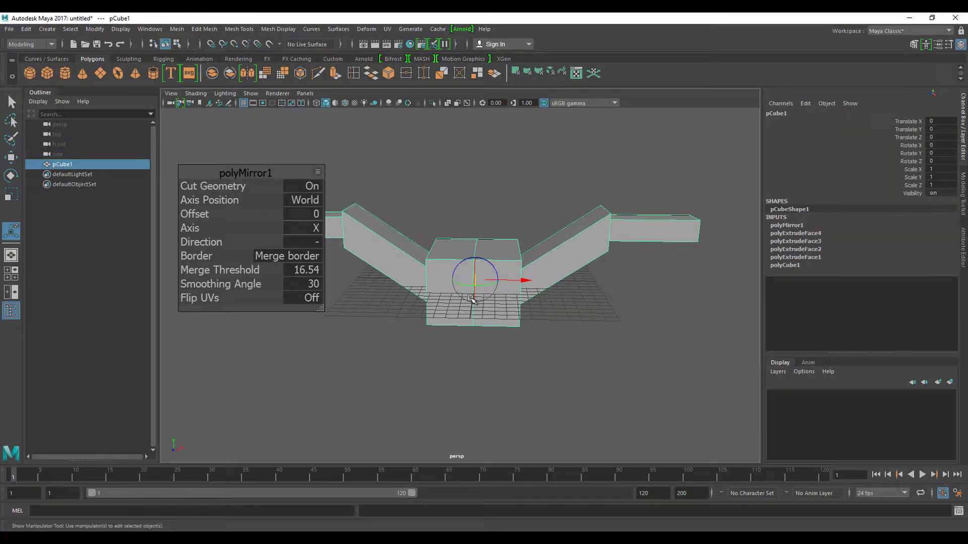
Step: Move the mirrored mesh up to Translate Y 3.41
key("q")
left_click_drag(472, 301, 471, 318, "alt")
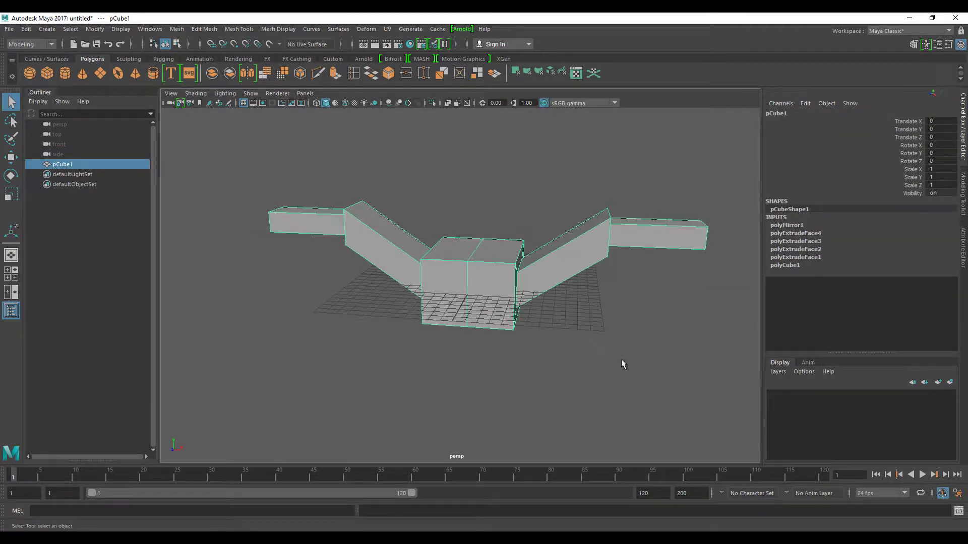
mouse_move(622, 363)
left_mouse_down("alt")
mouse_move(631, 356)
mouse_move(605, 357)
mouse_move(620, 368)
left_mouse_up("alt")
mouse_move(559, 340)
right_mouse_down("alt")
mouse_move(534, 338)
mouse_move(544, 339)
right_mouse_up("alt")
left_click_drag(545, 339, 514, 339, "alt")
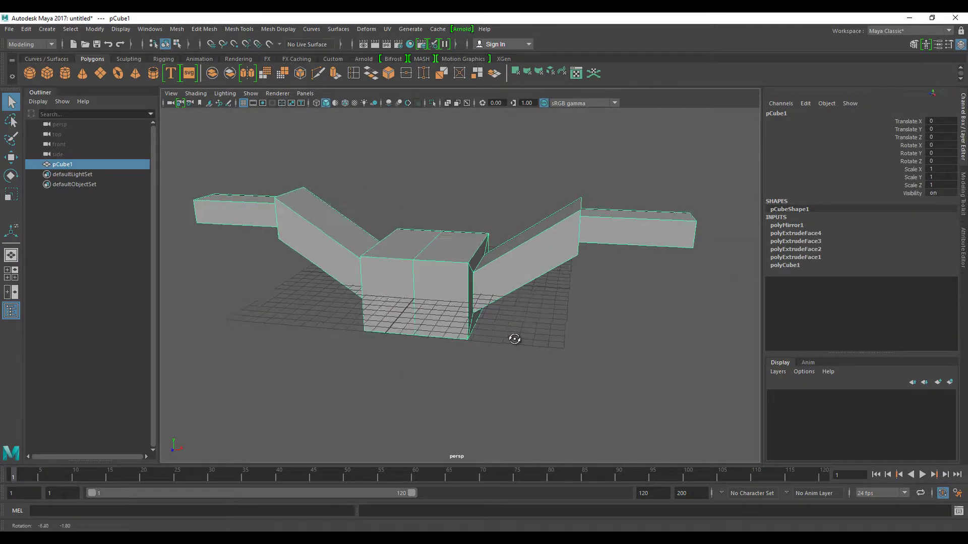
mouse_move(446, 280)
left_mouse_down("alt")
mouse_move(501, 277)
mouse_move(509, 251)
mouse_move(479, 277)
left_mouse_up("alt")
key("w")
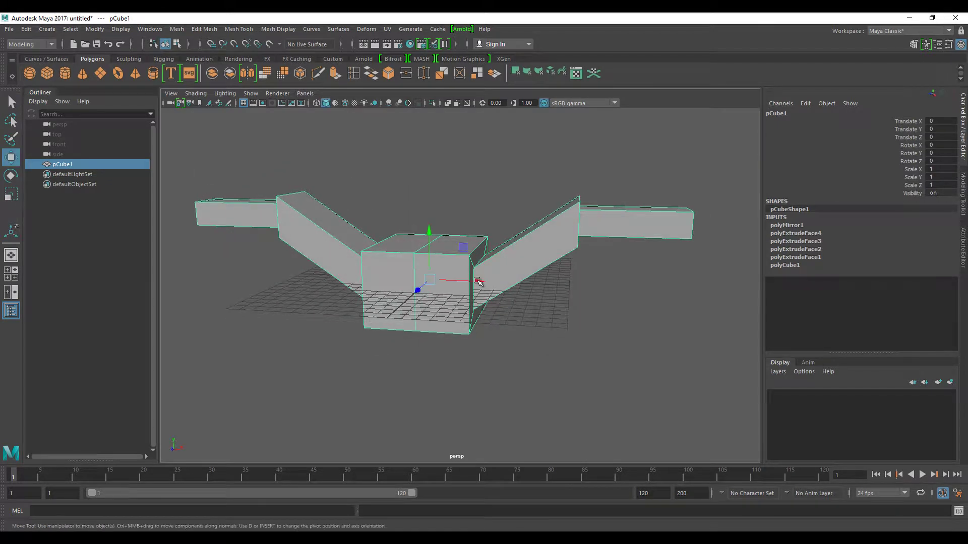
left_click_drag(428, 247, 428, 199)
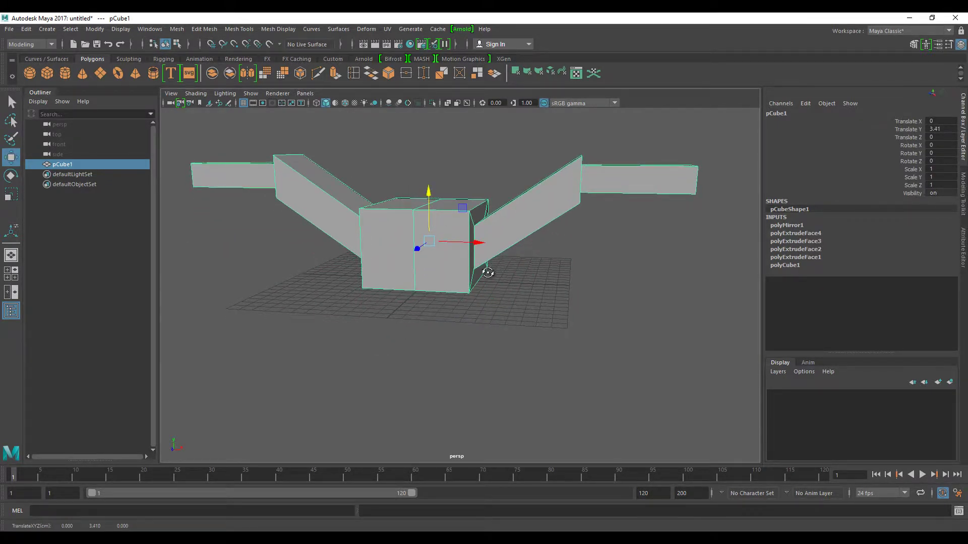
mouse_move(486, 267)
left_mouse_down("alt")
mouse_move(486, 321)
mouse_move(421, 256)
left_mouse_up("alt")
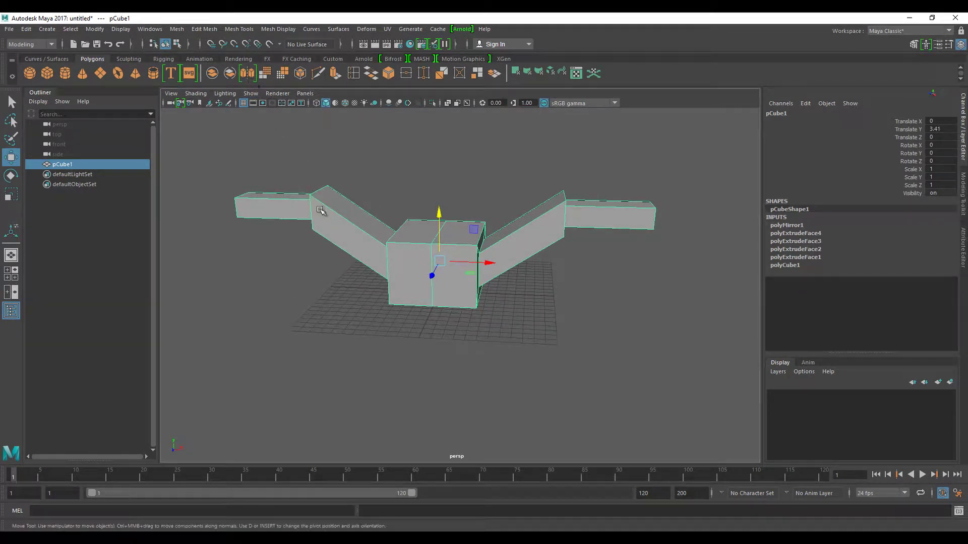
left_click_drag(447, 208, 464, 195, "alt")
mouse_move(464, 194)
middle_mouse_down("alt")
mouse_move(497, 275)
mouse_move(485, 273)
mouse_move(485, 224)
middle_mouse_up("alt")
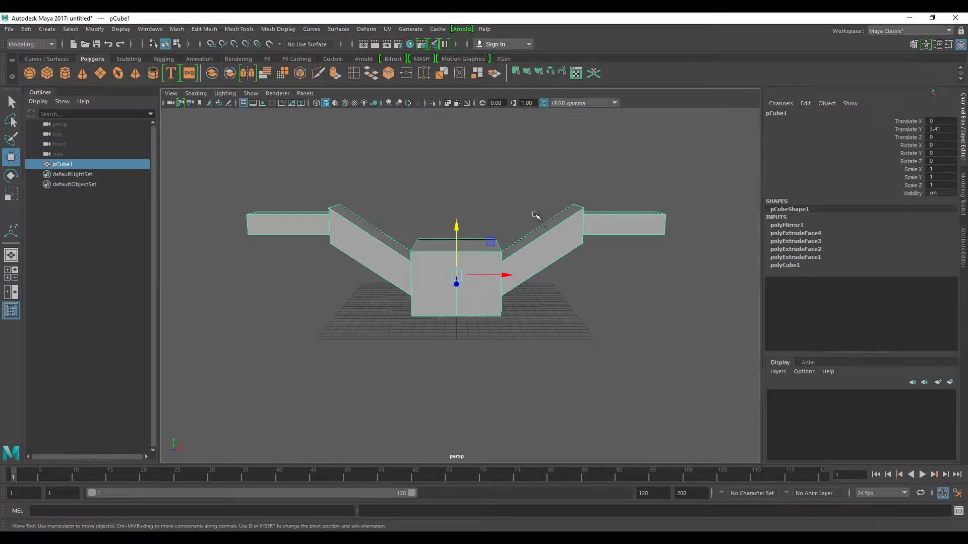
mouse_move(520, 259)
left_mouse_down("alt")
mouse_move(510, 272)
mouse_move(525, 270)
left_mouse_up("alt")
Step: Test pulling a top corner vertex upward, then undo that vertex move
right_click_drag(526, 270, 481, 256)
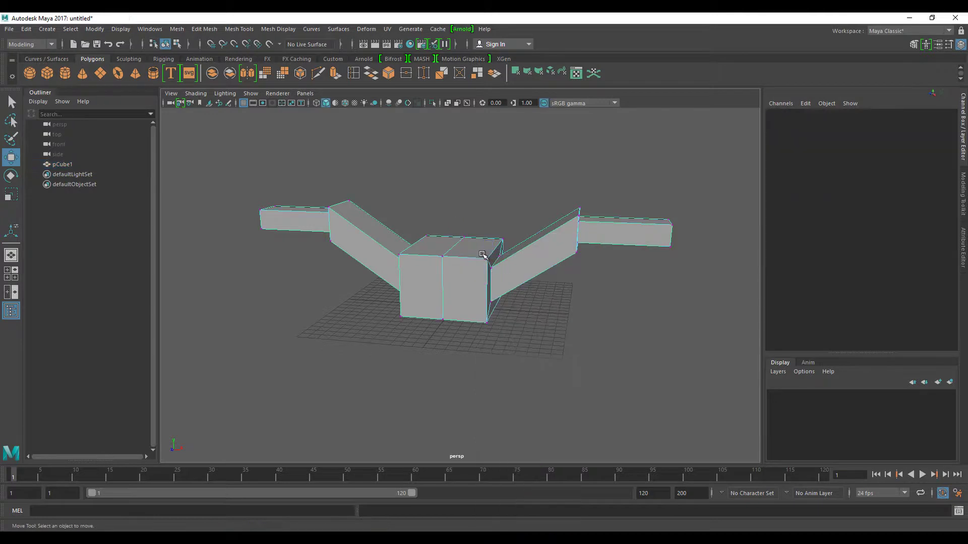
left_click(487, 257)
left_click_drag(487, 233, 486, 217)
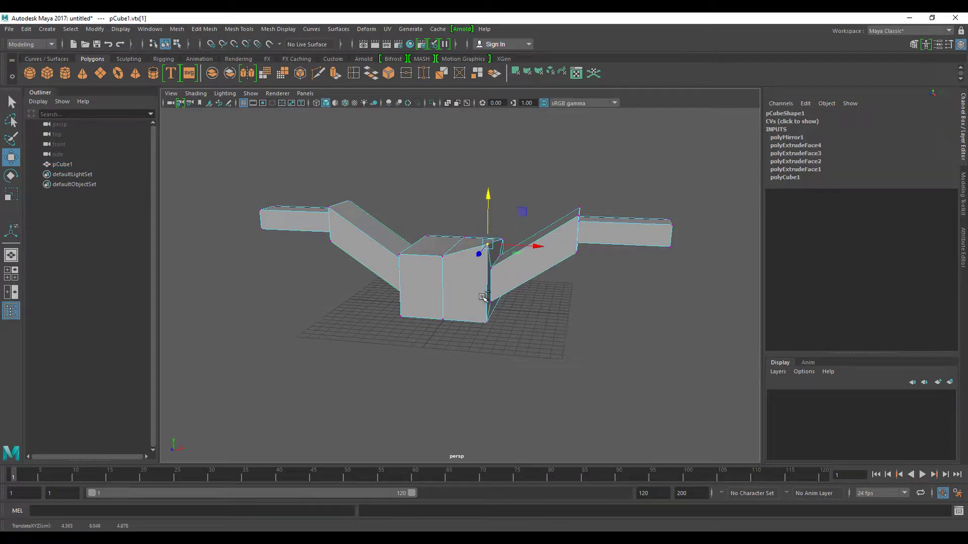
key("ctrl+z")
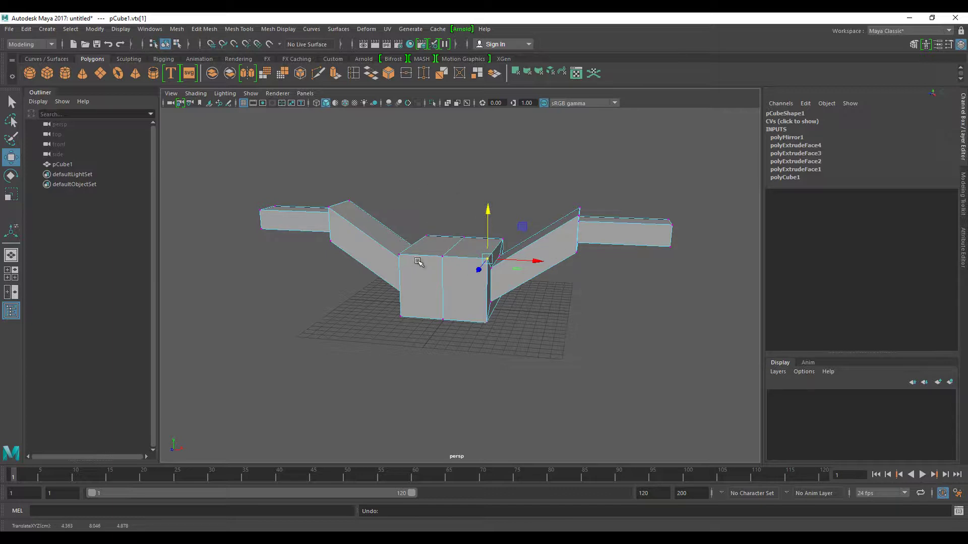
right_click_drag(418, 261, 435, 266, "alt")
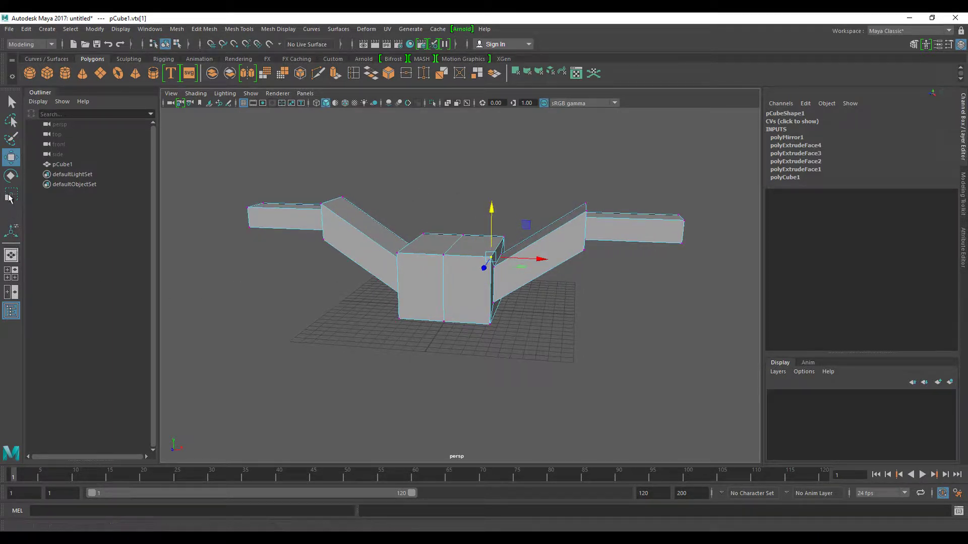
Step: Set the Move tool's Symmetry to Object X and select a bottom corner vertex
double_click(11, 158)
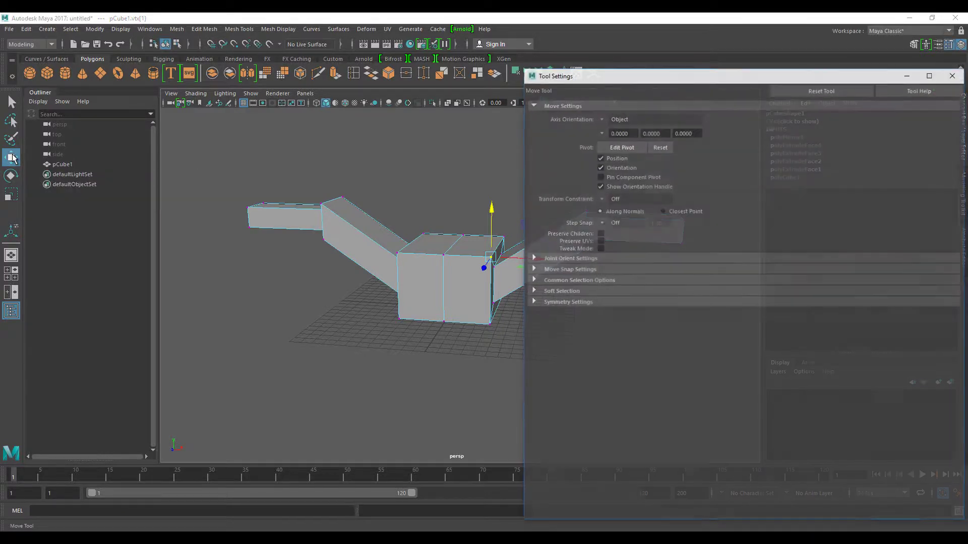
left_click_drag(862, 75, 829, 77)
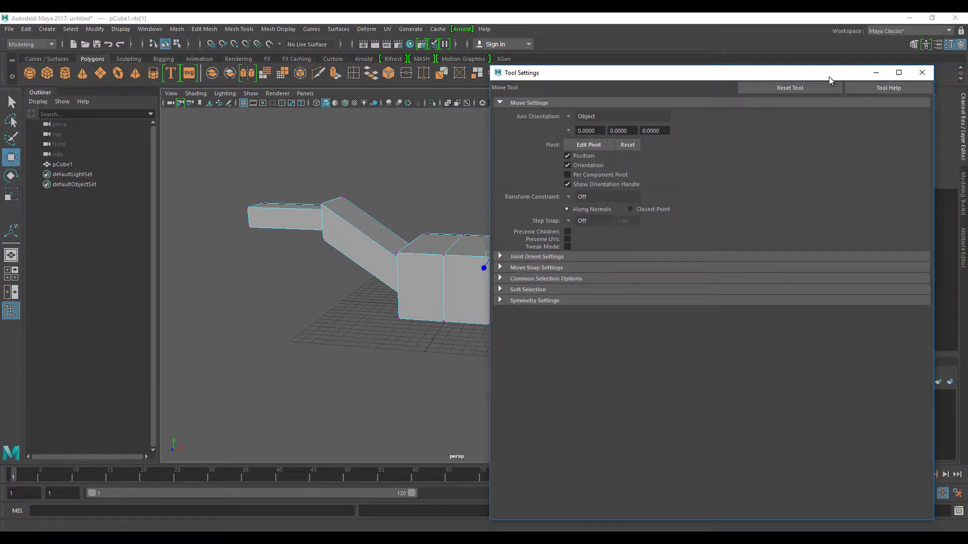
left_click_drag(933, 130, 732, 130)
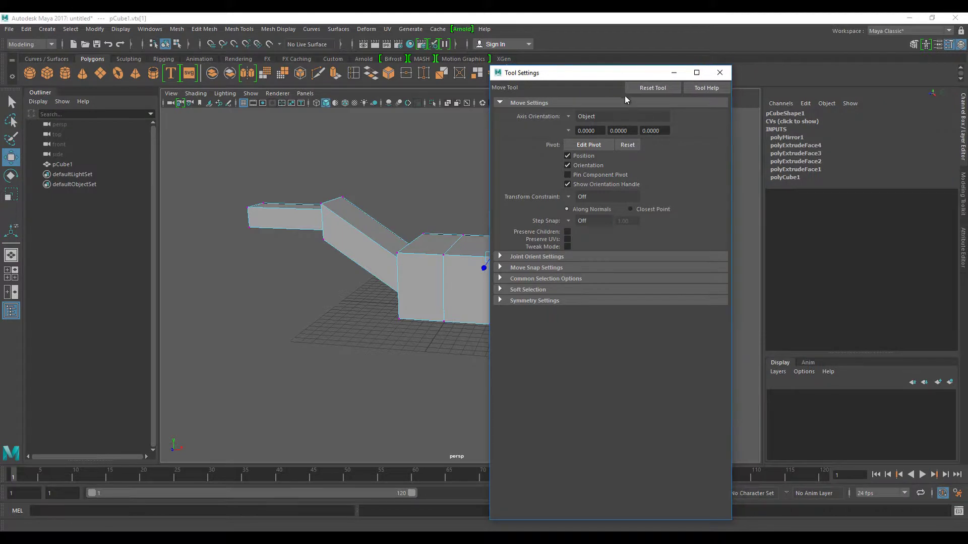
left_click_drag(600, 75, 676, 53)
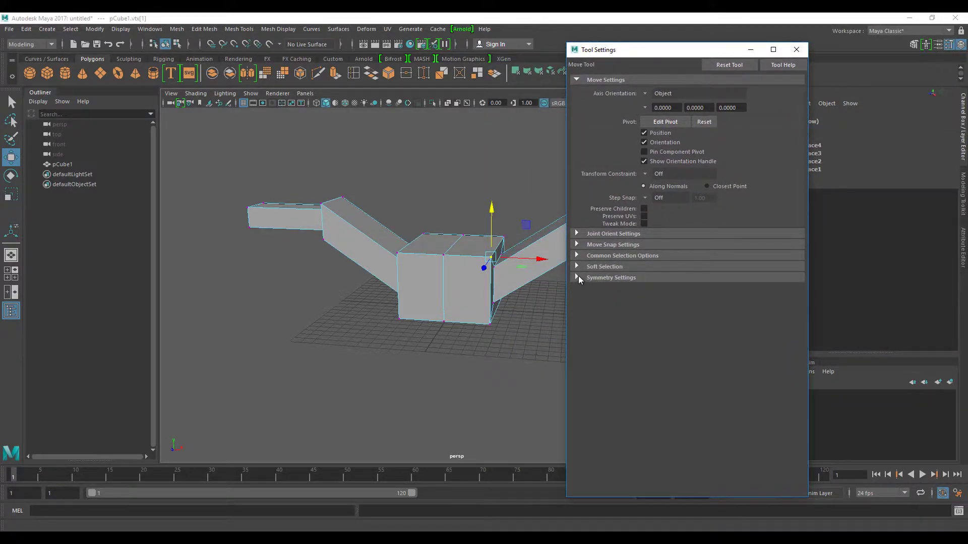
left_click(577, 277)
left_click(644, 292)
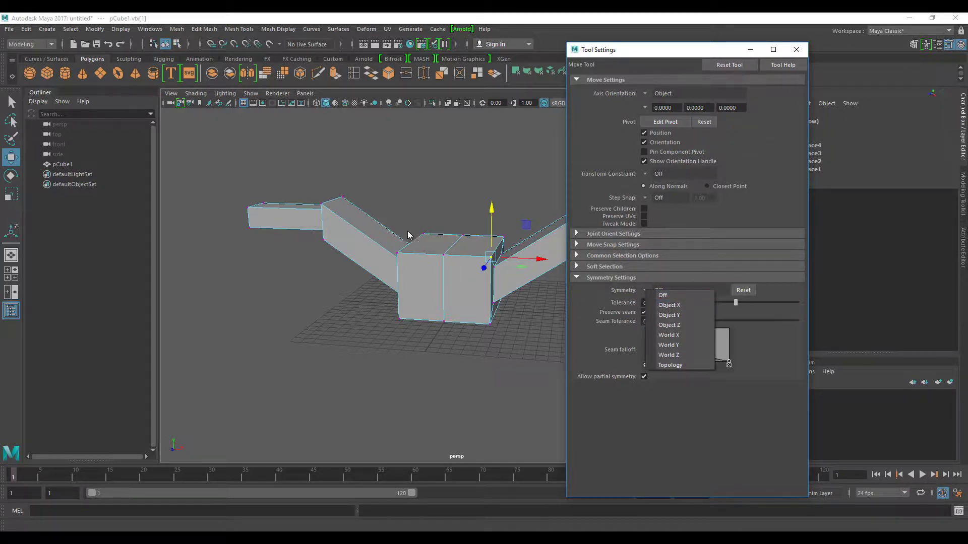
left_click(679, 306)
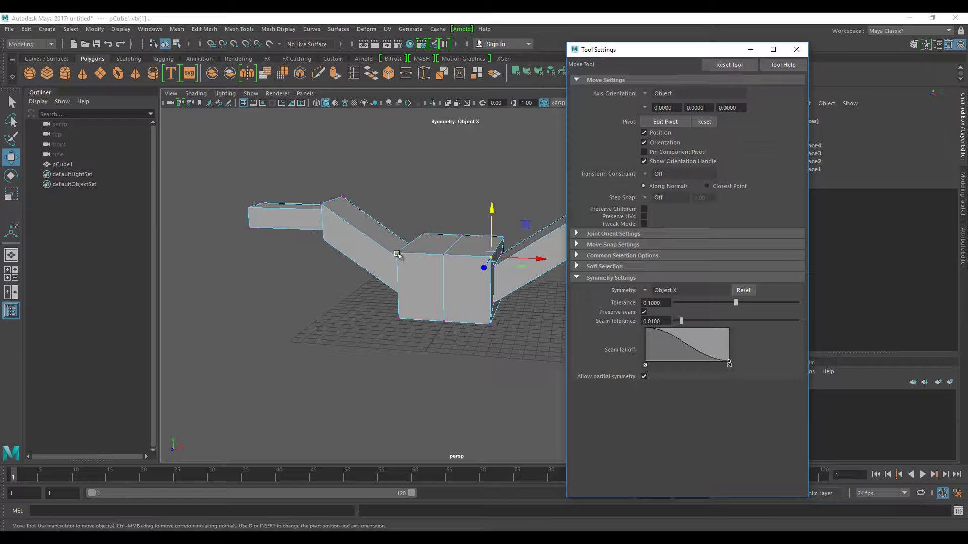
left_click(488, 325)
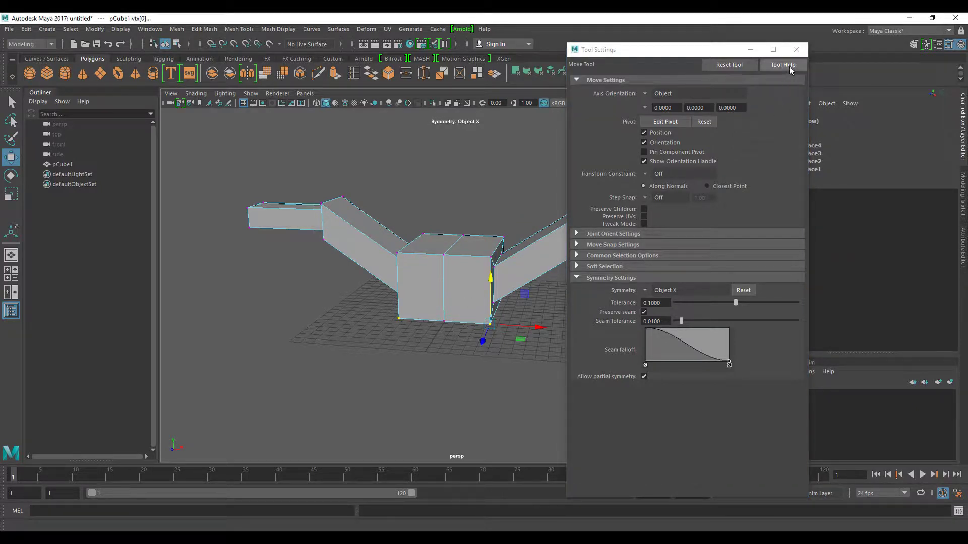
left_click(795, 51)
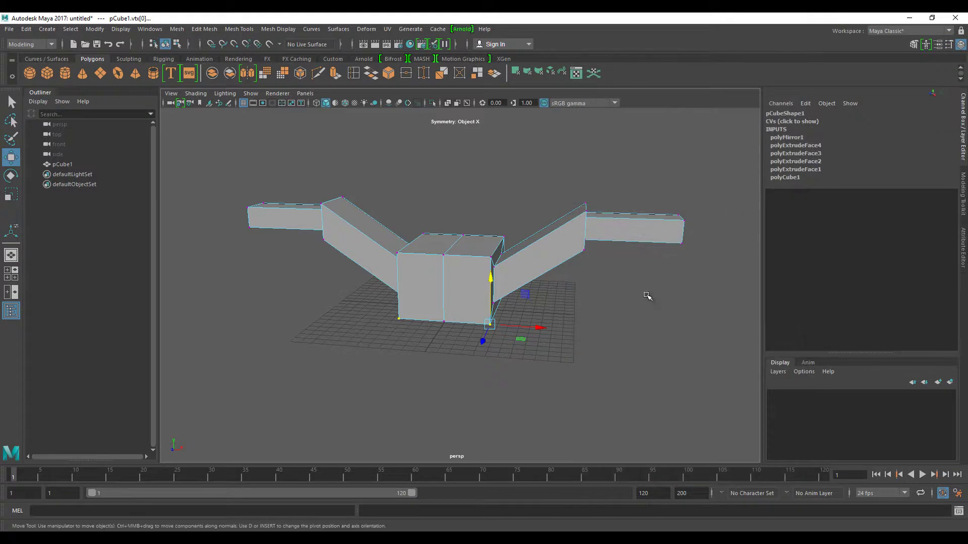
Step: Drag the top corner vertex inward and down, with the edit mirrored by symmetry
left_click(490, 257)
left_click_drag(508, 289, 522, 260, "alt")
mouse_move(517, 259)
left_mouse_down()
mouse_move(485, 244)
mouse_move(551, 294)
mouse_move(454, 276)
left_mouse_up()
left_click(423, 248)
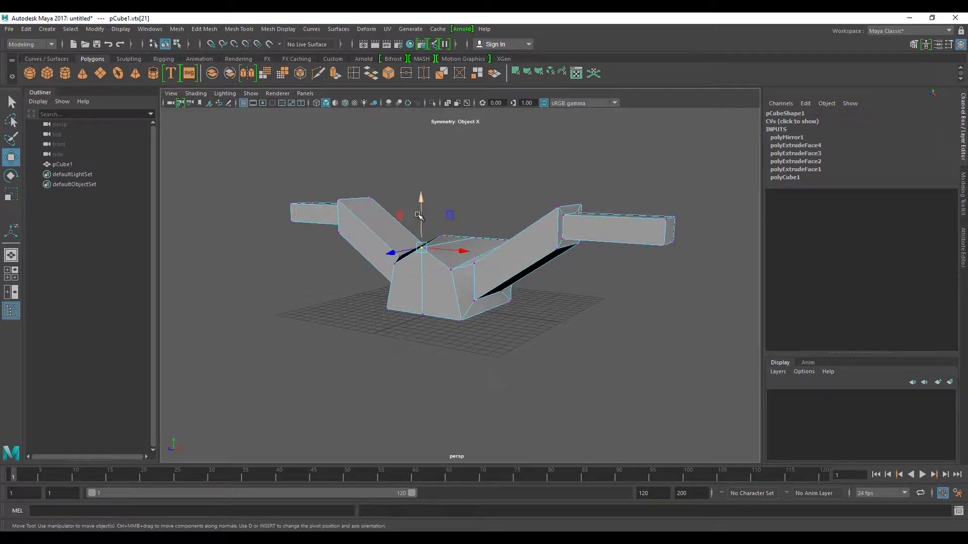
mouse_move(418, 216)
left_mouse_down("alt")
mouse_move(558, 302)
mouse_move(476, 270)
left_mouse_up("alt")
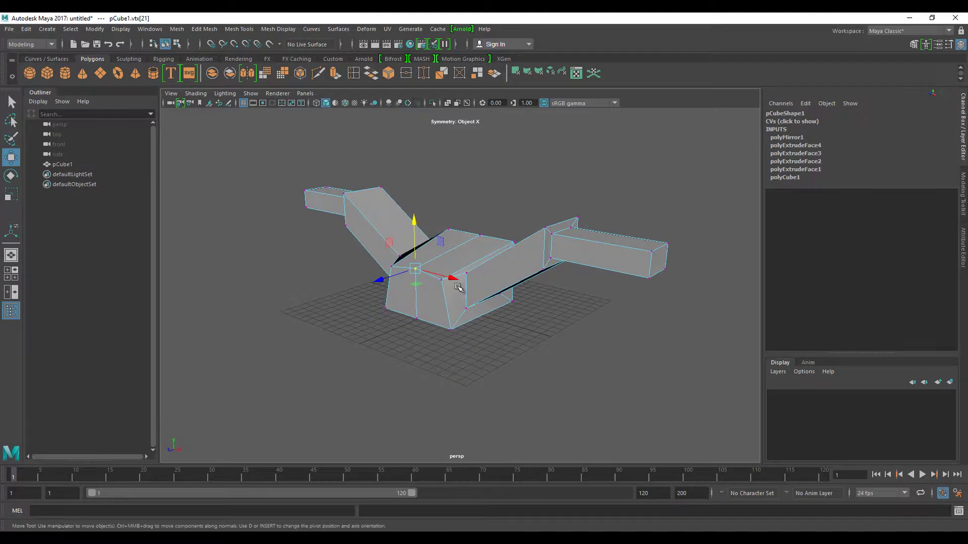
Step: Select the top faces of the wing ends in face mode
right_click_drag(583, 254, 583, 277)
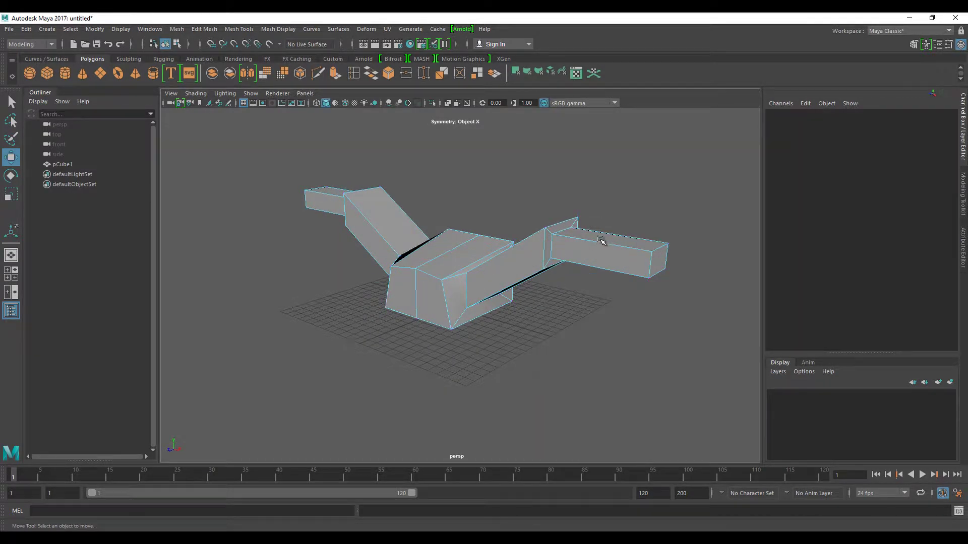
left_click(604, 239)
mouse_move(579, 276)
left_mouse_down("alt")
mouse_move(472, 297)
mouse_move(597, 328)
mouse_move(405, 241)
left_mouse_up("alt")
Step: Extrude the wing-end faces up by 9.093, then extrude them again by 1.811
left_click(335, 73)
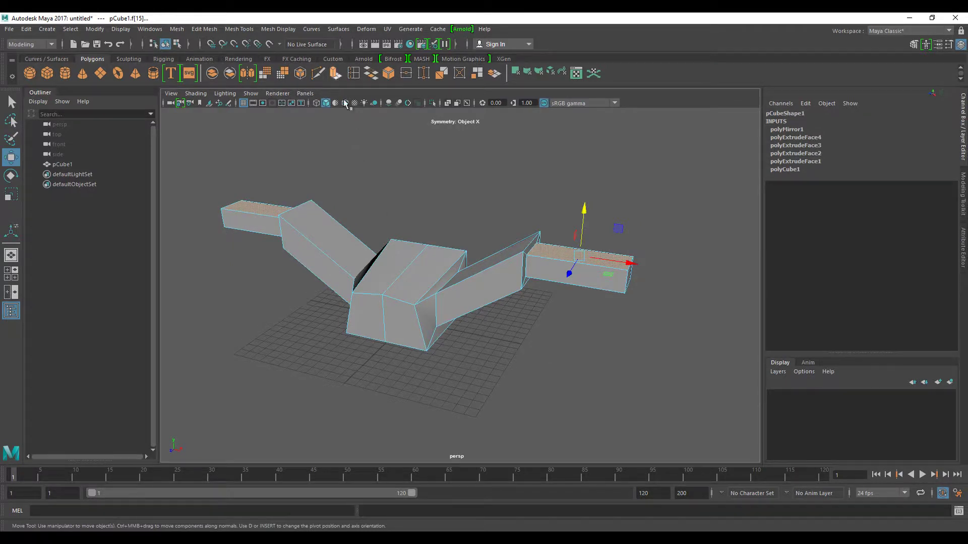
left_click_drag(583, 228, 584, 119)
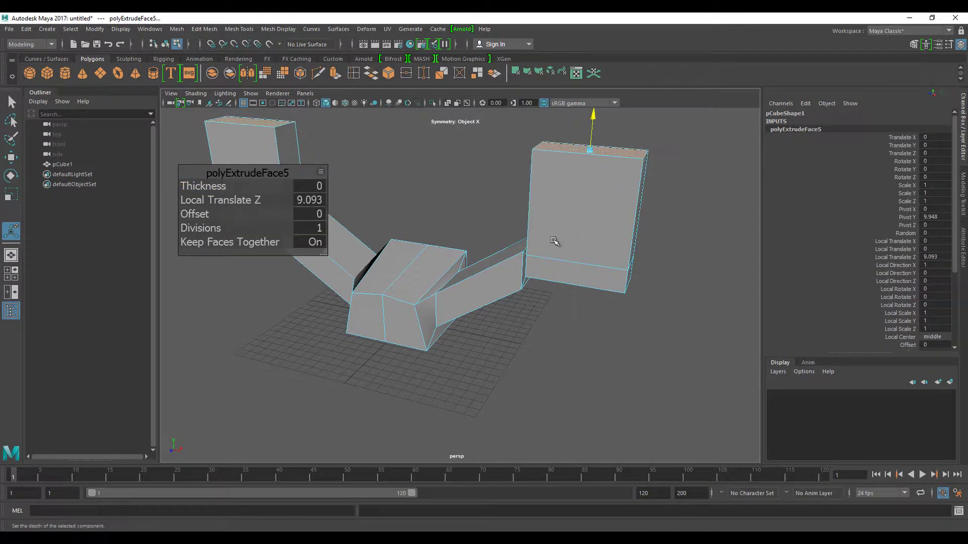
mouse_move(557, 240)
left_mouse_down("alt")
mouse_move(553, 274)
mouse_move(352, 89)
left_mouse_up("alt")
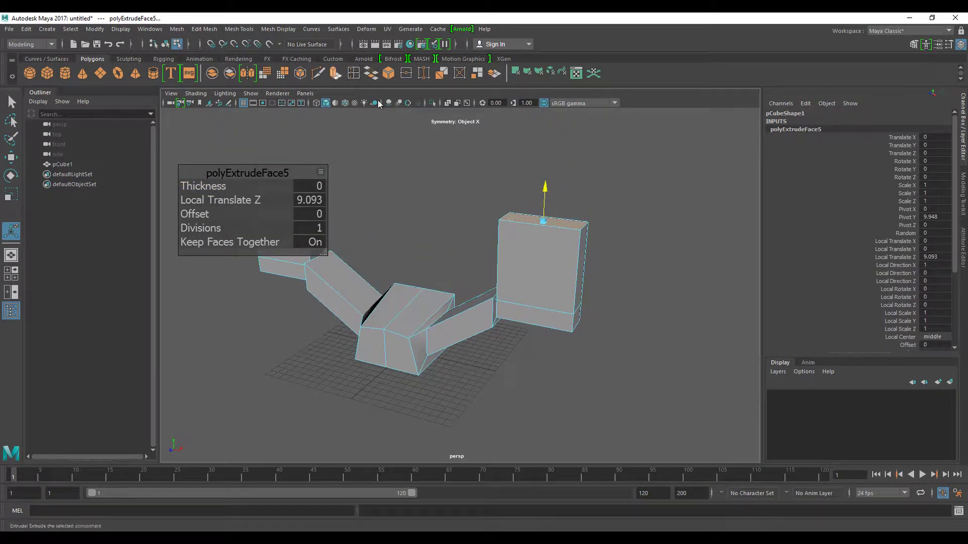
left_click(335, 73)
left_click_drag(544, 185, 550, 169)
mouse_move(550, 170)
left_mouse_down("alt")
mouse_move(587, 212)
mouse_move(569, 211)
left_mouse_up("alt")
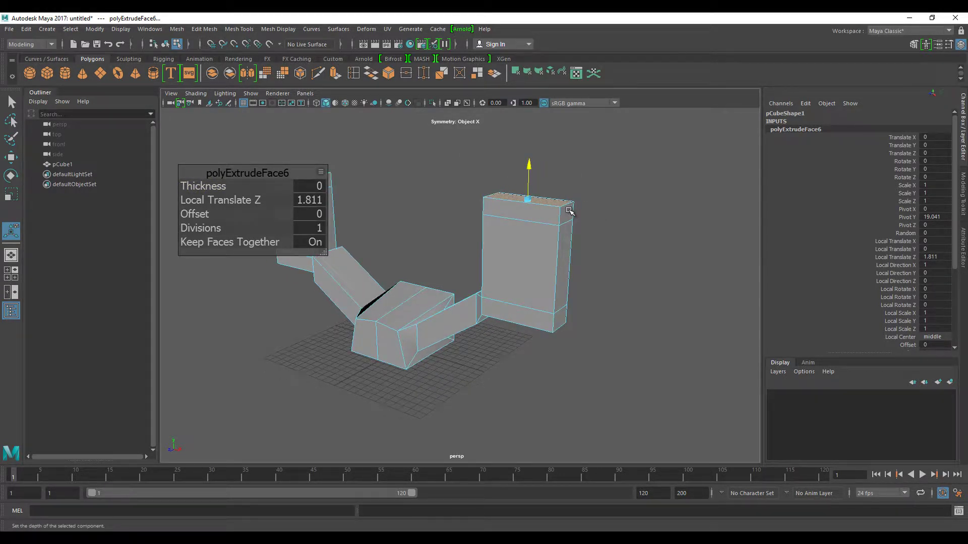
key("t")
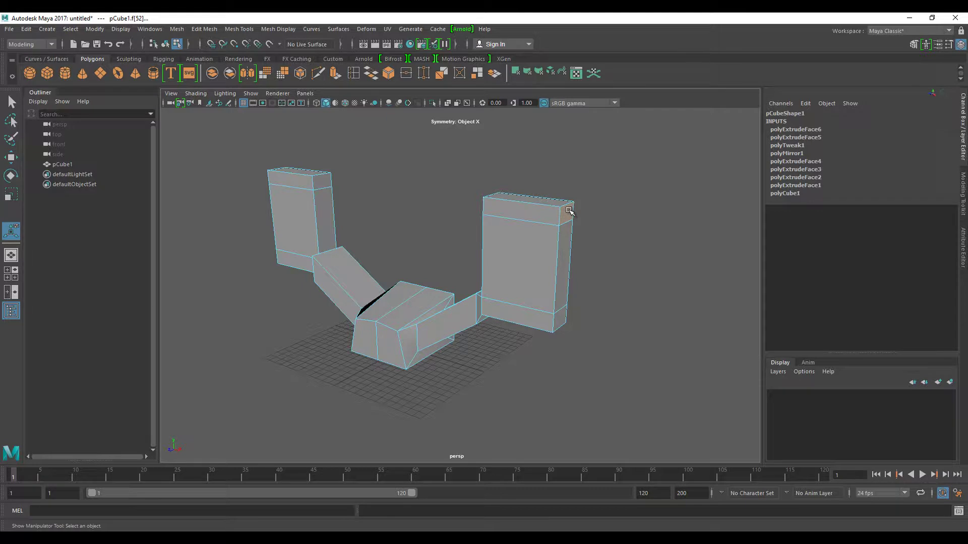
Step: Extrude the outer side faces of the top blocks outward into horizontal arms
key("ctrl+e")
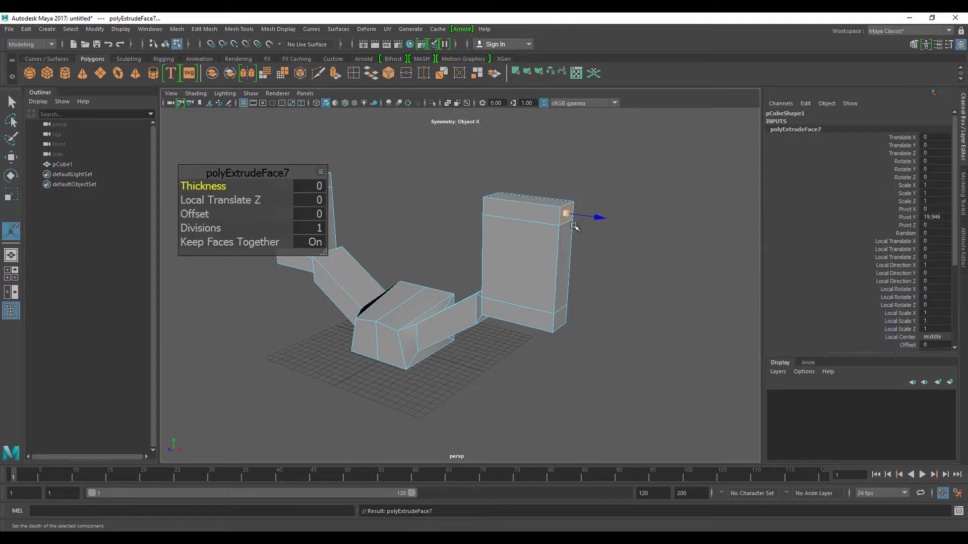
left_click_drag(590, 217, 697, 249)
left_click(645, 328)
mouse_move(646, 327)
left_mouse_down("alt")
mouse_move(555, 369)
mouse_move(529, 367)
mouse_move(566, 360)
mouse_move(554, 359)
left_mouse_up("alt")
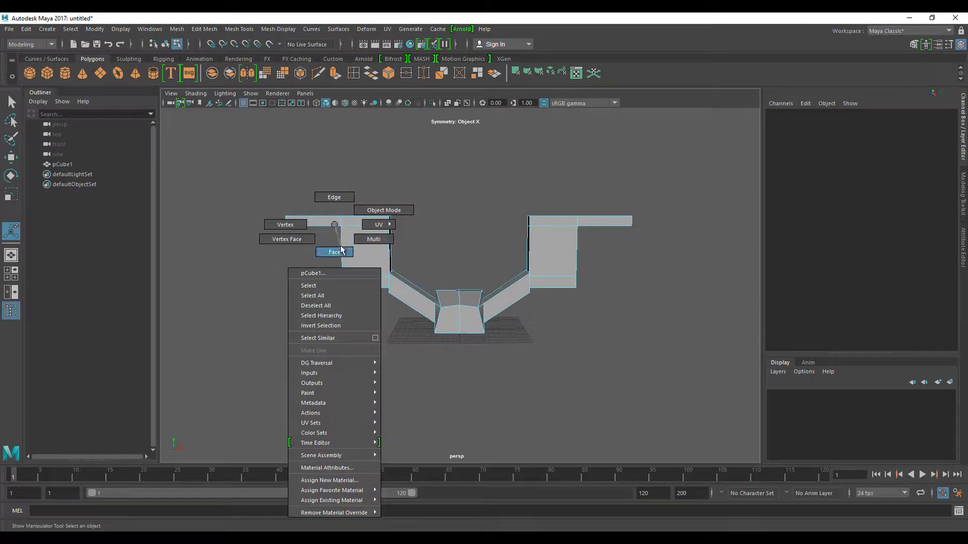
Step: Select the left arm's end face and turn off Move tool symmetry
right_click_drag(335, 228, 335, 246)
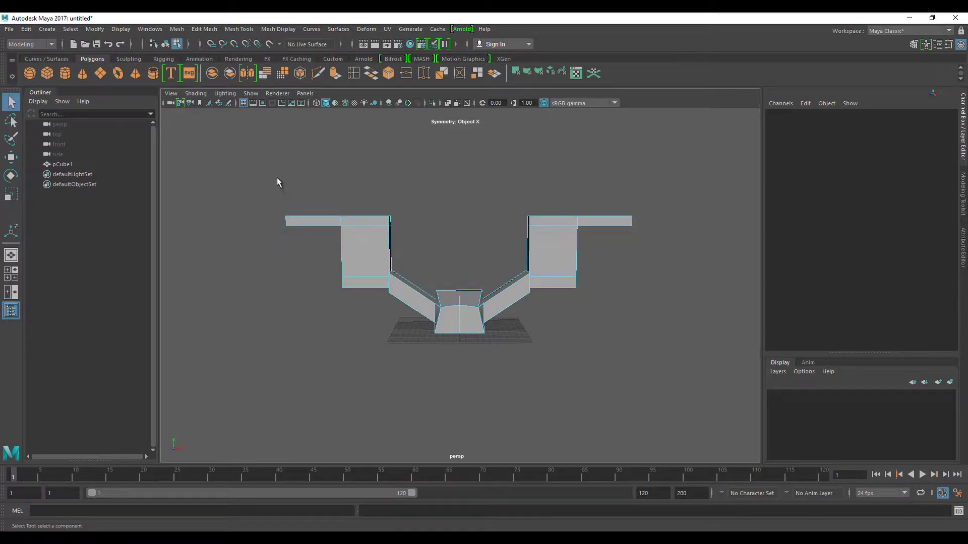
left_click(305, 221)
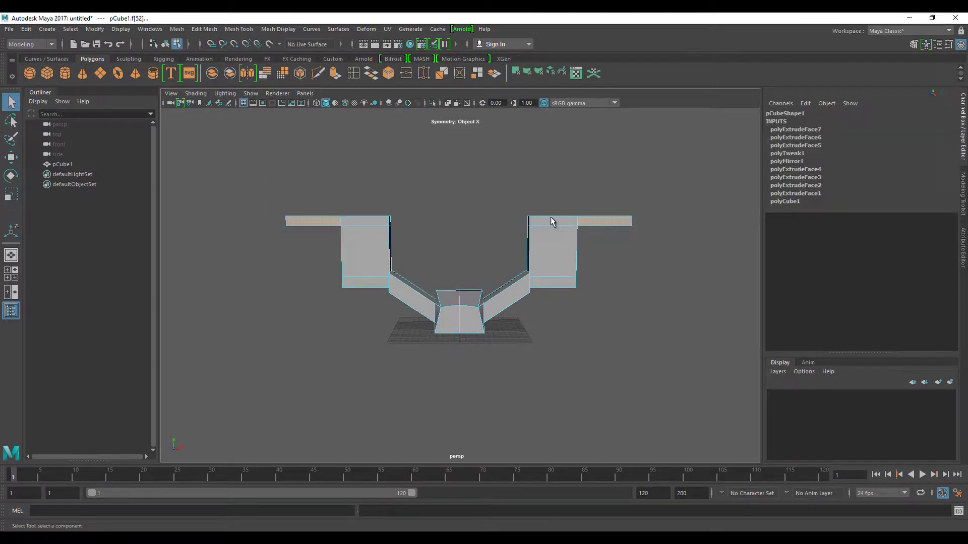
left_click_drag(643, 272, 618, 282, "alt")
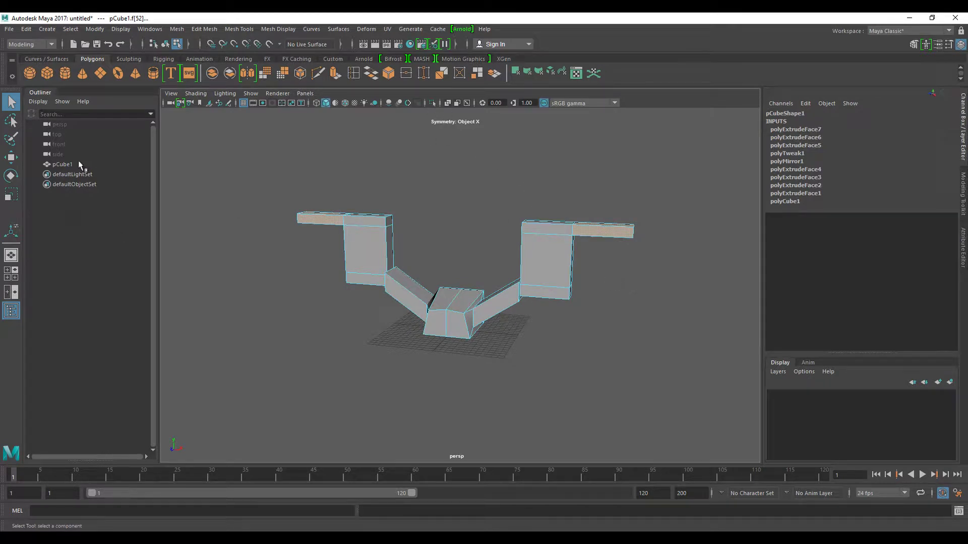
double_click(11, 158)
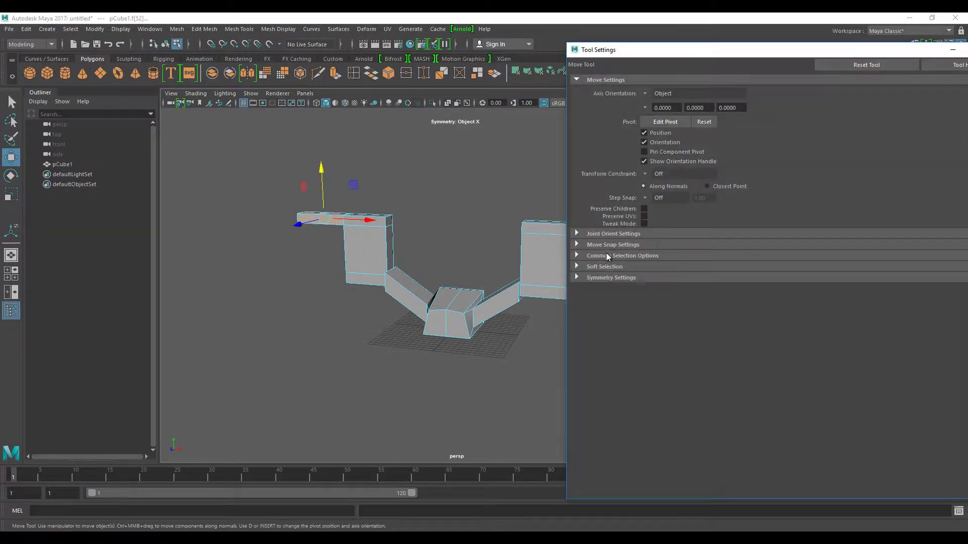
left_click(598, 276)
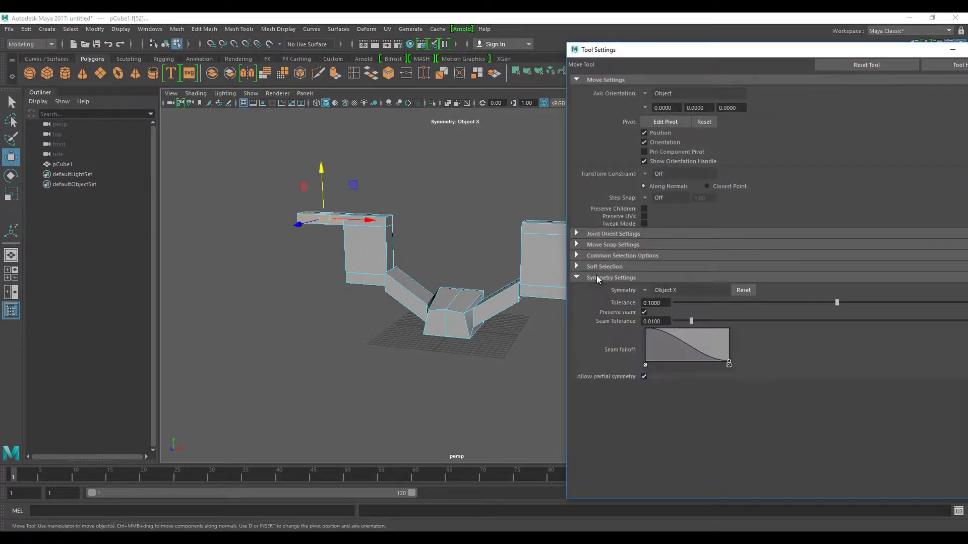
left_click(639, 289)
left_click(657, 292)
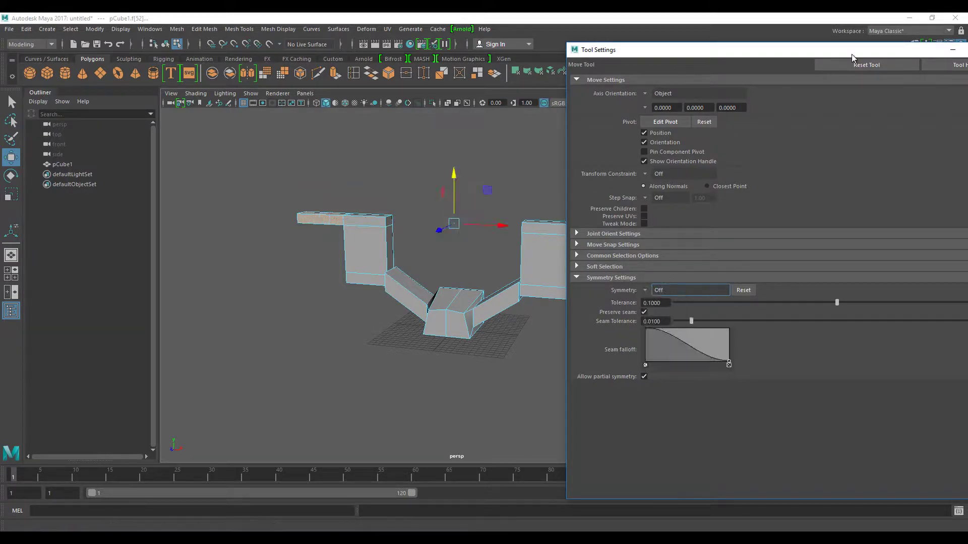
left_click(964, 51)
Step: In face mode, select only the faces of the left arm
left_click_drag(256, 162, 318, 236)
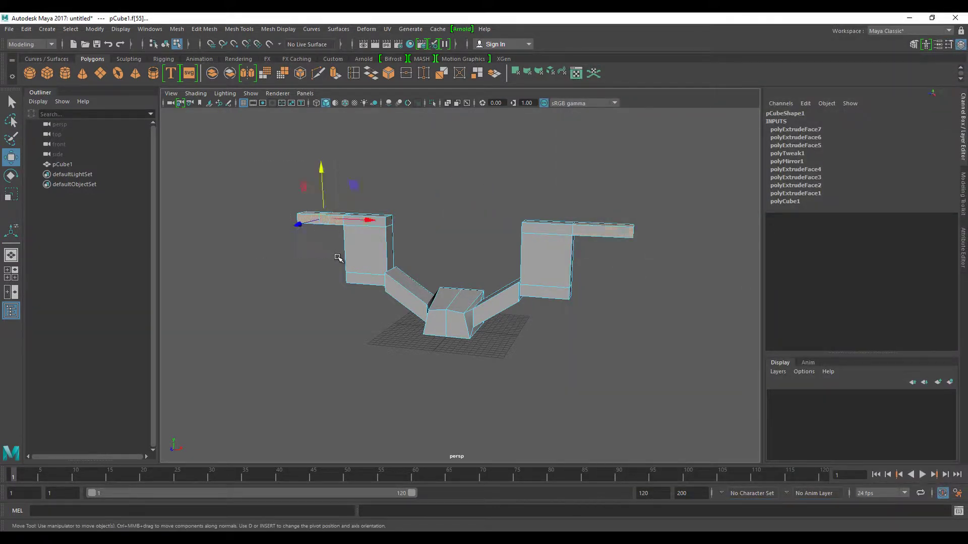
left_click(337, 258)
right_click(548, 236)
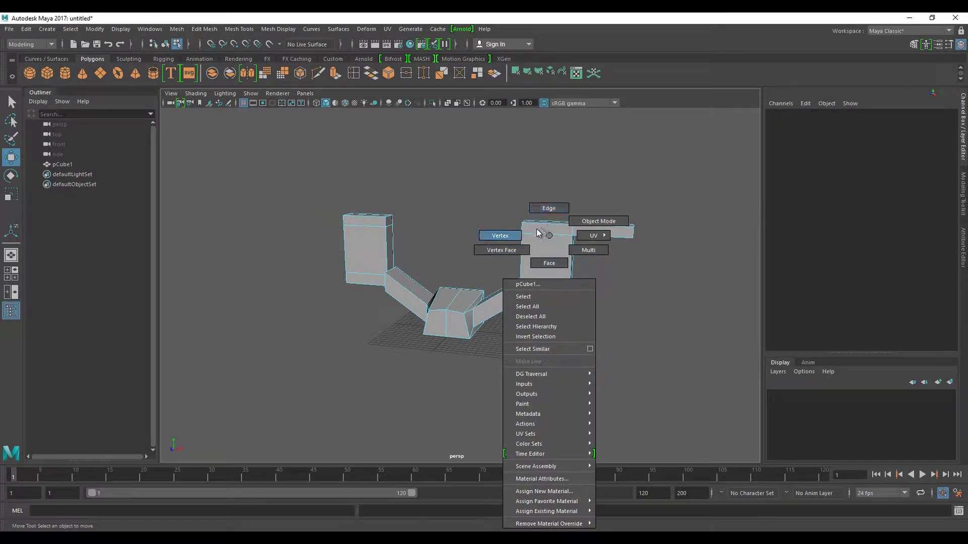
left_click(549, 263)
mouse_move(544, 259)
left_mouse_down("alt")
mouse_move(598, 288)
mouse_move(600, 241)
mouse_move(338, 255)
mouse_move(283, 242)
mouse_move(259, 267)
mouse_move(255, 238)
mouse_move(231, 247)
mouse_move(291, 232)
mouse_move(334, 276)
mouse_move(302, 274)
mouse_move(332, 276)
left_mouse_up("alt")
left_click(599, 242)
Step: Marquee-select all faces on the model's left half and delete them
right_click(343, 256)
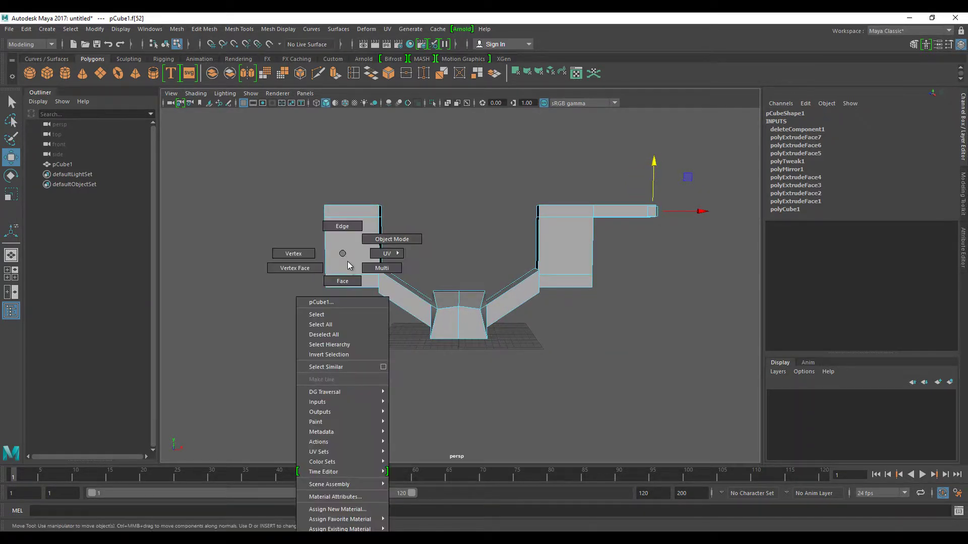
left_click_drag(276, 141, 457, 408)
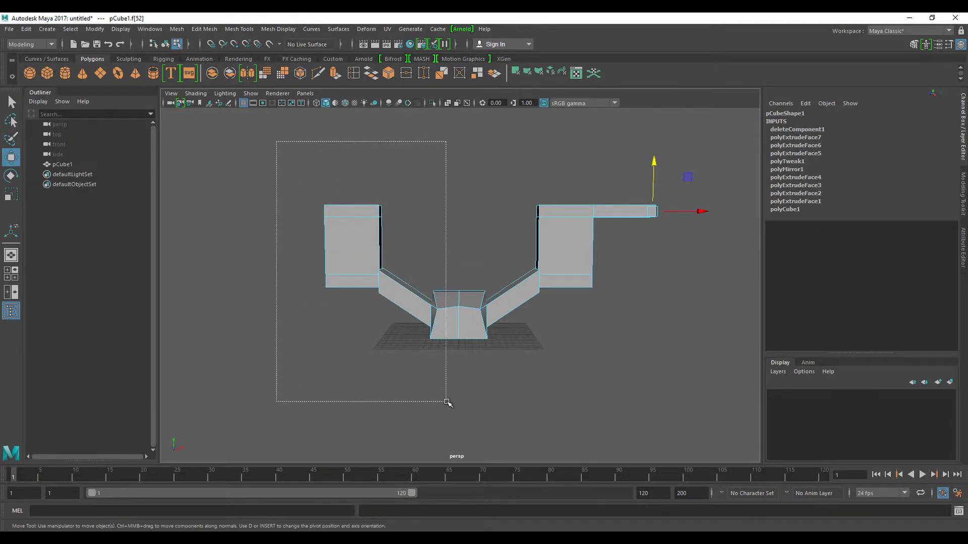
mouse_move(383, 360)
left_mouse_down("alt")
mouse_move(564, 371)
mouse_move(381, 361)
left_mouse_up("alt")
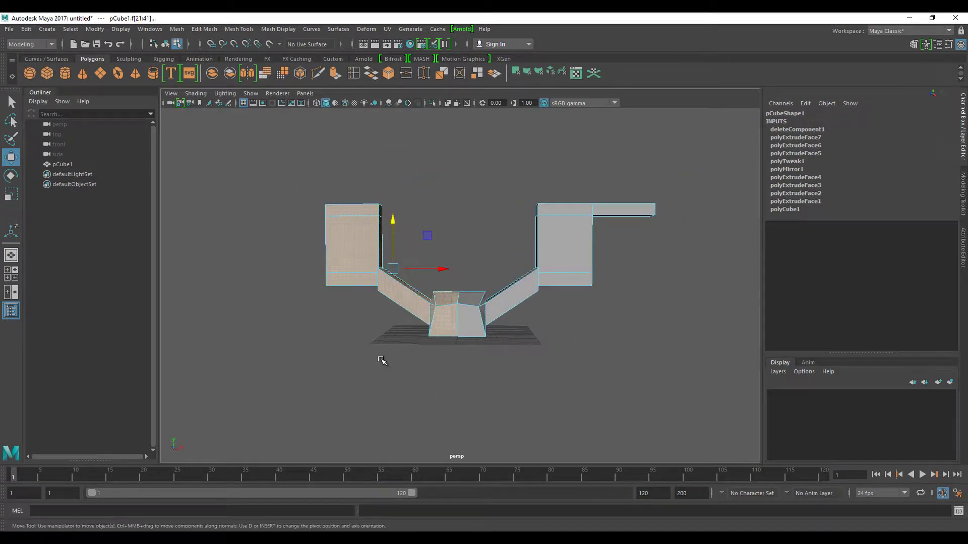
key("Delete")
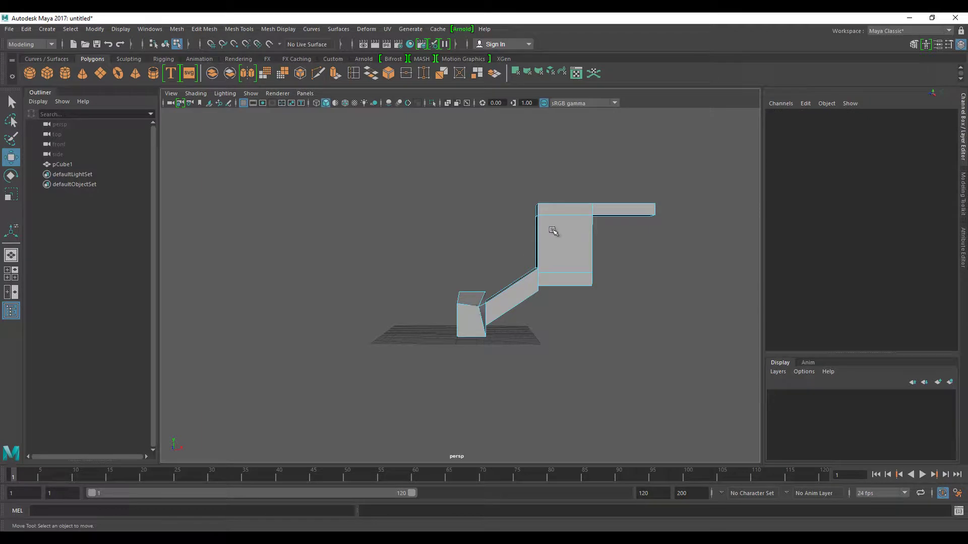
Step: Mirror the remaining right half across X, merging at threshold 16.111
right_click_drag(553, 231, 600, 212)
mouse_move(565, 252)
left_mouse_down("alt")
mouse_move(557, 345)
mouse_move(569, 368)
left_mouse_up("alt")
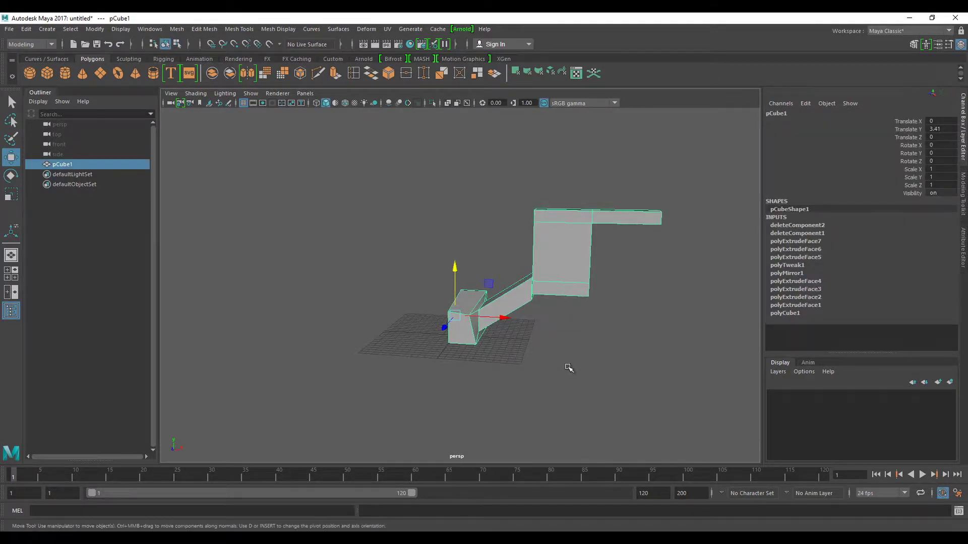
left_click(249, 75)
mouse_move(295, 153)
left_mouse_down("alt")
mouse_move(392, 383)
mouse_move(495, 361)
mouse_move(579, 363)
mouse_move(462, 397)
left_mouse_up("alt")
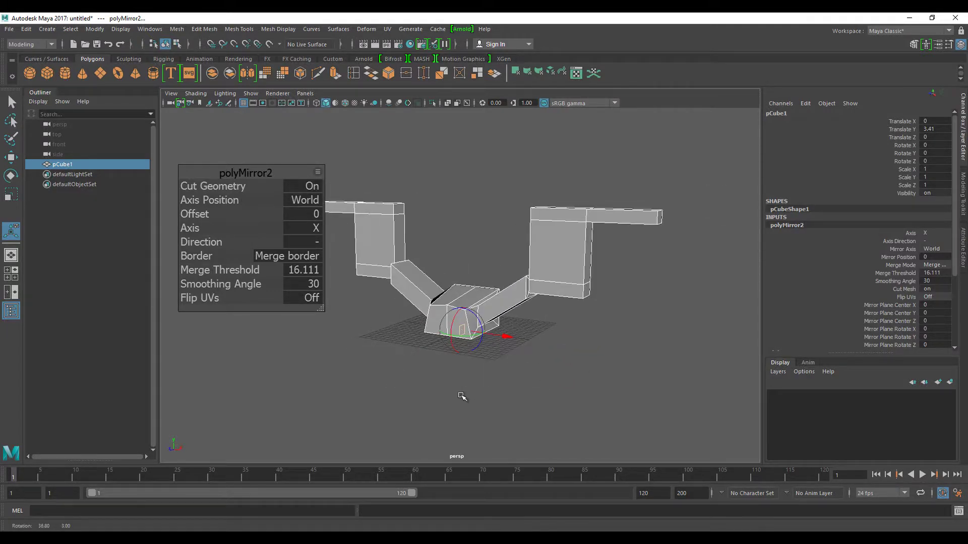
right_click_drag(462, 397, 495, 397, "alt")
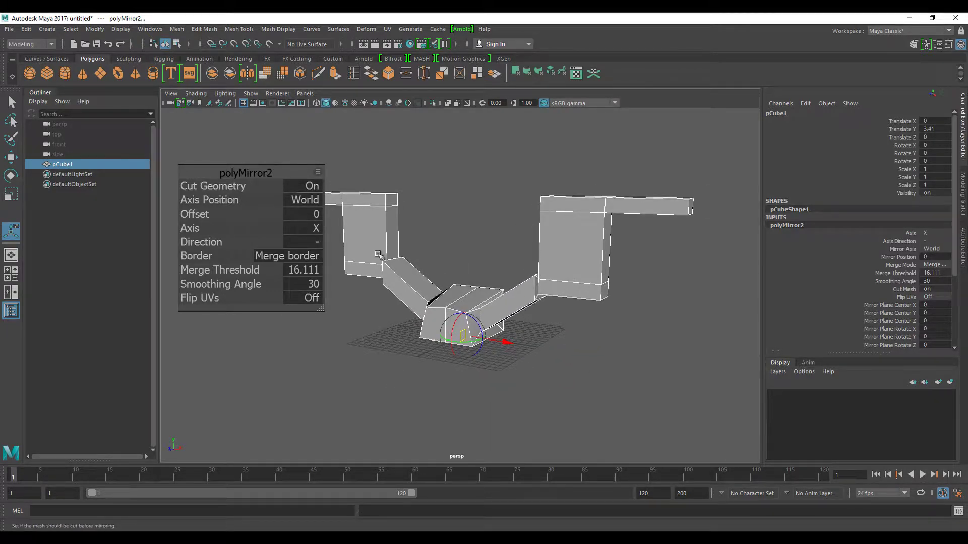
left_click(474, 233)
left_click(466, 308)
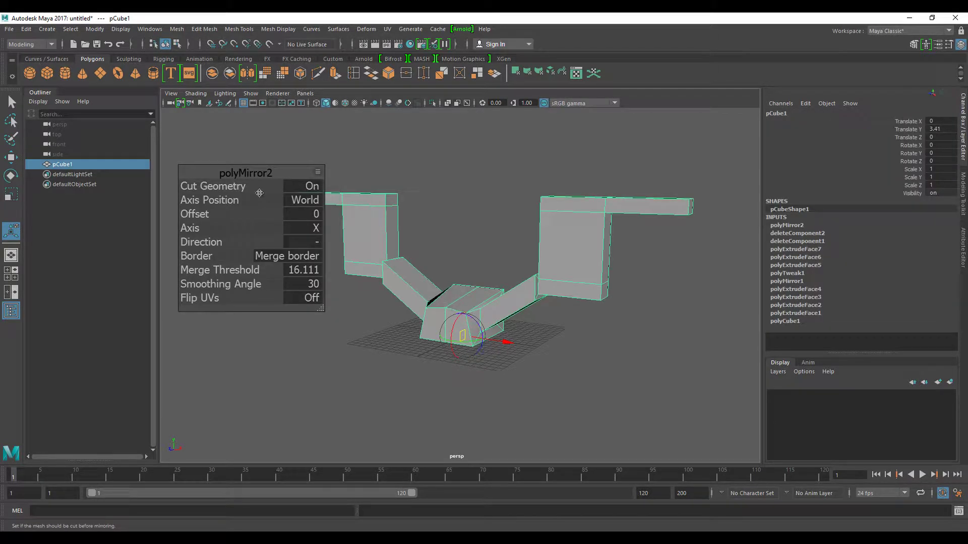
Step: Set the Move Tool symmetry to Object X
key("w")
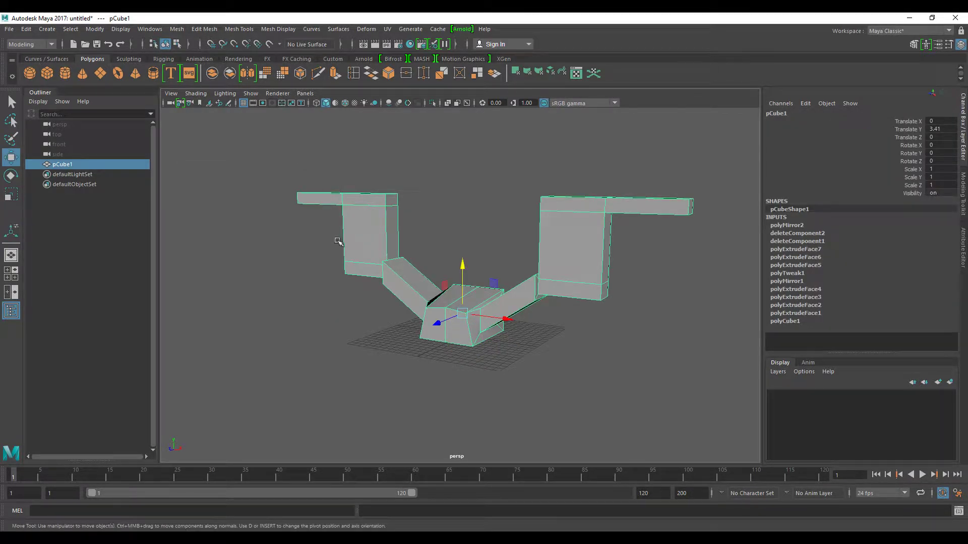
double_click(11, 157)
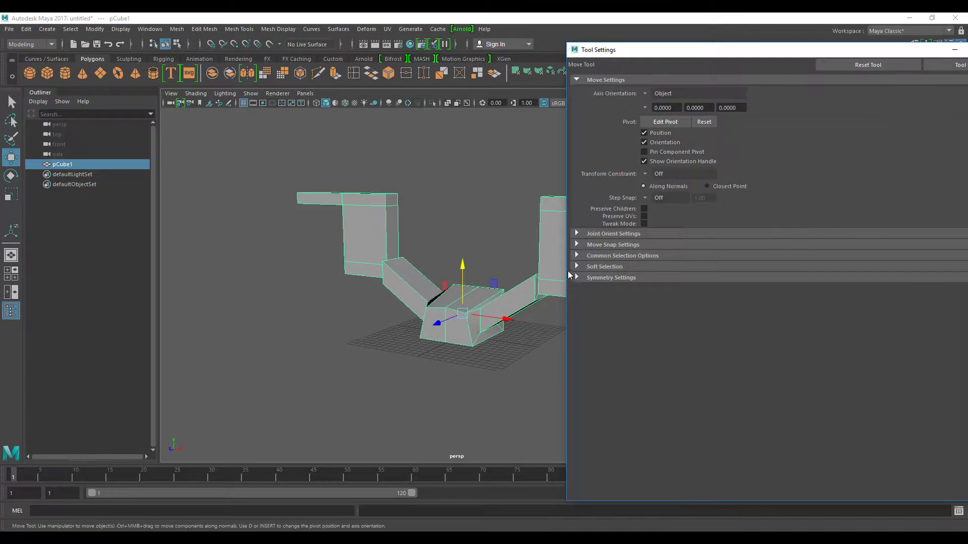
left_click(578, 277)
left_click(659, 291)
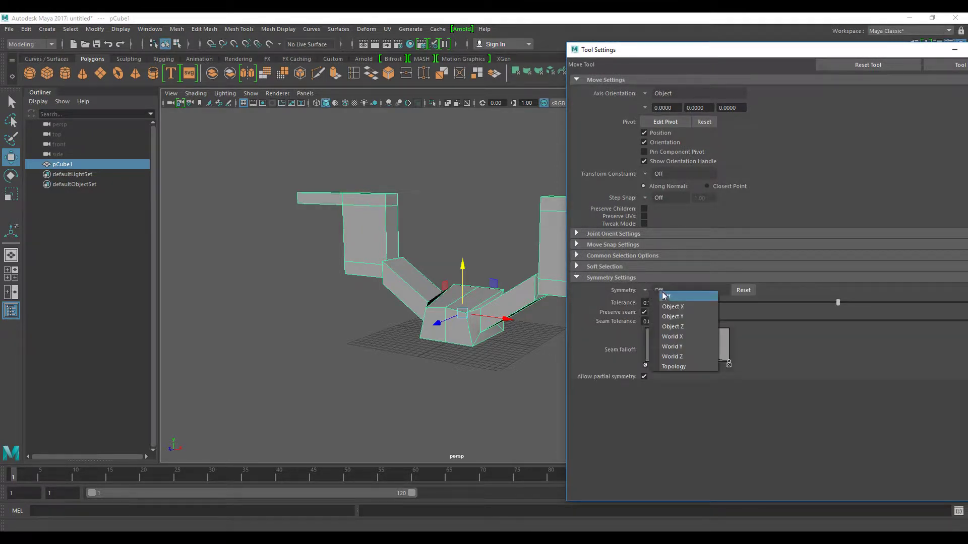
left_click(672, 307)
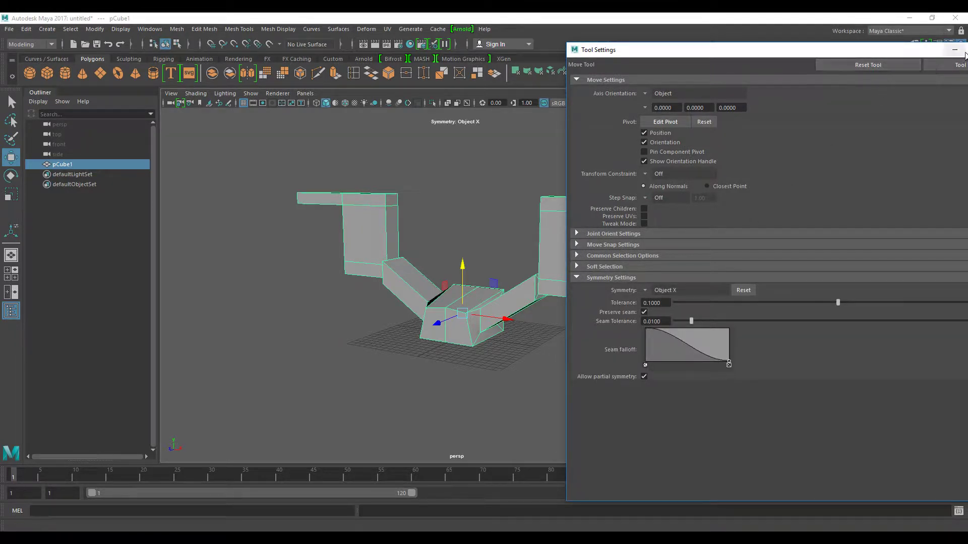
Step: Select the top corner vertices of a column and raise them into slanted tops
right_click_drag(542, 272, 527, 224)
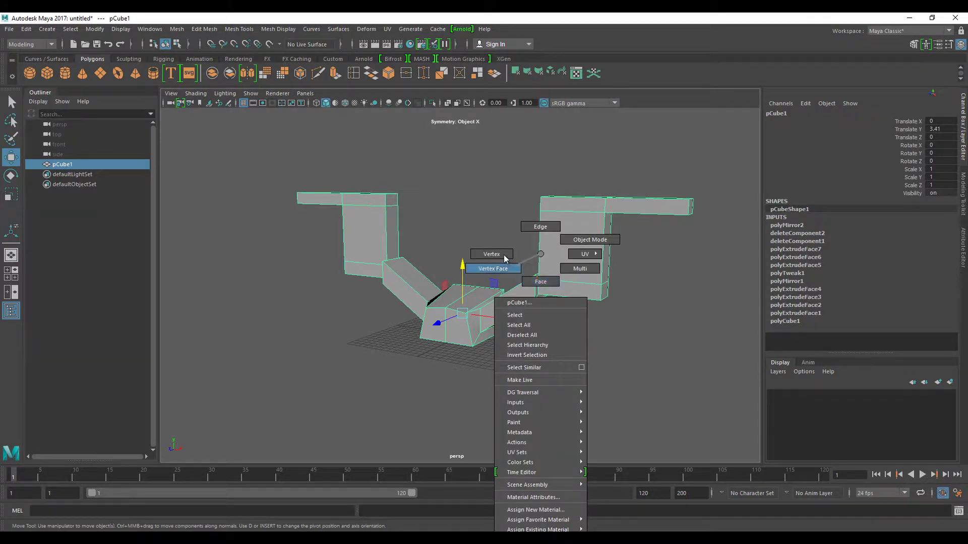
left_click(540, 202)
mouse_move(543, 236)
left_mouse_down("alt")
mouse_move(559, 237)
mouse_move(552, 169)
left_mouse_up("alt")
left_click(549, 205, "shift")
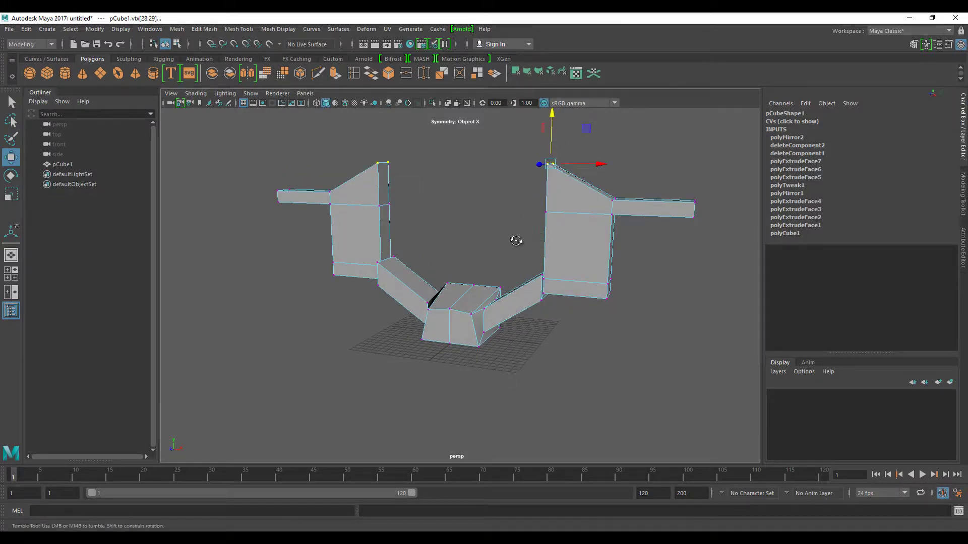
mouse_move(512, 237)
left_mouse_down("alt")
mouse_move(555, 341)
mouse_move(523, 371)
mouse_move(553, 371)
mouse_move(544, 384)
mouse_move(566, 391)
mouse_move(583, 384)
mouse_move(568, 393)
left_mouse_up("alt")
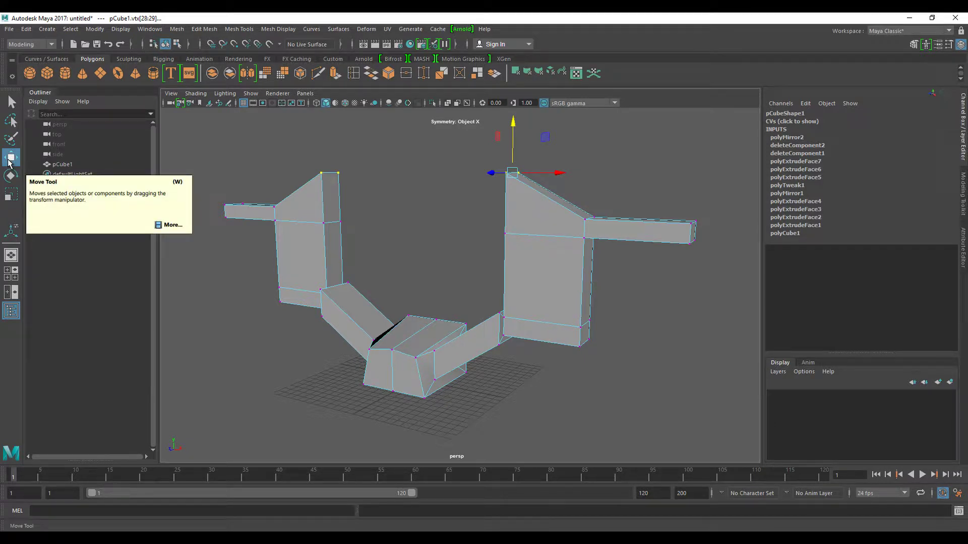
Step: Turn Move Tool symmetry off and delete the whole pCube1 model
double_click(10, 159)
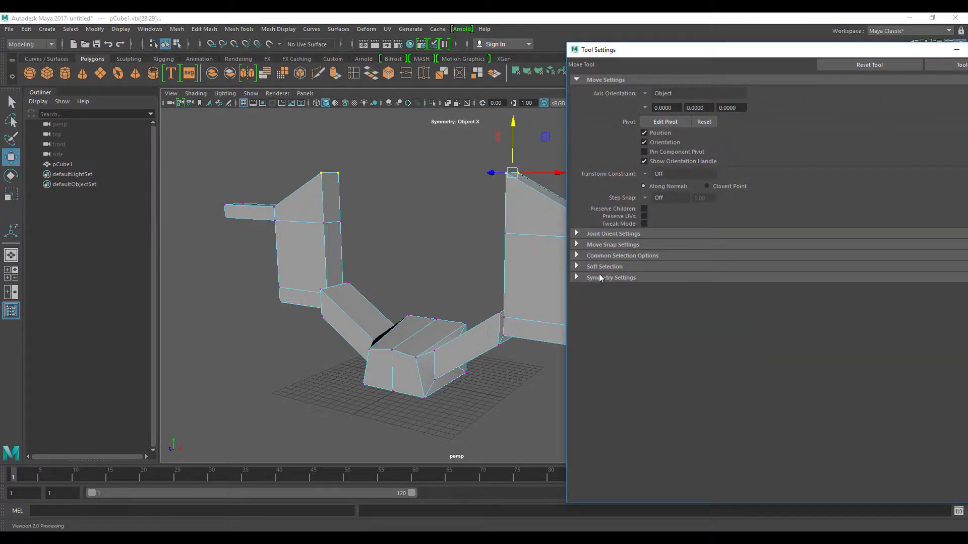
left_click(600, 278)
left_click(658, 293)
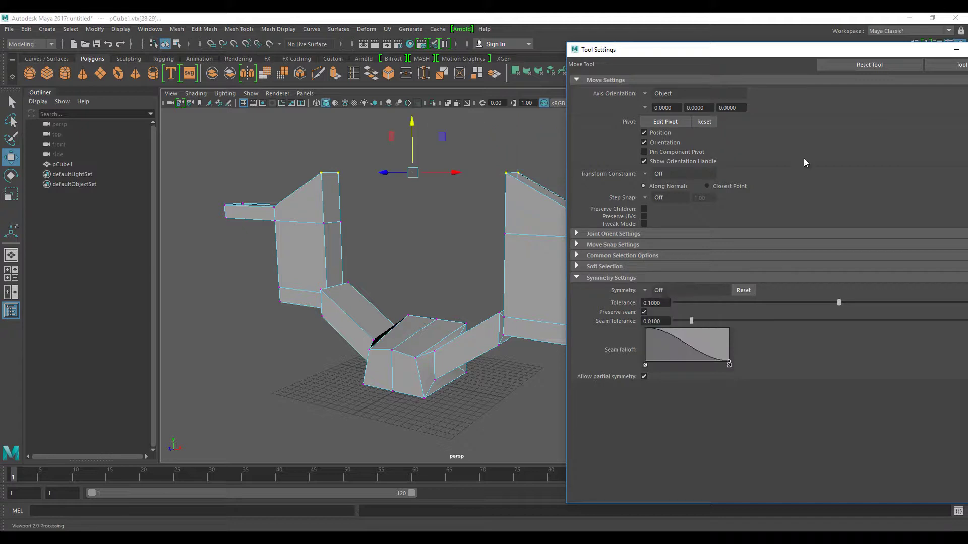
left_click(472, 236)
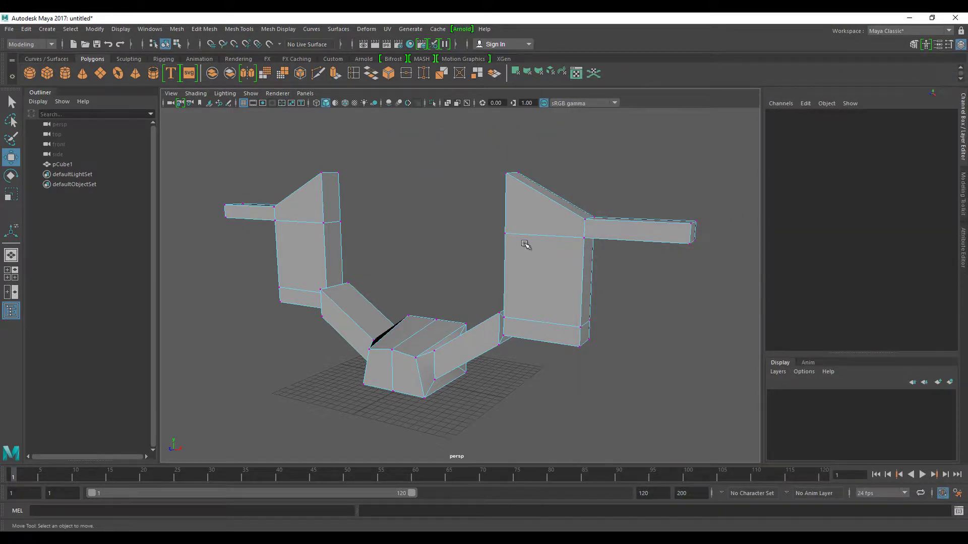
right_click_drag(539, 283, 564, 273)
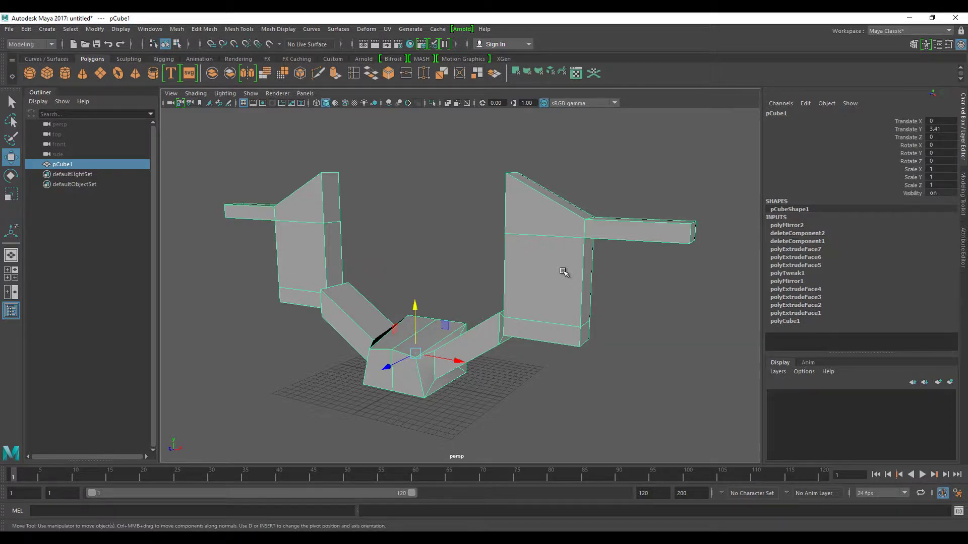
key("Delete")
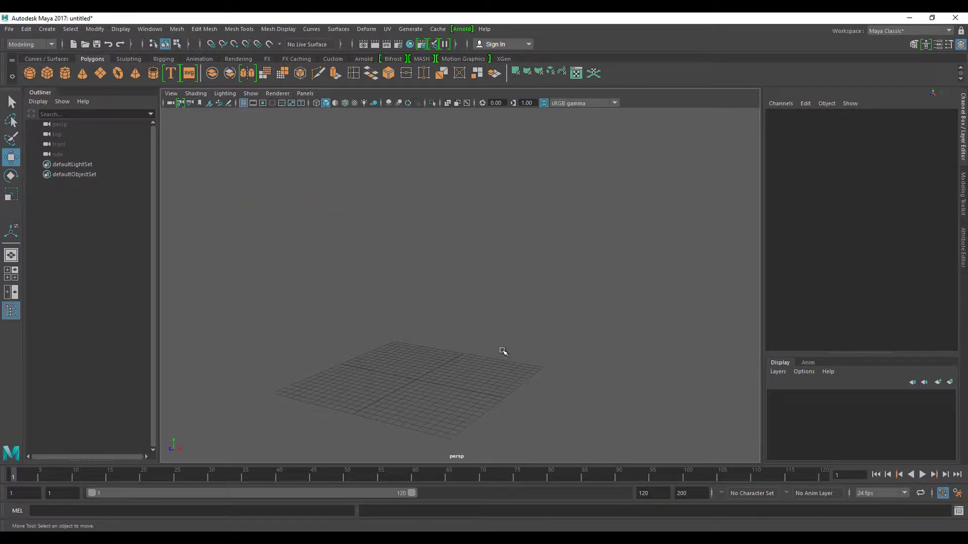
mouse_move(503, 351)
left_mouse_down("alt")
mouse_move(492, 374)
mouse_move(518, 360)
mouse_move(547, 364)
left_mouse_up("alt")
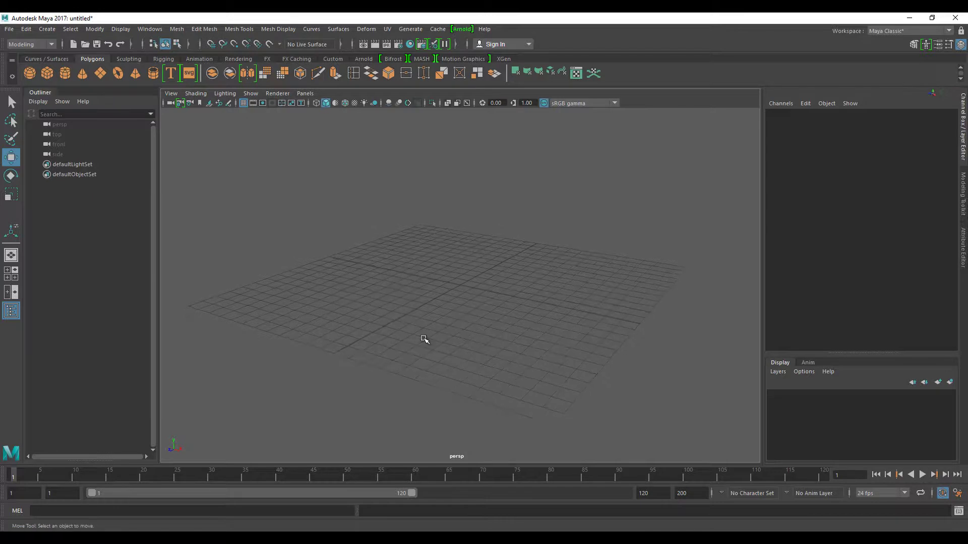
left_click_drag(479, 337, 477, 346, "alt")
left_click_drag(476, 345, 474, 332, "alt")
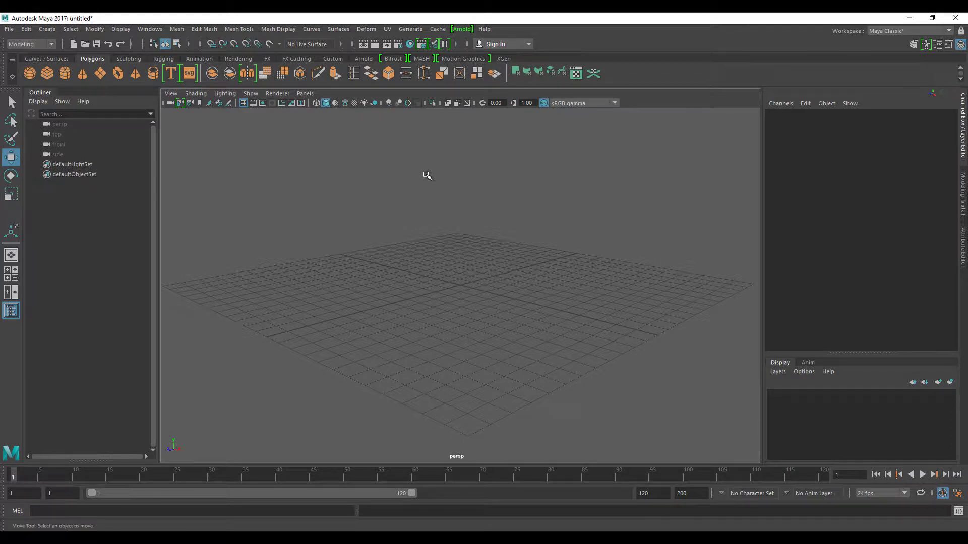
left_click(277, 29)
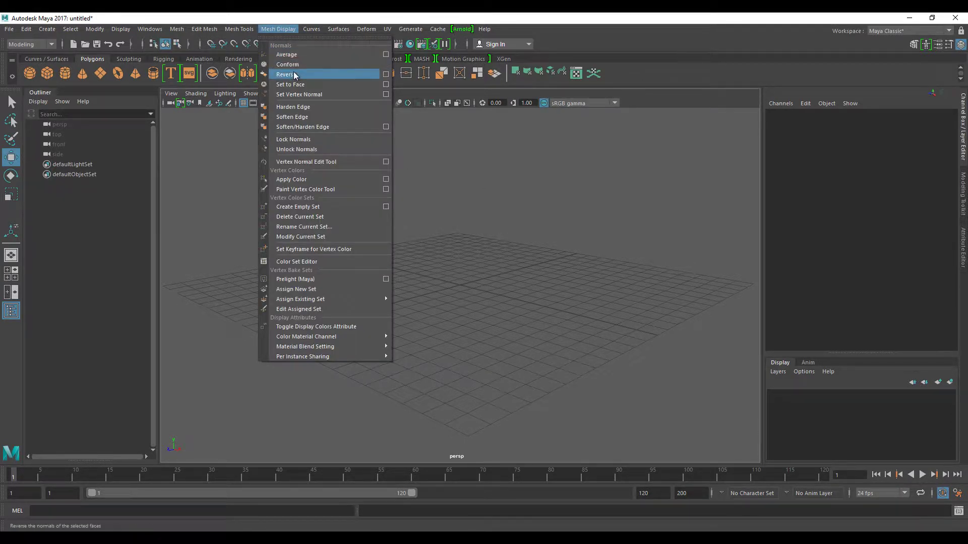
left_click(460, 140)
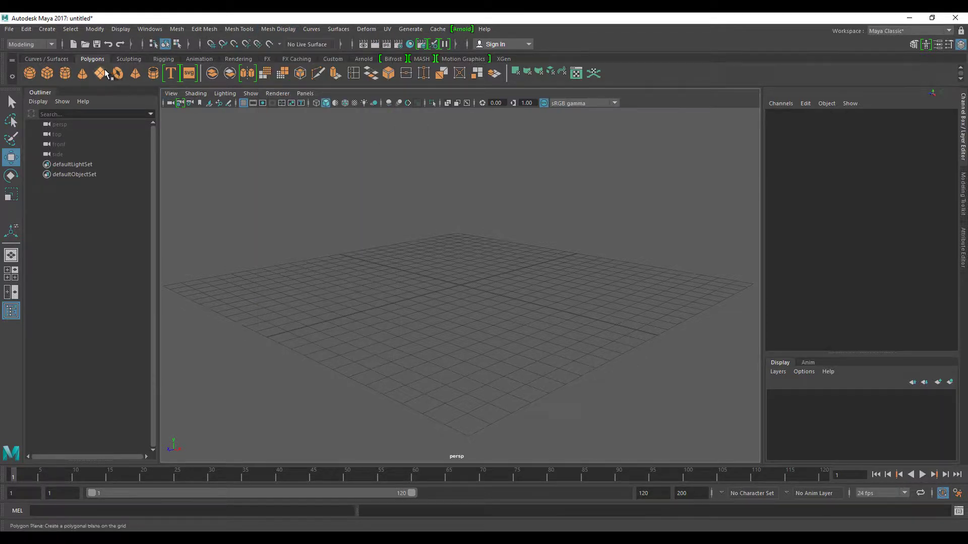
Step: Create a polygon plane, move it along Z near the grid centre, and reverse its normals
left_click_drag(377, 266, 357, 381)
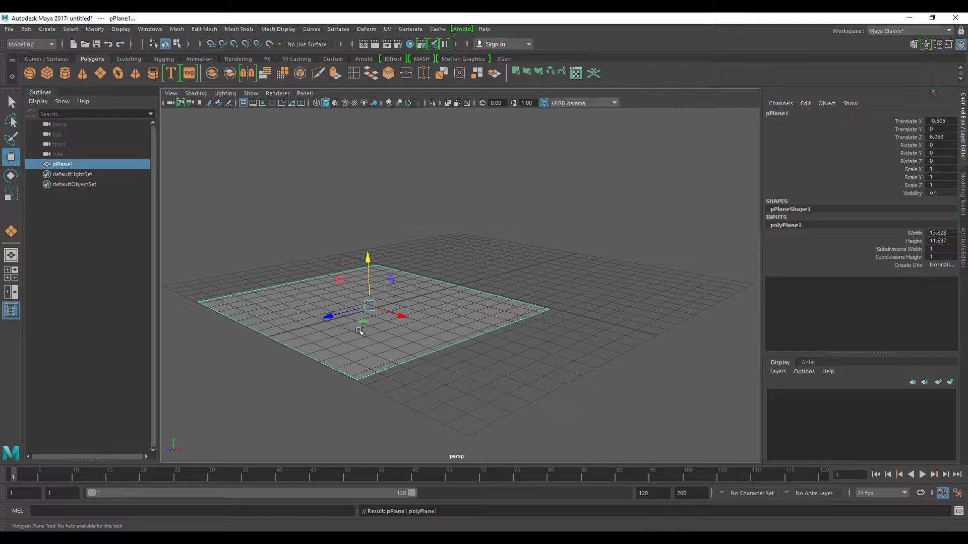
mouse_move(334, 317)
left_mouse_down()
mouse_move(430, 300)
mouse_move(450, 192)
mouse_move(426, 196)
mouse_move(447, 190)
left_mouse_up()
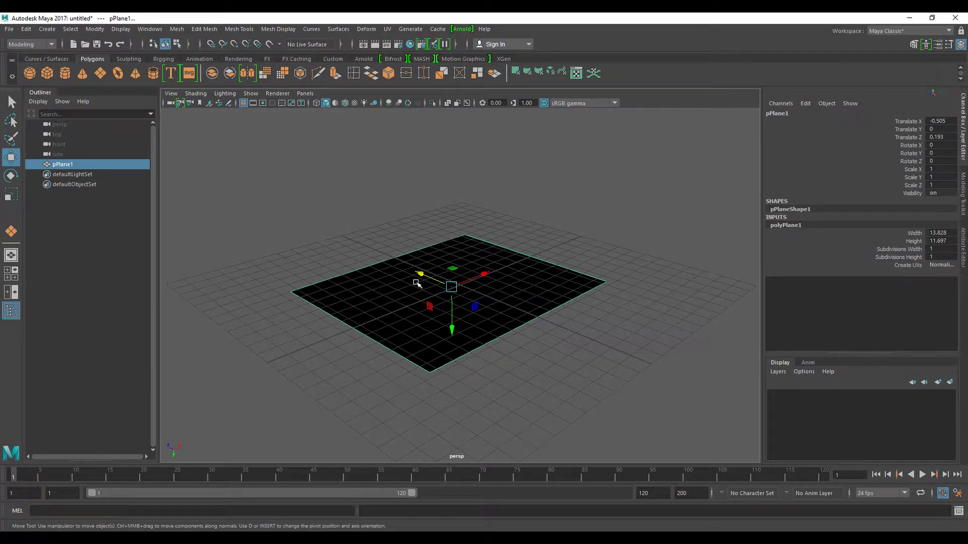
left_click(283, 29)
left_click(289, 75)
Step: Orbit around the plane to inspect its black reversed-normal shading
left_click(387, 214)
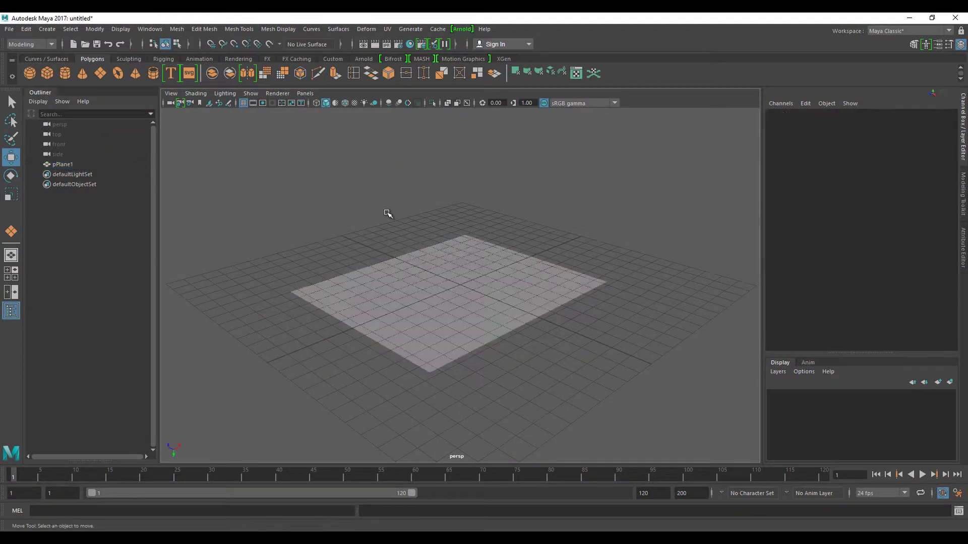
mouse_move(439, 335)
left_mouse_down("alt")
mouse_move(438, 268)
mouse_move(406, 188)
mouse_move(378, 183)
mouse_move(439, 295)
mouse_move(490, 310)
mouse_move(346, 307)
mouse_move(371, 315)
left_mouse_up("alt")
left_click(438, 296)
right_click_drag(372, 315, 428, 322, "alt")
mouse_move(427, 321)
left_mouse_down("alt")
mouse_move(460, 340)
mouse_move(488, 324)
mouse_move(490, 333)
mouse_move(389, 321)
left_mouse_up("alt")
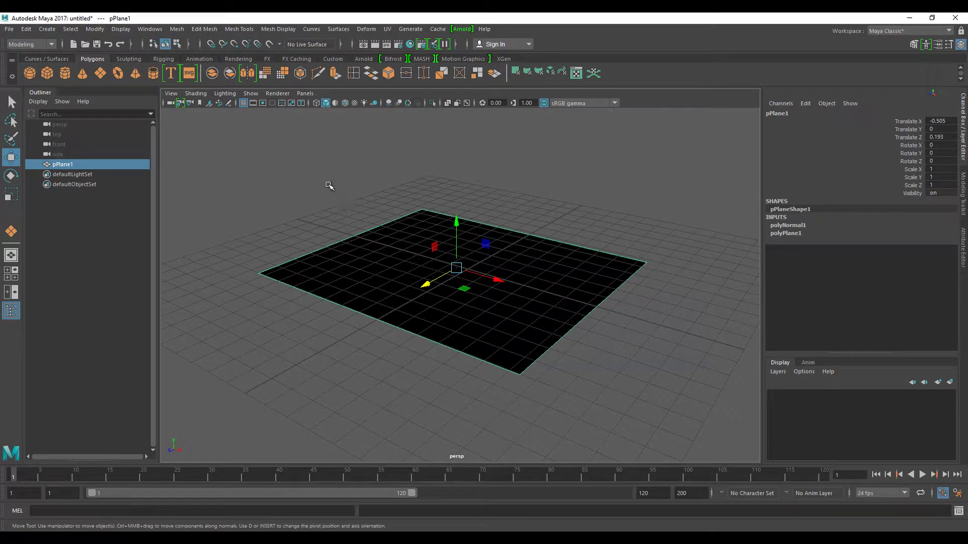
left_click(276, 29)
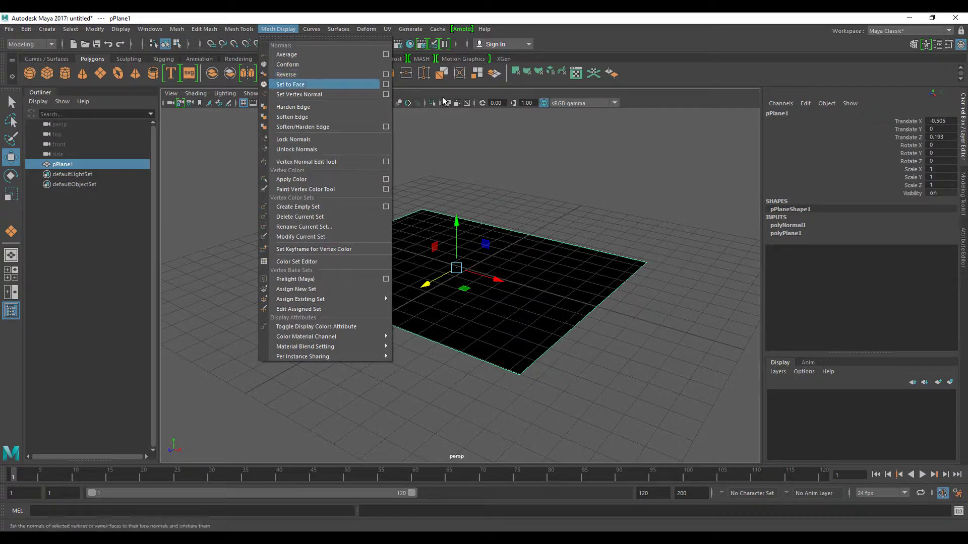
left_click(568, 166)
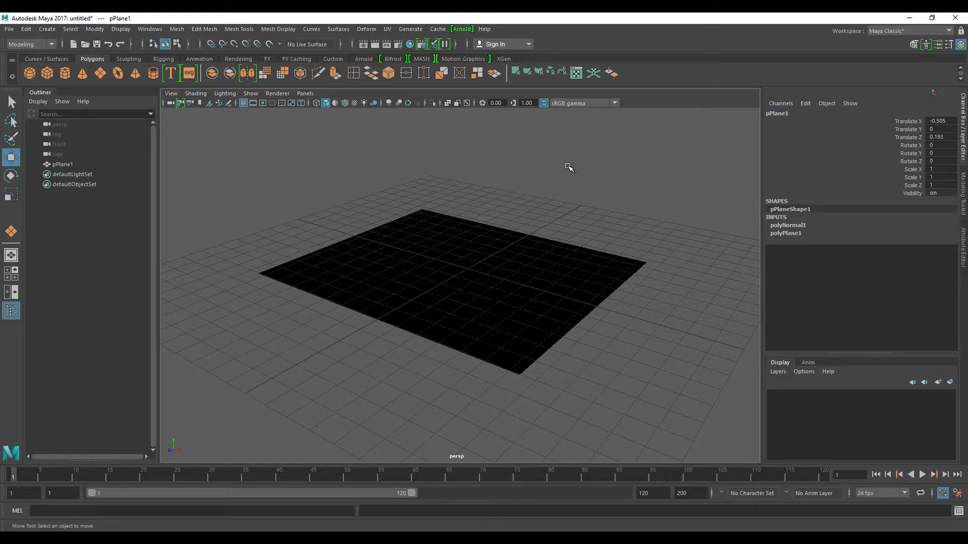
Step: Move the Reverse normals shortcut to the top of the Polygons shelf
right_click(617, 78)
left_click(621, 87)
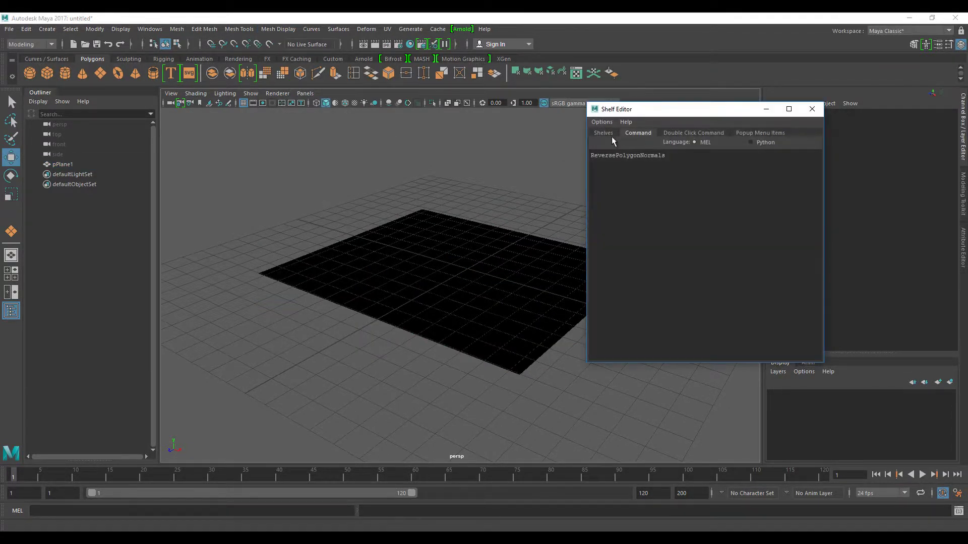
left_click(603, 133)
left_click(775, 156)
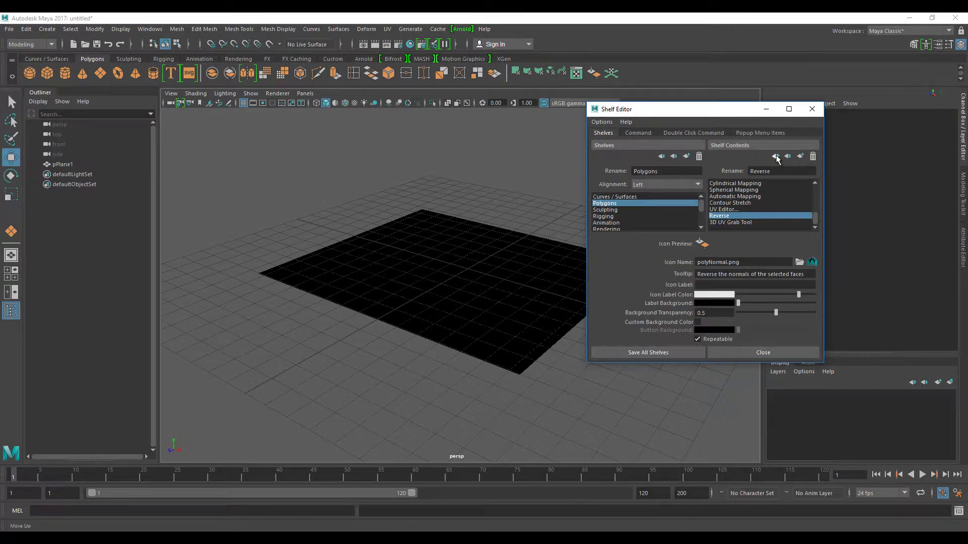
left_click(775, 156)
left_click(775, 156)
left_click(775, 156)
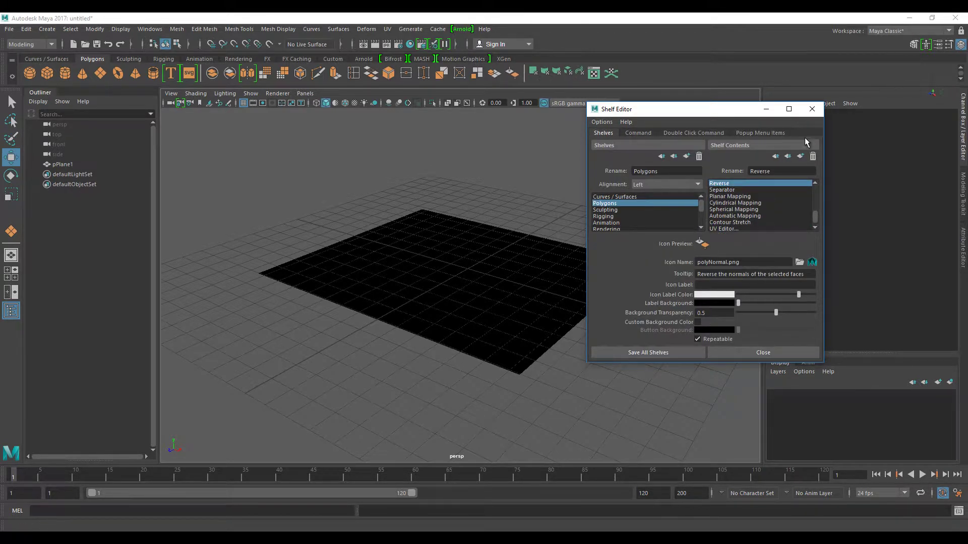
left_click(812, 110)
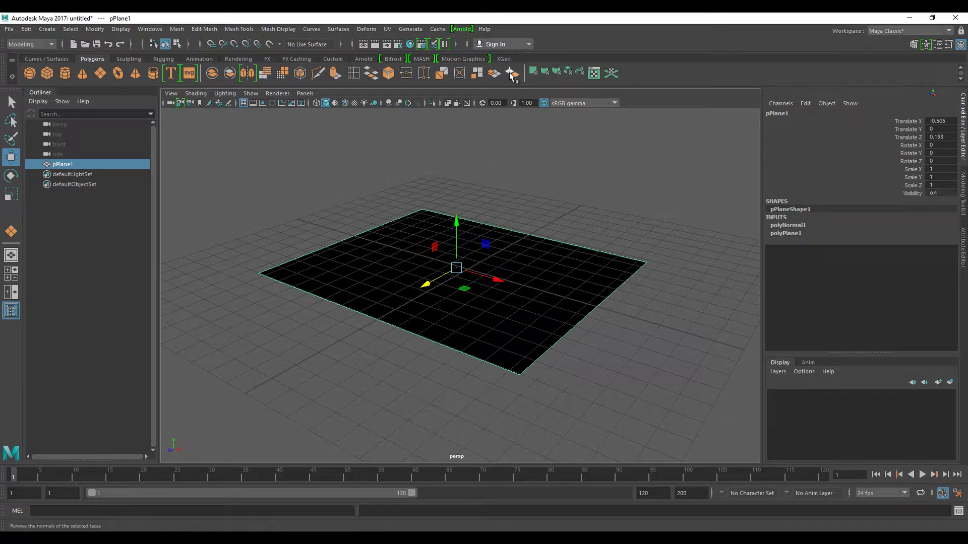
Step: Undo the normal flip so the plane shows grey again
key("ctrl+z")
left_click(522, 157)
scroll(555, 215, "up", 3)
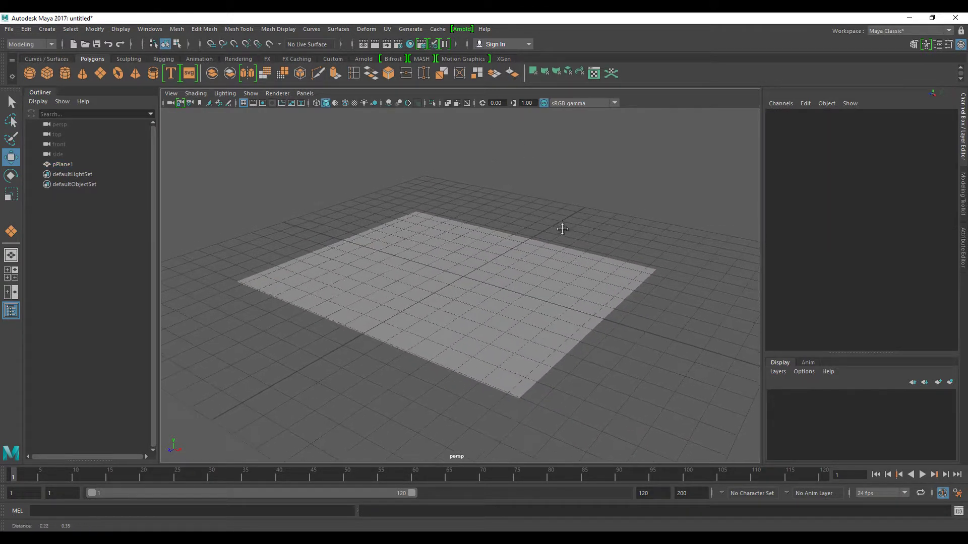
scroll(541, 174, "up", 2)
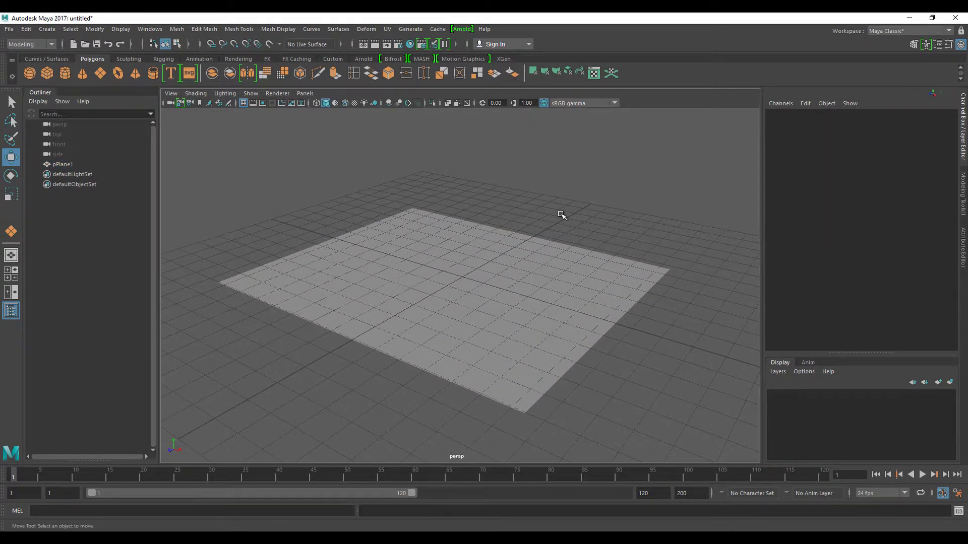
mouse_move(561, 212)
left_mouse_down("alt")
mouse_move(555, 225)
mouse_move(560, 212)
left_mouse_up("alt")
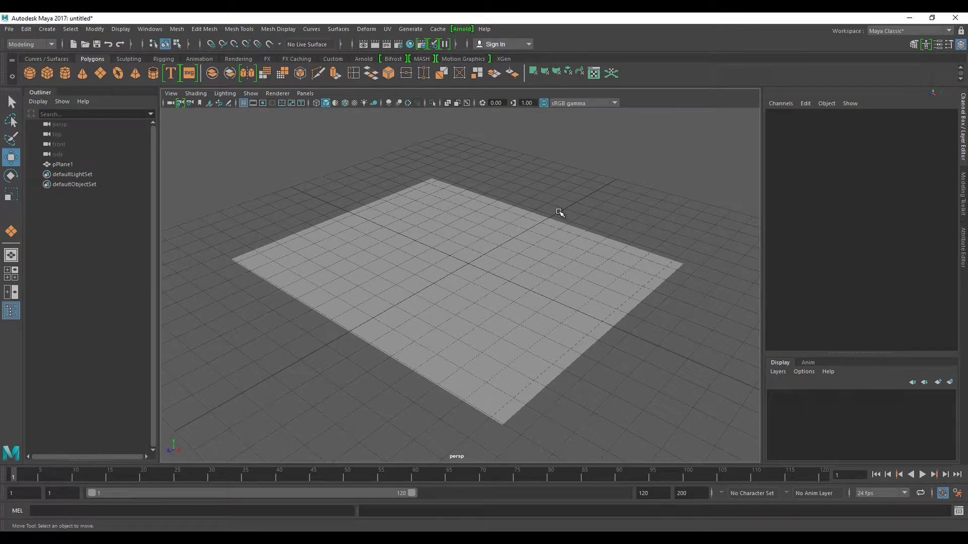
left_click_drag(479, 264, 494, 264, "alt")
Step: Select the plane and delete it from the scene
left_click(495, 265)
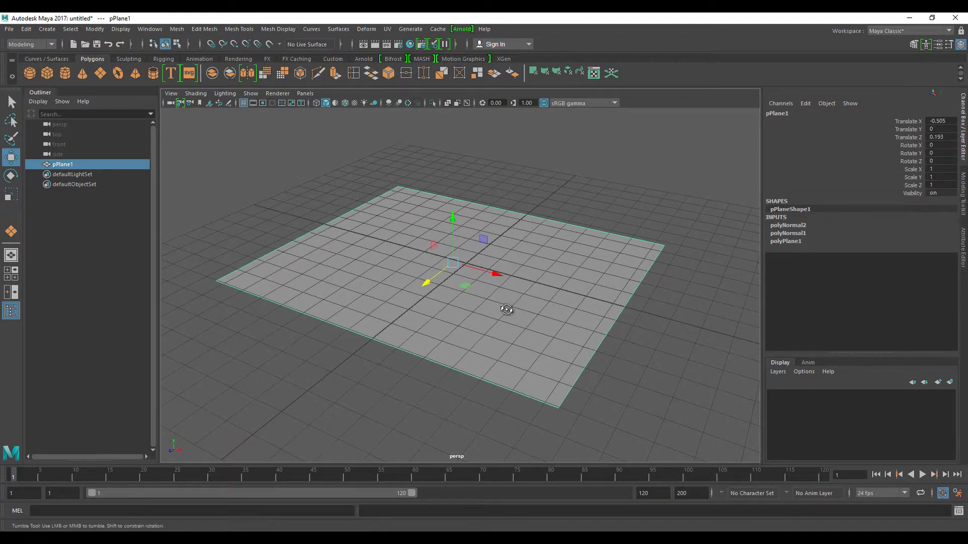
mouse_move(507, 309)
left_mouse_down("alt")
mouse_move(486, 313)
mouse_move(501, 309)
left_mouse_up("alt")
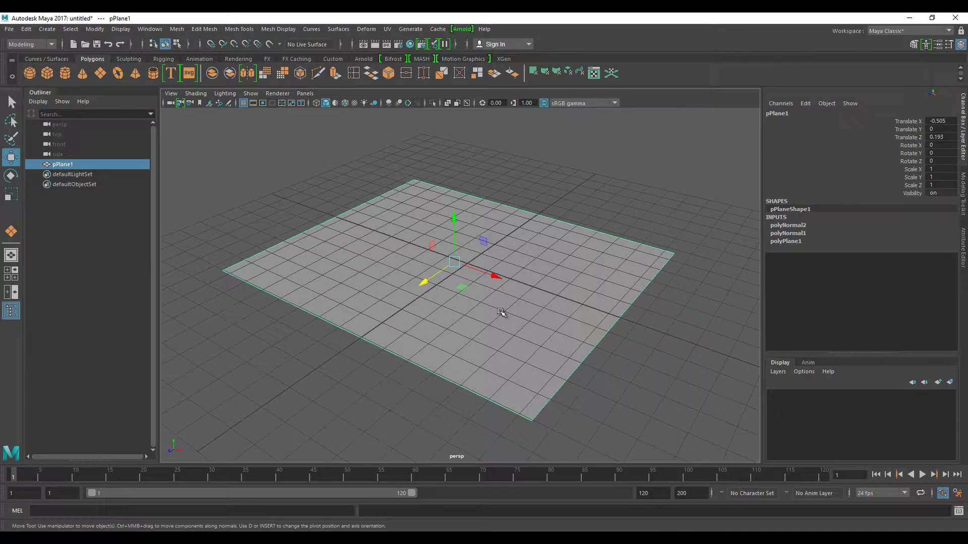
left_click_drag(539, 310, 534, 313, "alt")
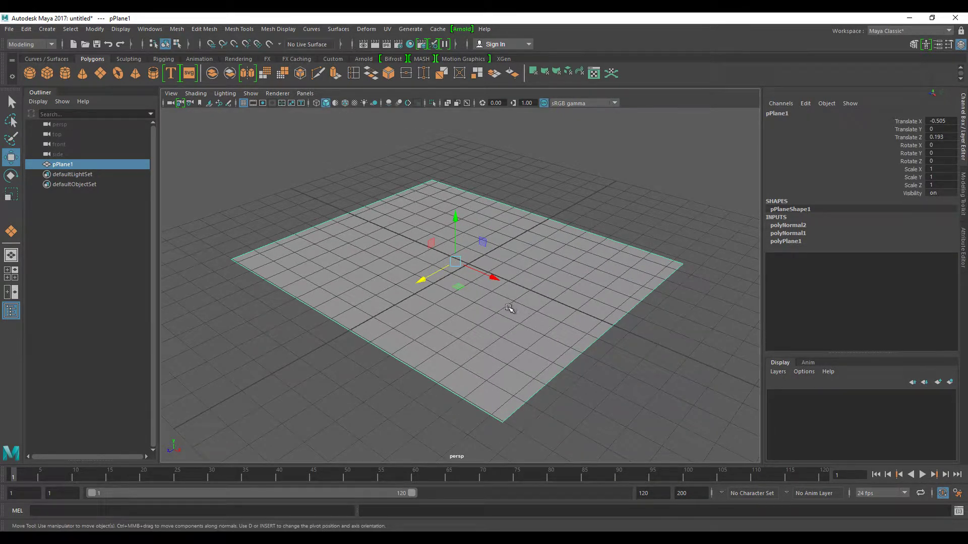
scroll(516, 306, "up", 1)
scroll(511, 328, "up", 1)
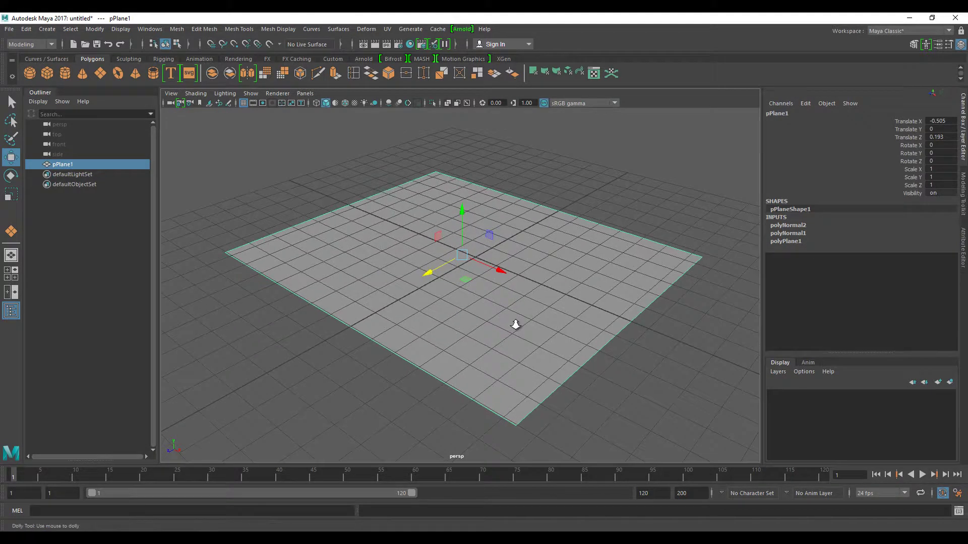
left_click_drag(523, 324, 516, 328, "alt")
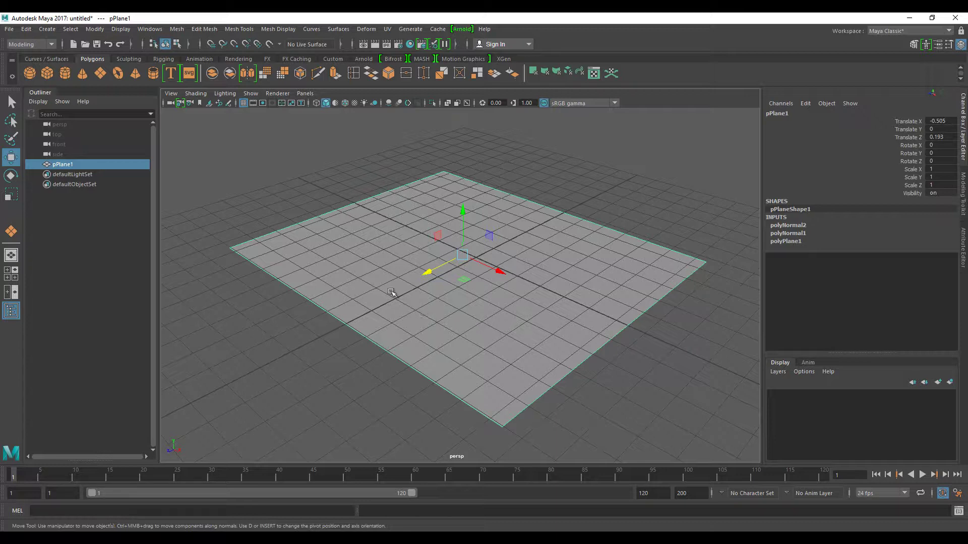
key("Delete")
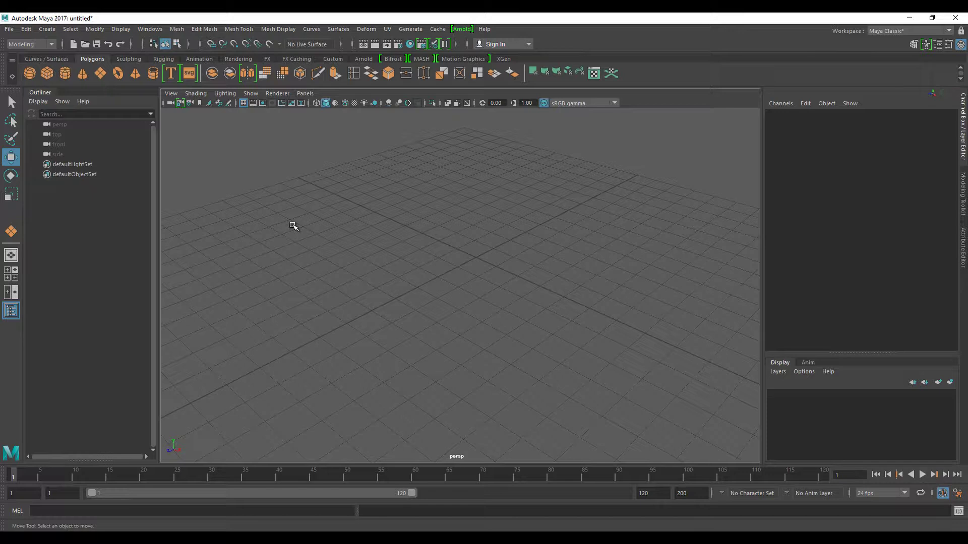
left_click(176, 30)
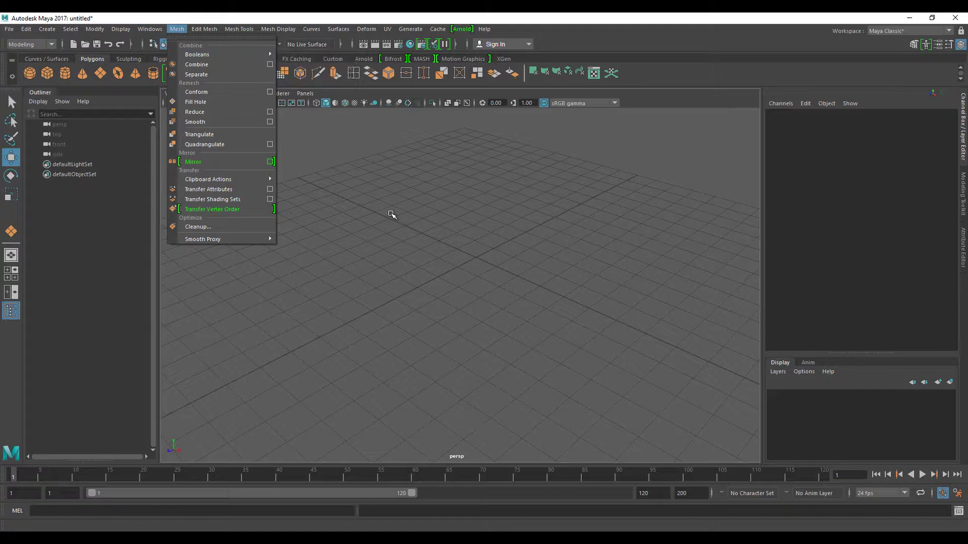
left_click(403, 227)
left_click(29, 74)
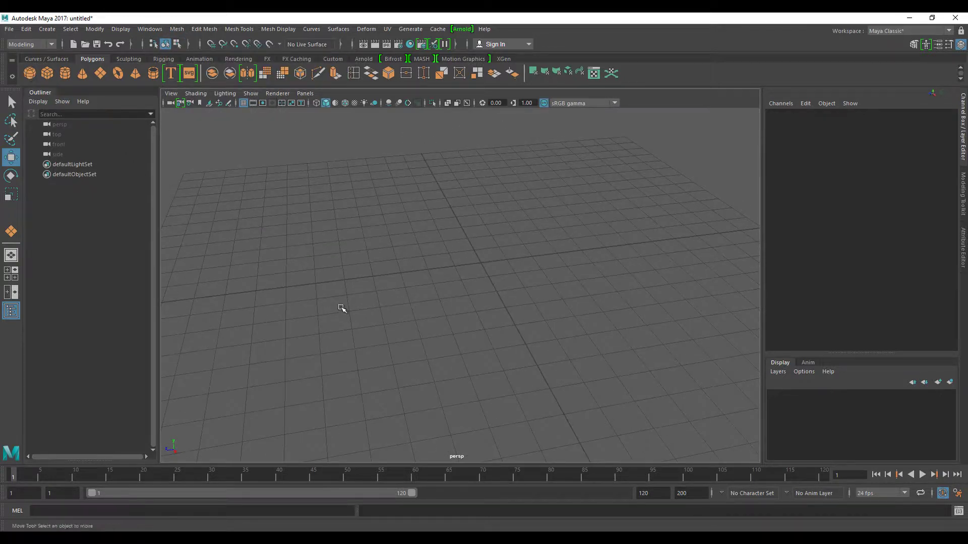
Step: Create a sphere and duplicate it into three overlapping sphere pairs along Z
left_click_drag(276, 281, 311, 328)
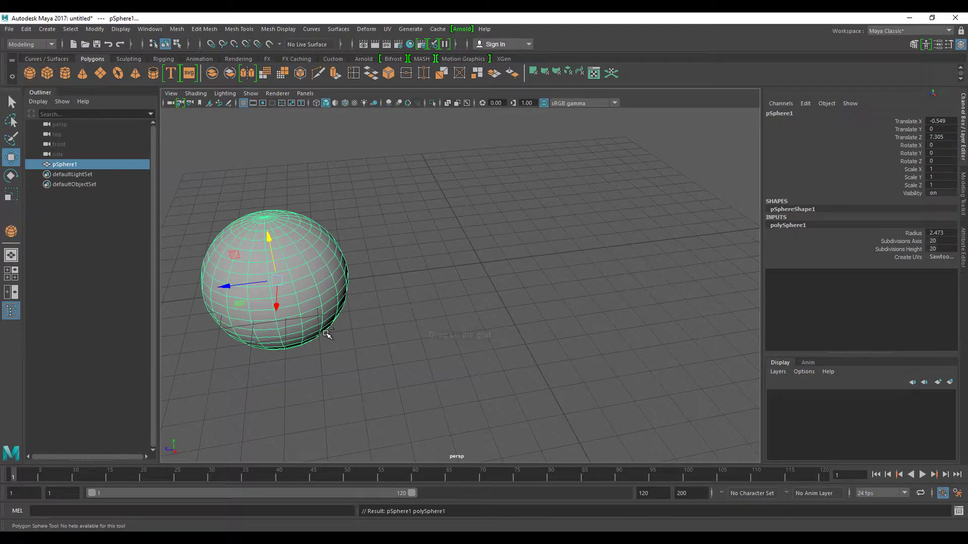
key("ctrl+d")
left_click_drag(242, 286, 410, 344)
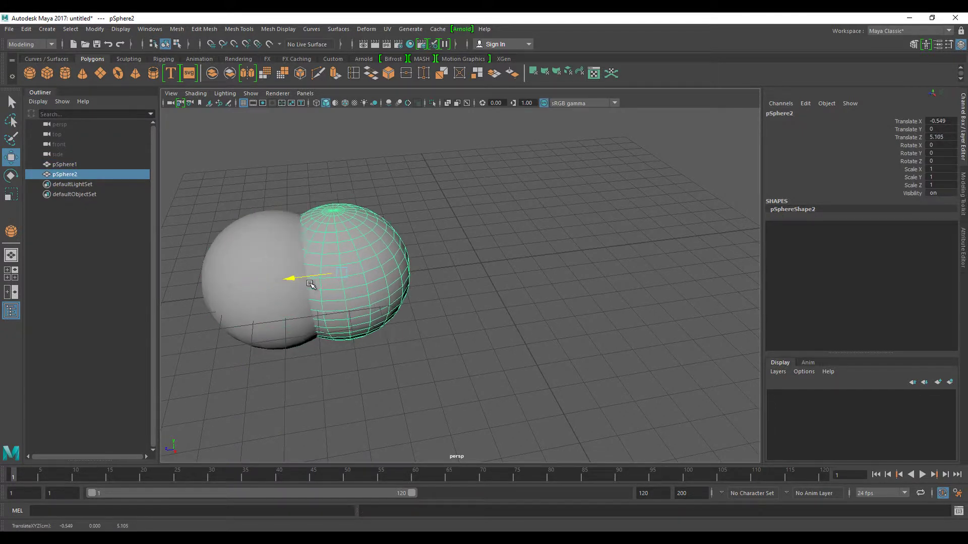
left_click_drag(460, 388, 190, 183)
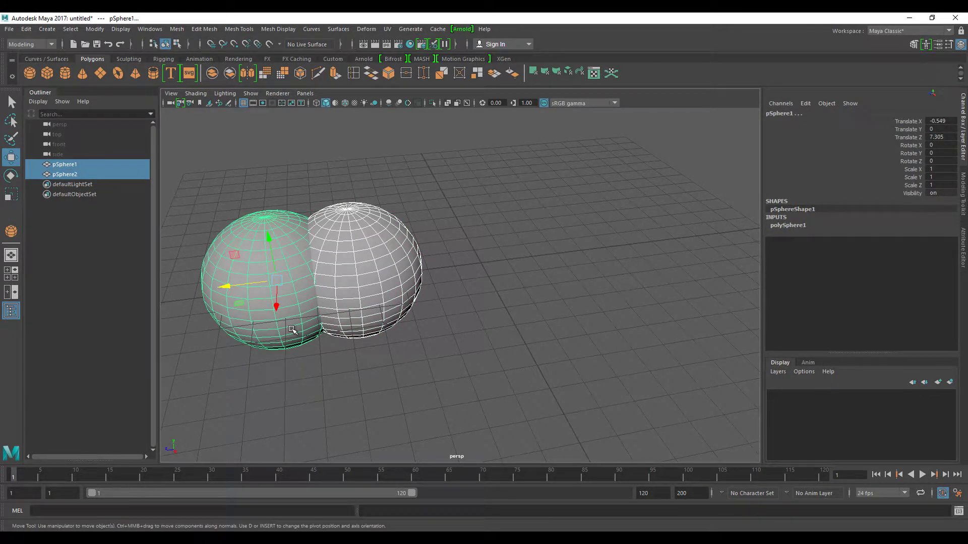
key("ctrl+d")
mouse_move(259, 284)
left_mouse_down()
mouse_move(499, 254)
mouse_move(492, 340)
left_mouse_up()
key("ctrl+d")
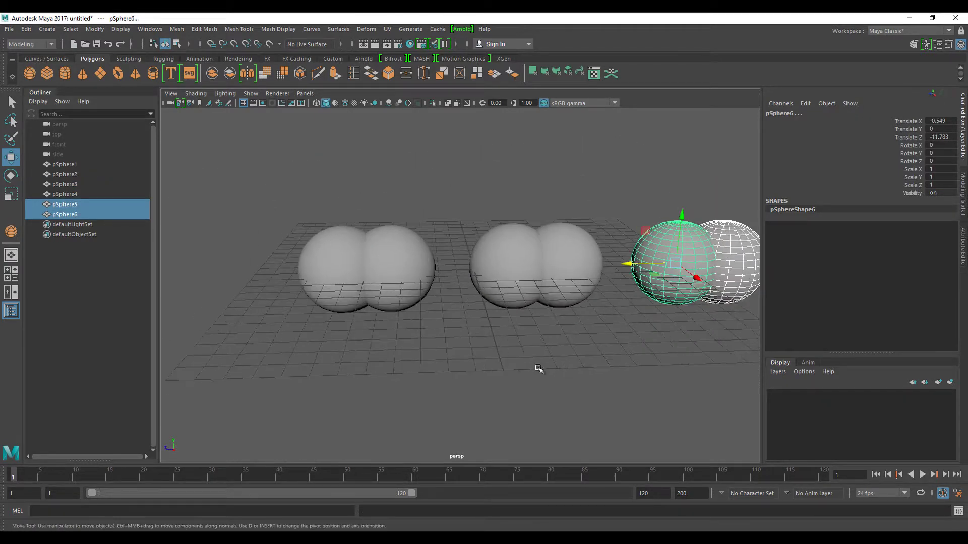
Step: Shift all six spheres to the left and show them with smooth shading
left_click_drag(539, 369, 579, 391, "alt")
mouse_move(710, 166)
left_mouse_down()
mouse_move(249, 373)
mouse_move(166, 393)
left_mouse_up()
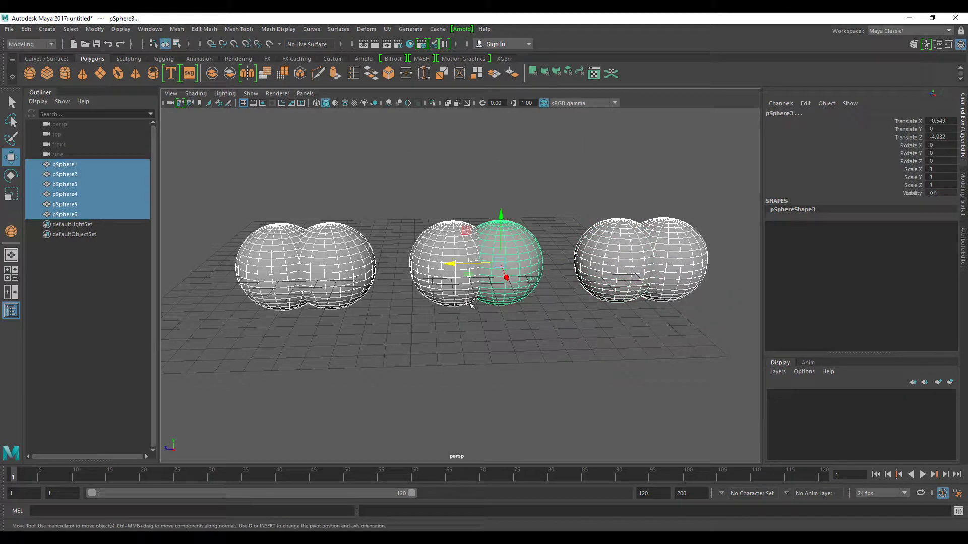
left_click_drag(465, 264, 400, 268)
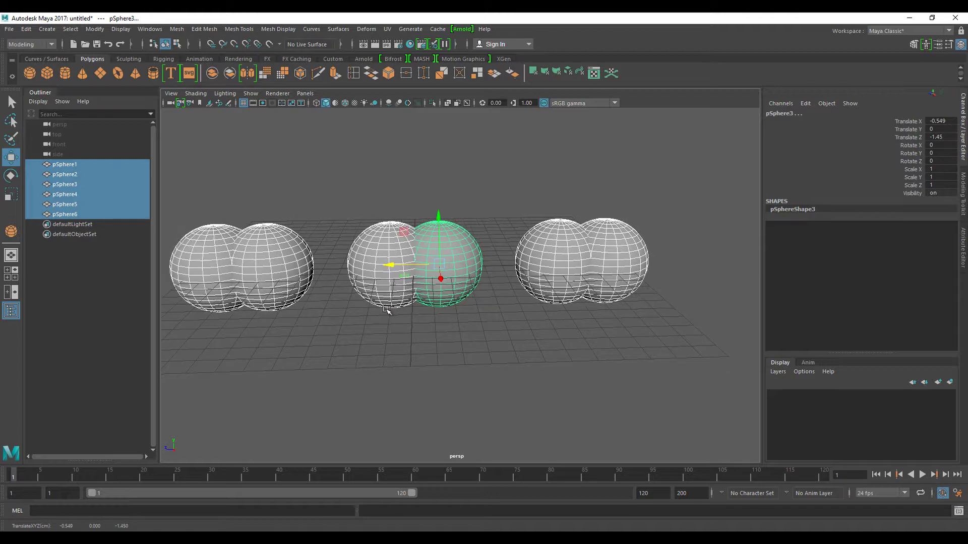
left_click(368, 343)
key("5")
mouse_move(348, 368)
left_mouse_down("alt")
mouse_move(368, 370)
mouse_move(464, 318)
mouse_move(415, 356)
mouse_move(419, 339)
mouse_move(412, 347)
mouse_move(276, 319)
mouse_move(306, 324)
left_mouse_up("alt")
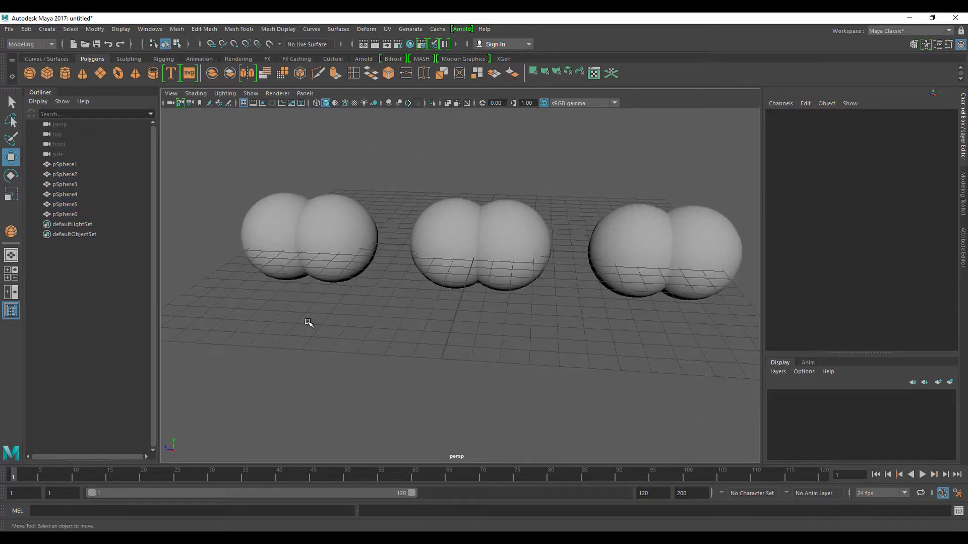
Step: Select both spheres of the left pair and bring up the Mesh Booleans menu
left_click(272, 236)
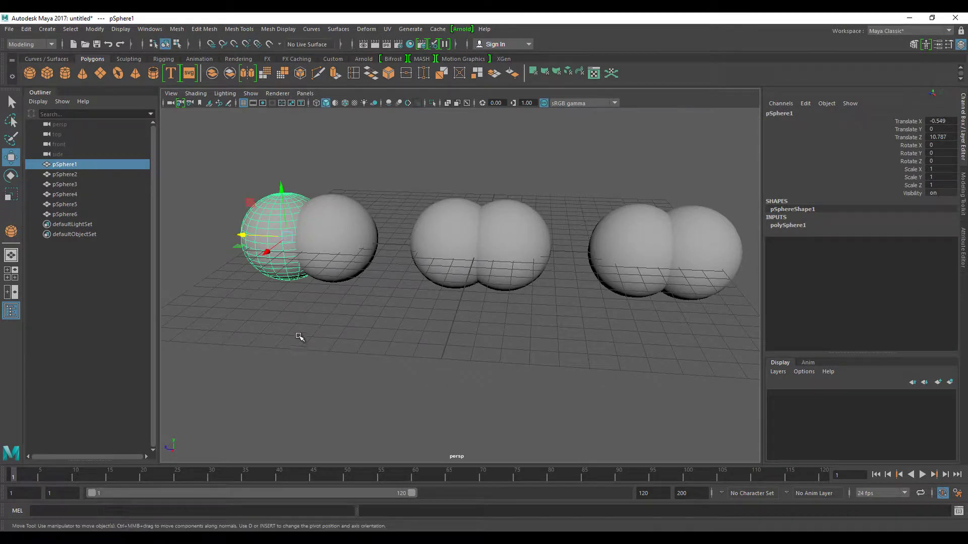
left_click(319, 260, "shift")
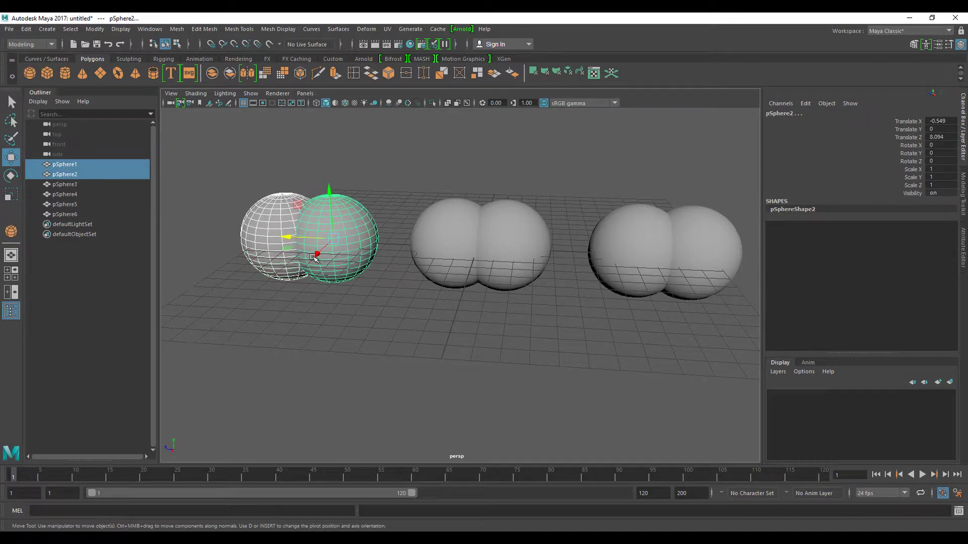
left_click(198, 29)
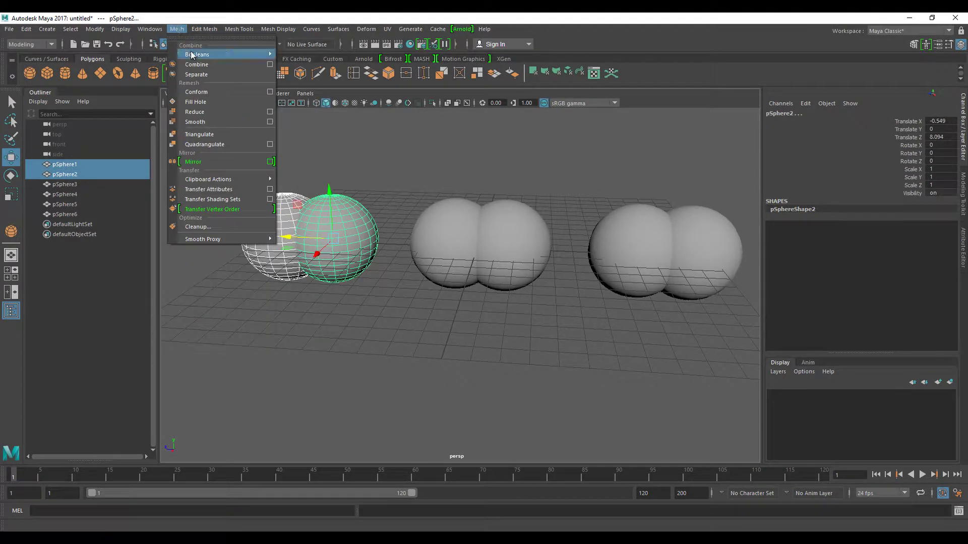
mouse_move(198, 54)
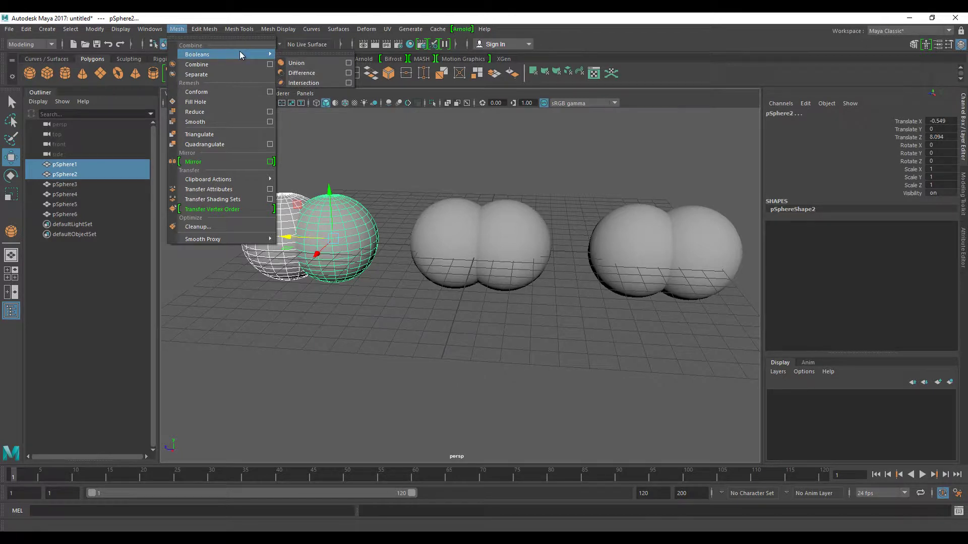
Step: Union the left sphere pair into pSphere7 and reselect it with the Move tool
left_click(295, 64)
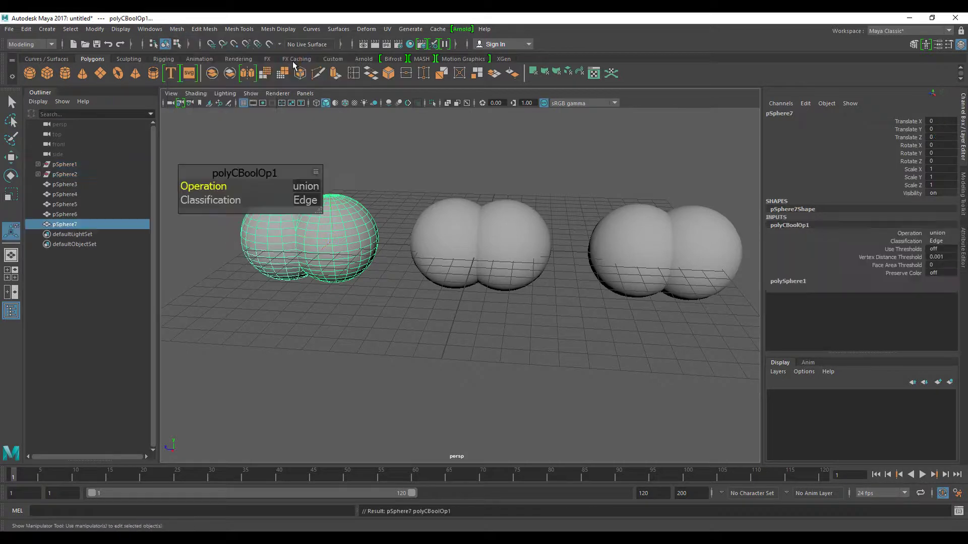
left_click_drag(259, 174, 259, 134)
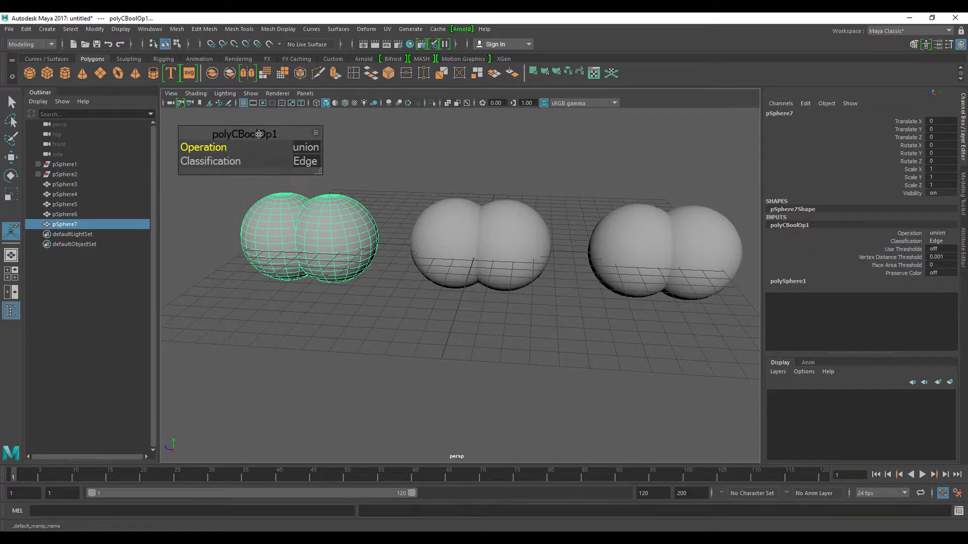
left_click_drag(275, 256, 299, 307, "alt")
scroll(290, 318, "up", 2)
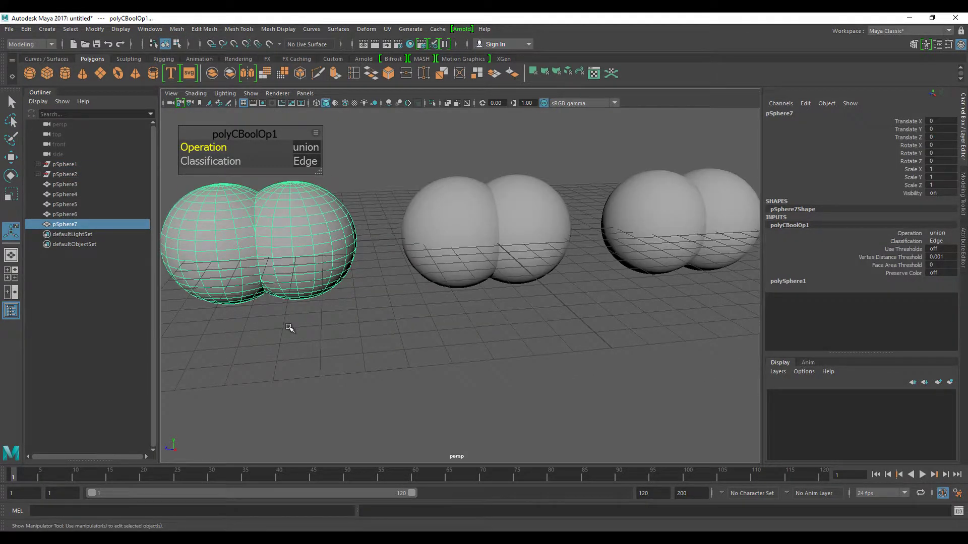
left_click(290, 328)
left_click(290, 254)
key("w")
Step: Orbit and zoom in closer on the merged spheres
mouse_move(337, 322)
left_mouse_down("alt")
mouse_move(321, 331)
mouse_move(272, 237)
left_mouse_up("alt")
left_click_drag(244, 177, 289, 238, "alt")
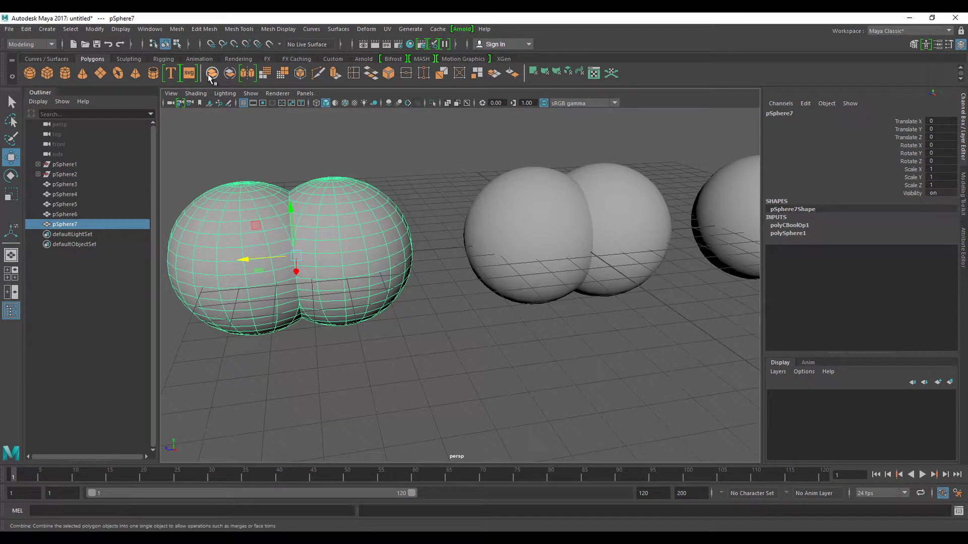
left_click_drag(253, 174, 274, 272, "alt")
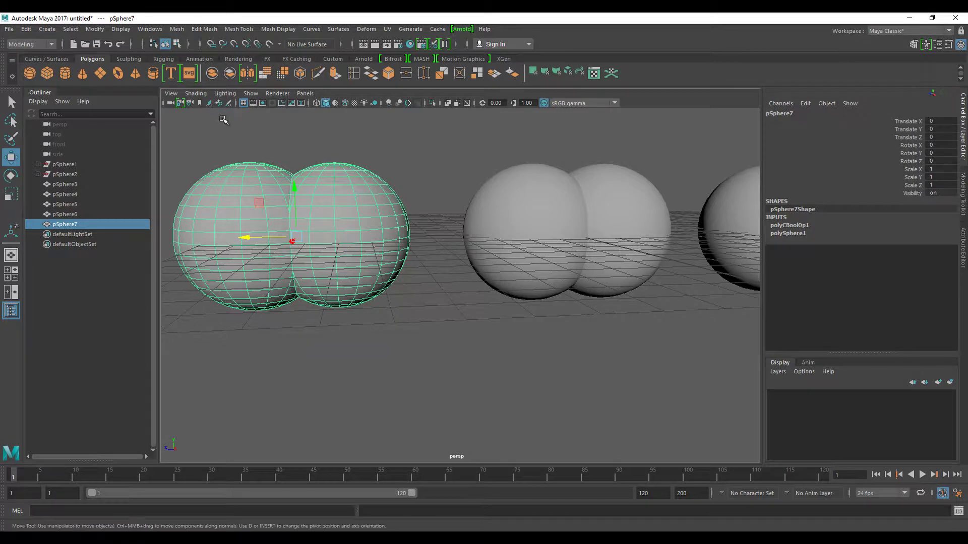
scroll(239, 220, "up", 2)
left_click_drag(239, 219, 324, 281, "alt")
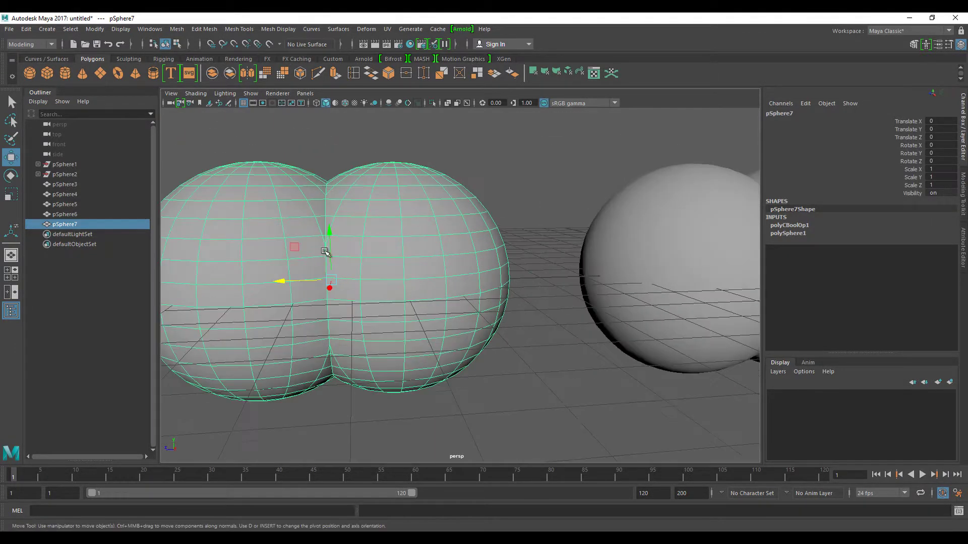
scroll(329, 210, "up", 1)
Step: Switch to vertex mode and pull two seam vertices to the left
right_click_drag(341, 213, 292, 212)
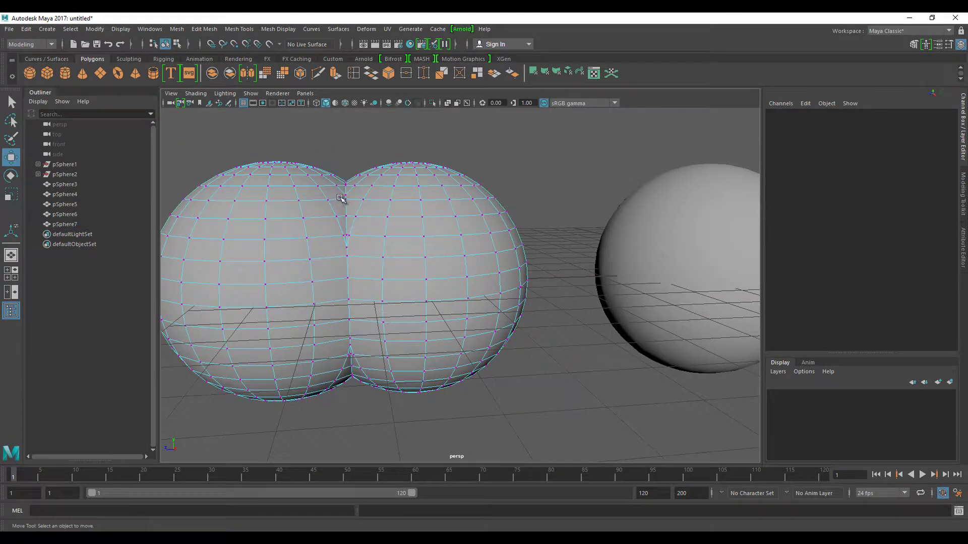
left_click(348, 249)
left_click_drag(324, 248, 318, 245)
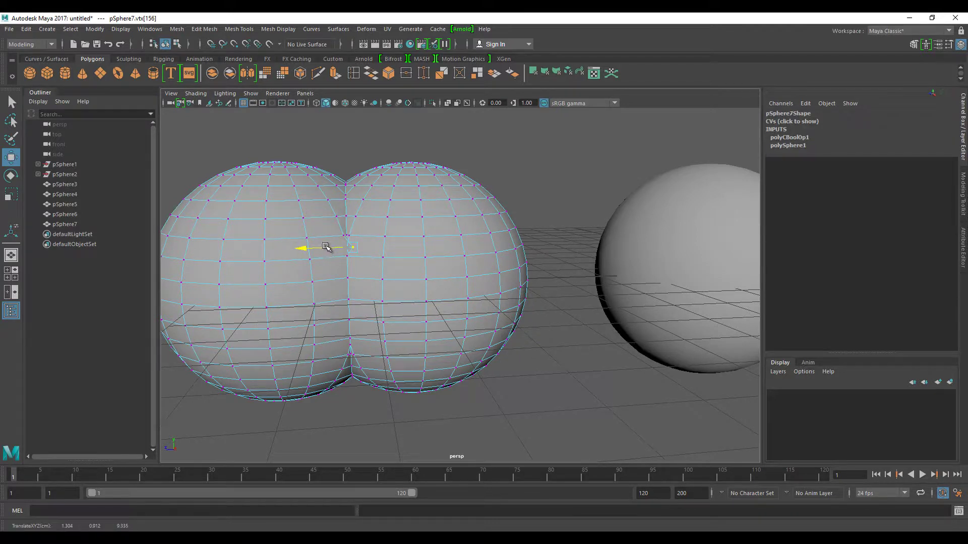
scroll(348, 269, "up", 3)
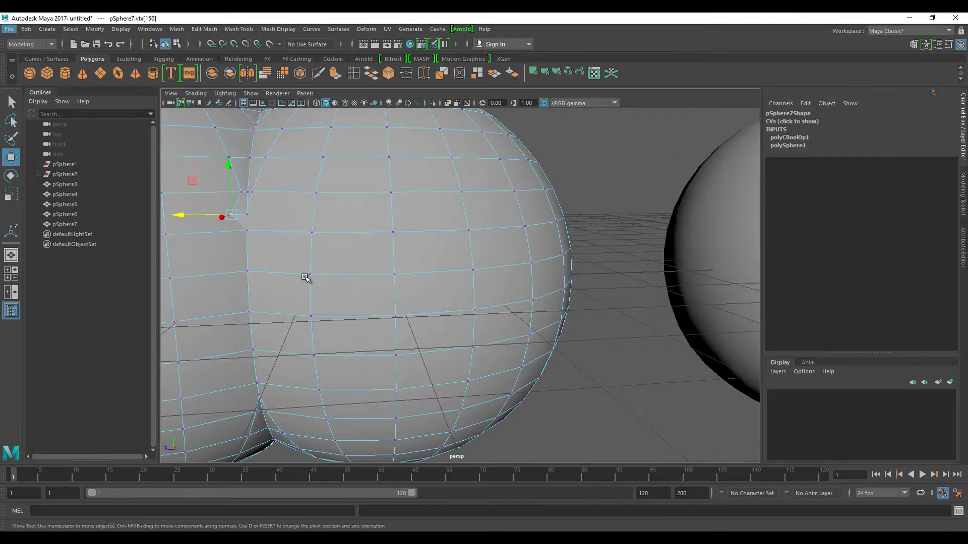
scroll(267, 268, "down", 1)
left_click(269, 267)
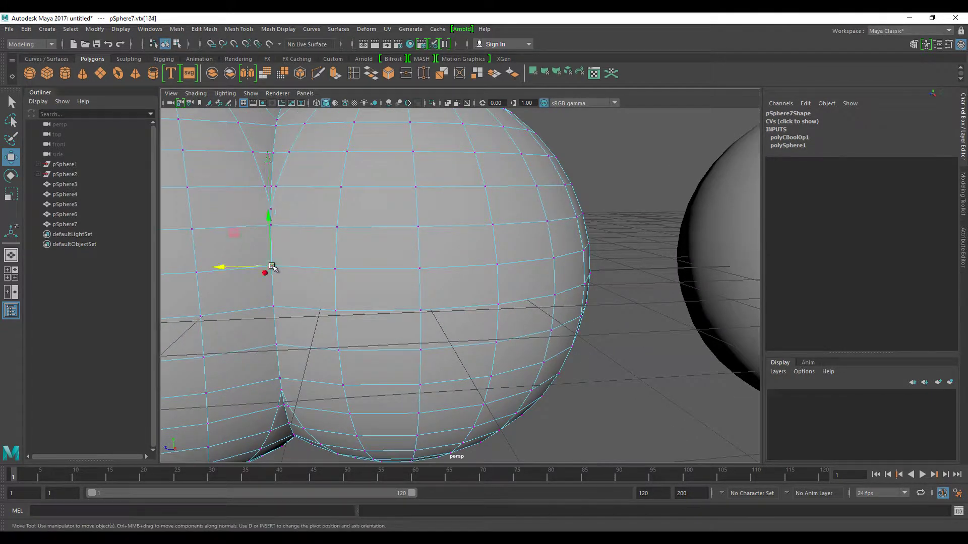
left_click_drag(269, 267, 250, 266)
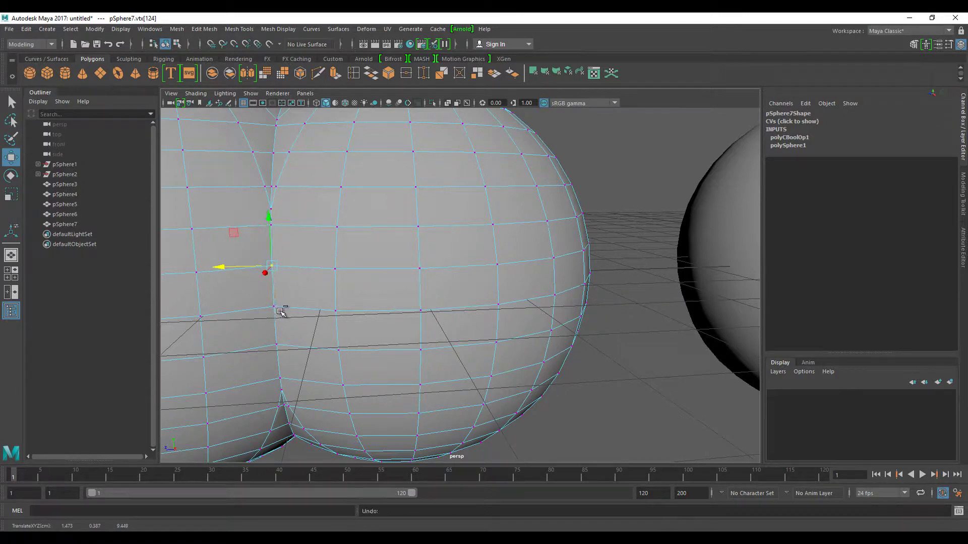
Step: Move a lower seam vertex along X, then return the mesh to object mode
left_click(273, 306)
left_click_drag(248, 304, 275, 301)
scroll(274, 302, "down", 3)
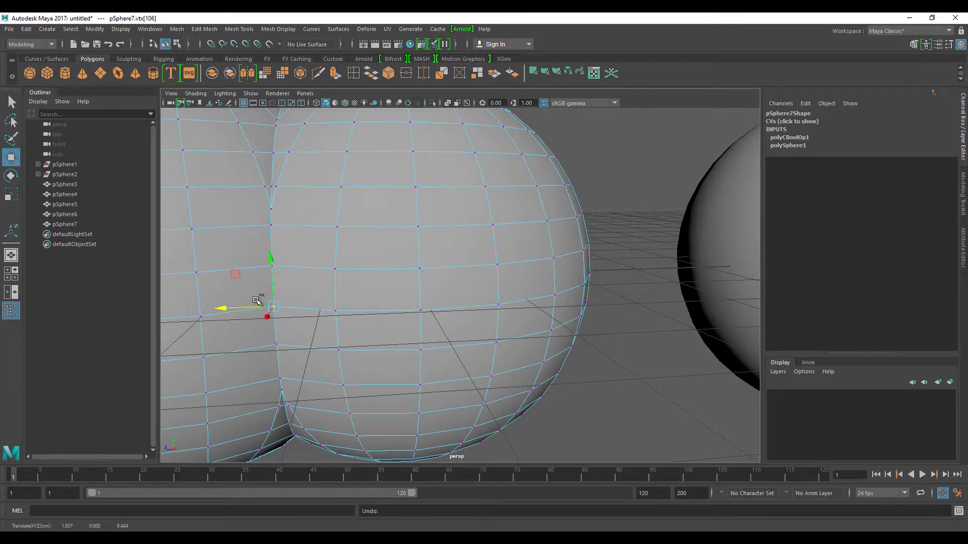
scroll(353, 282, "down", 2)
mouse_move(399, 253)
right_mouse_down()
mouse_move(417, 261)
mouse_move(446, 241)
right_mouse_up()
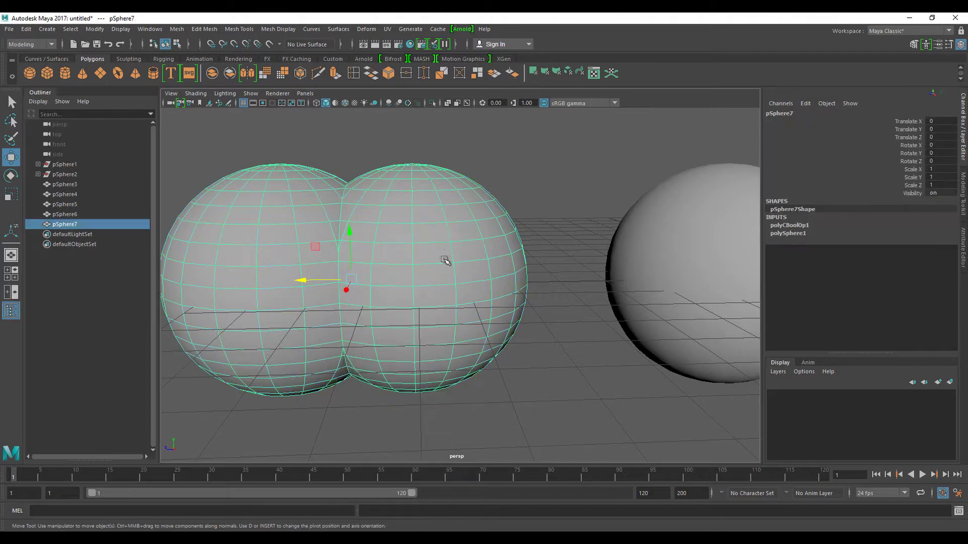
mouse_move(443, 259)
left_mouse_down("alt")
mouse_move(504, 335)
mouse_move(400, 335)
mouse_move(412, 340)
left_mouse_up("alt")
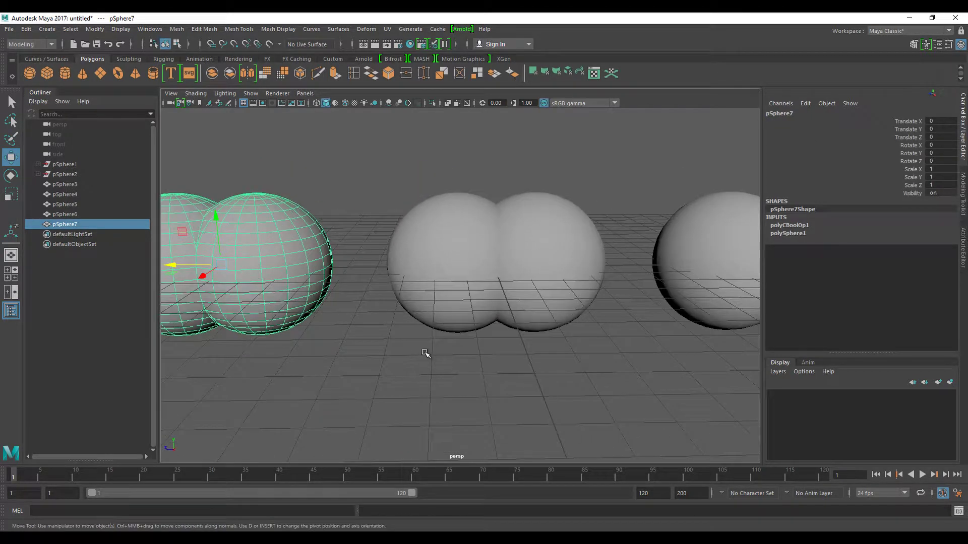
left_click(447, 260)
left_click(532, 242, "shift")
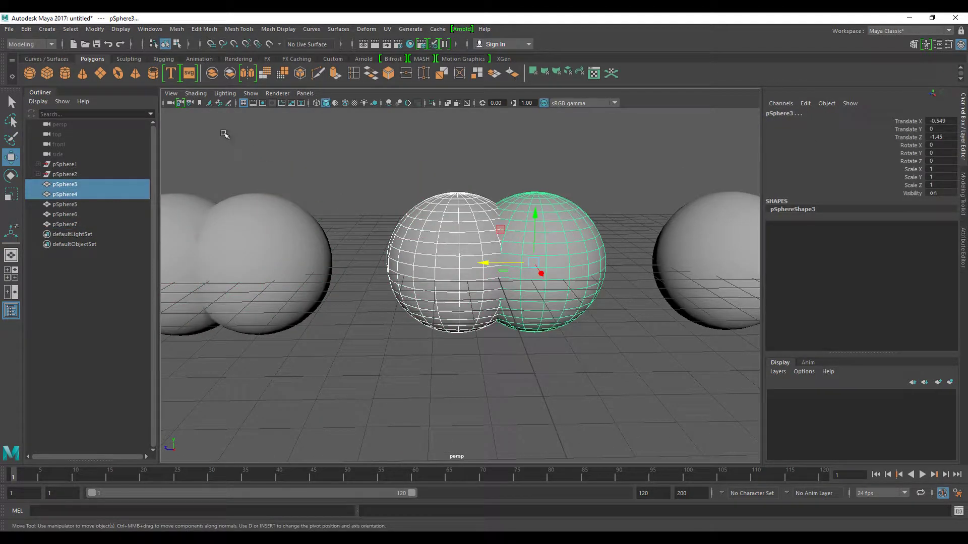
right_click_drag(335, 201, 413, 197, "alt")
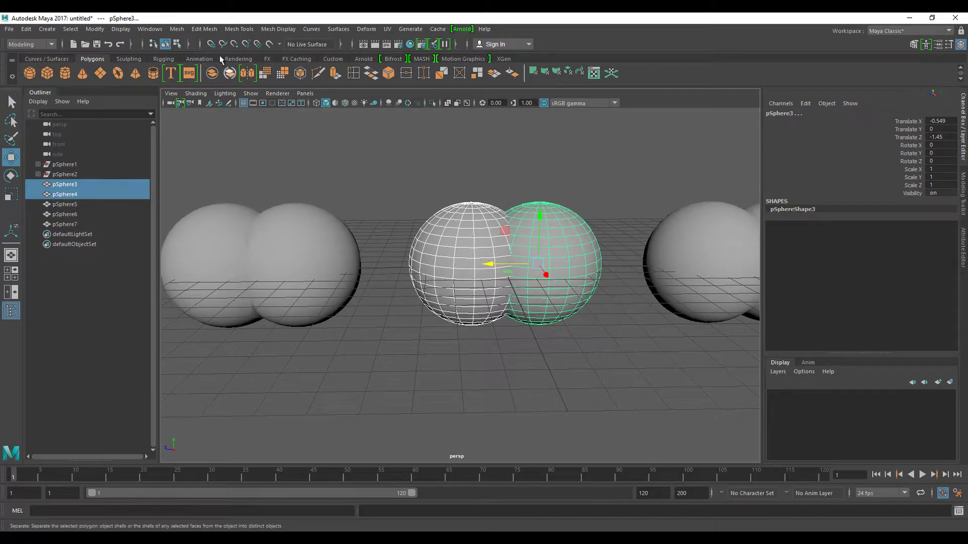
left_click(176, 30)
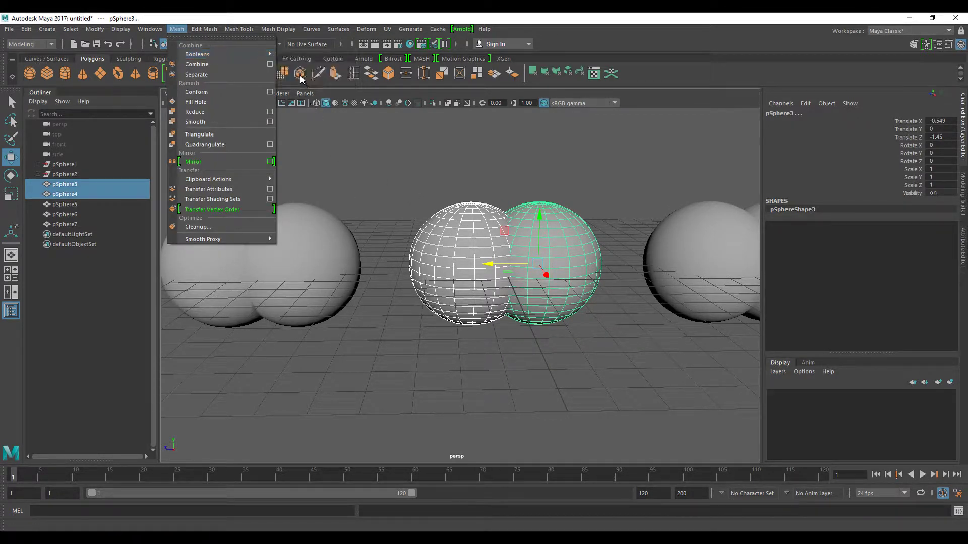
mouse_move(198, 55)
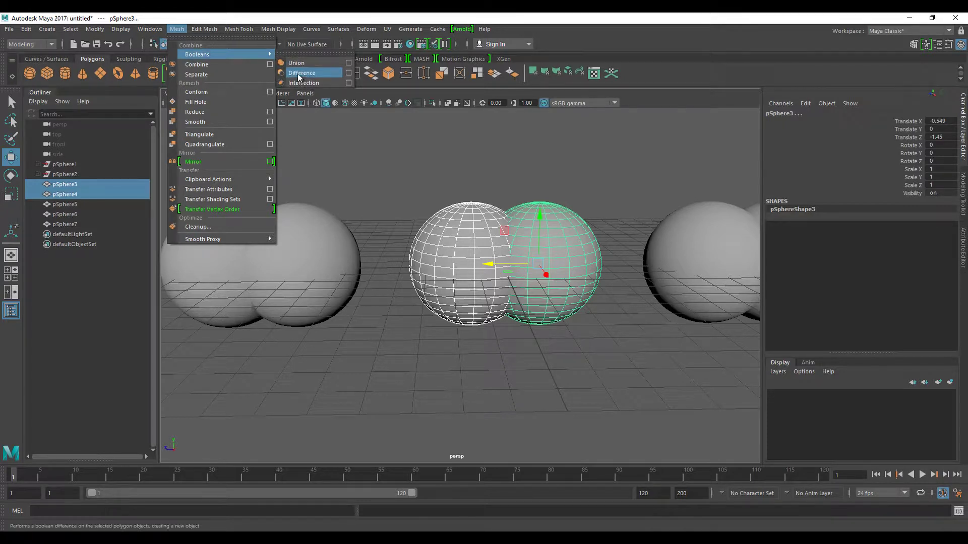
left_click(297, 74)
left_click_drag(432, 255, 407, 255, "alt")
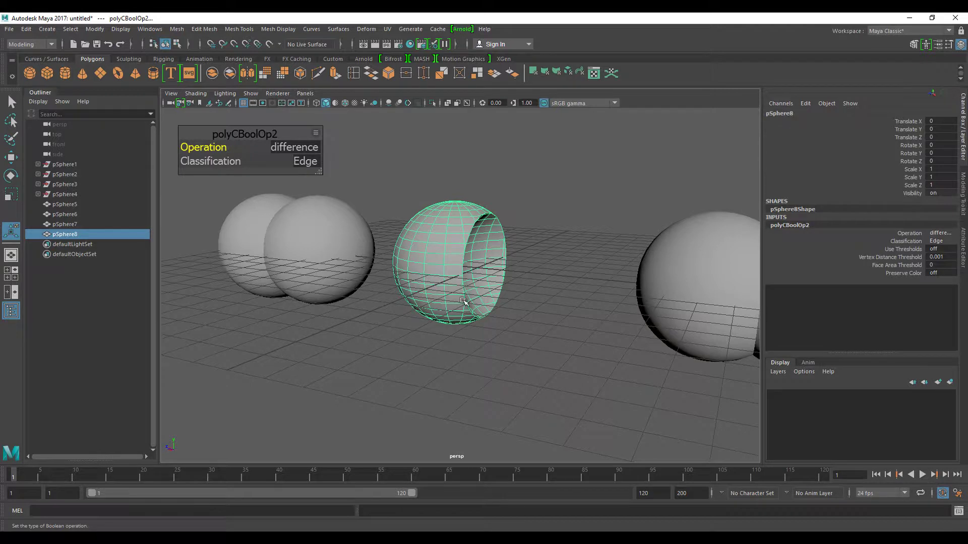
mouse_move(462, 293)
right_mouse_down("alt")
mouse_move(546, 309)
mouse_move(479, 234)
right_mouse_up("alt")
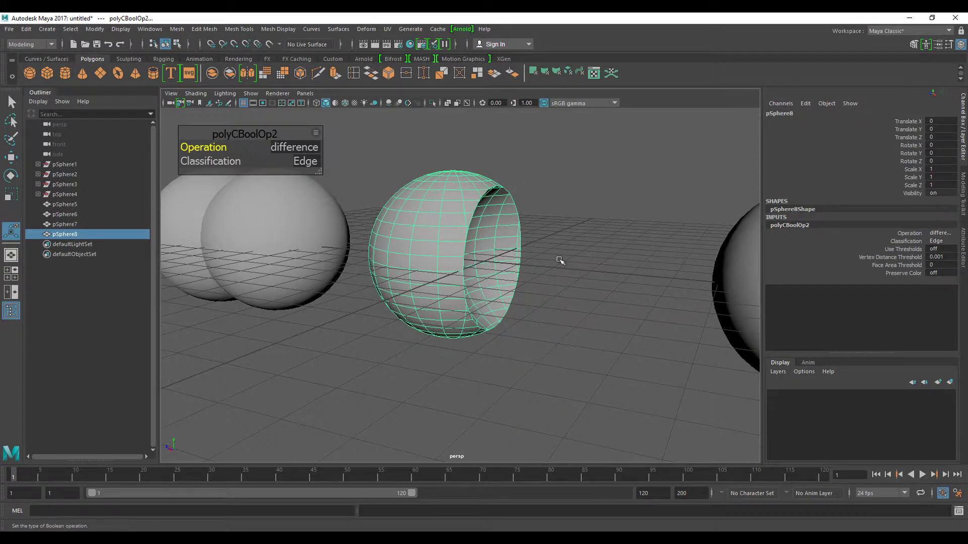
mouse_move(549, 213)
left_mouse_down("alt")
mouse_move(555, 267)
mouse_move(523, 178)
left_mouse_up("alt")
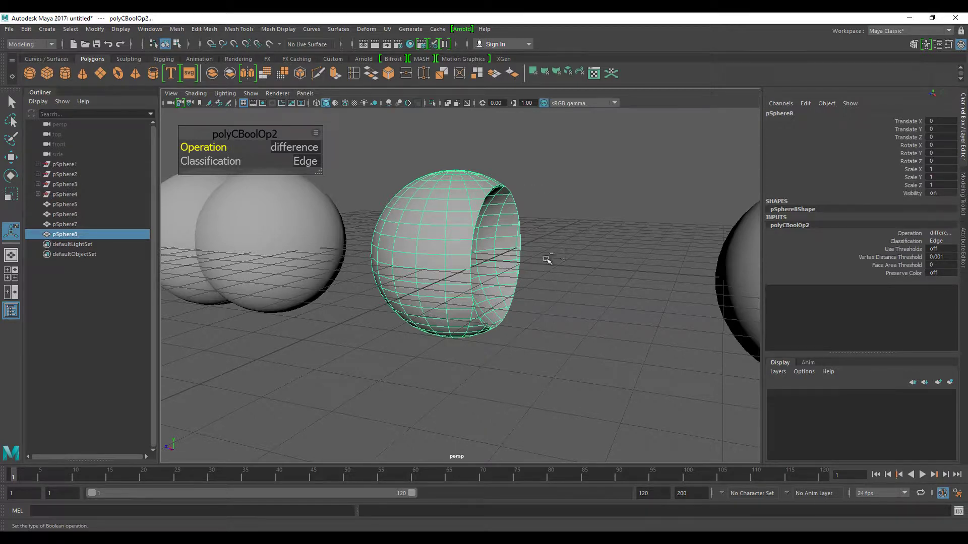
key("ctrl+z")
mouse_move(464, 291)
left_mouse_down("alt")
mouse_move(421, 324)
mouse_move(545, 220)
left_mouse_up("alt")
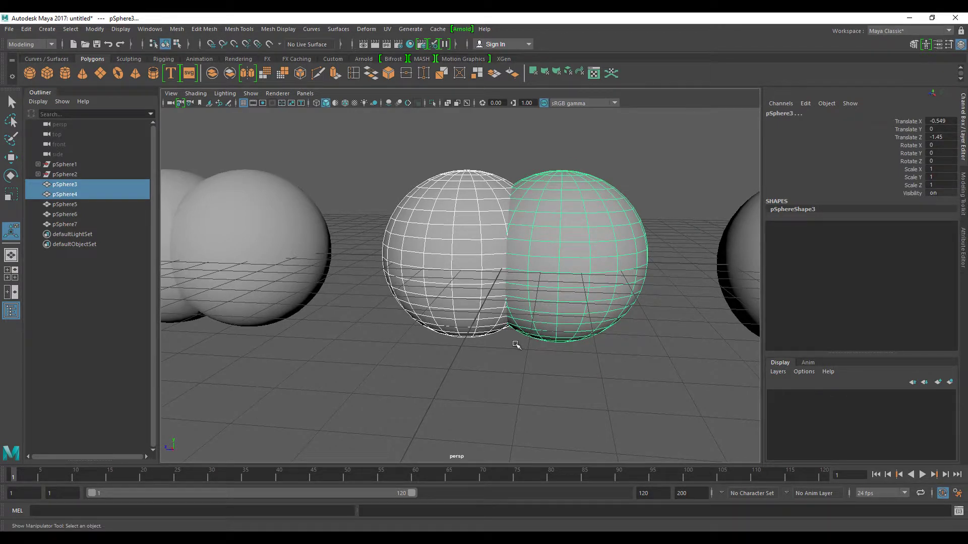
Step: Select both spheres of the middle pair
left_click(471, 359)
left_click(478, 252)
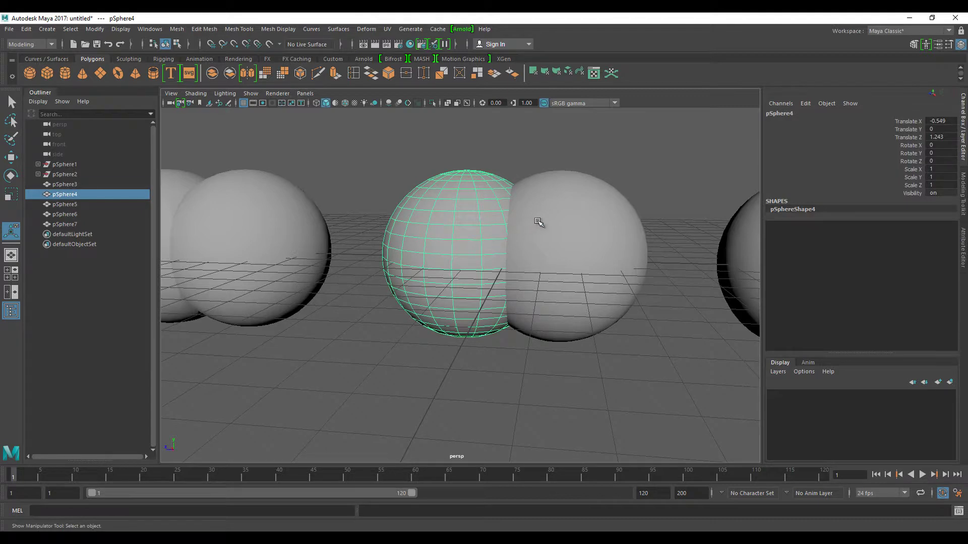
left_click(538, 222, "shift")
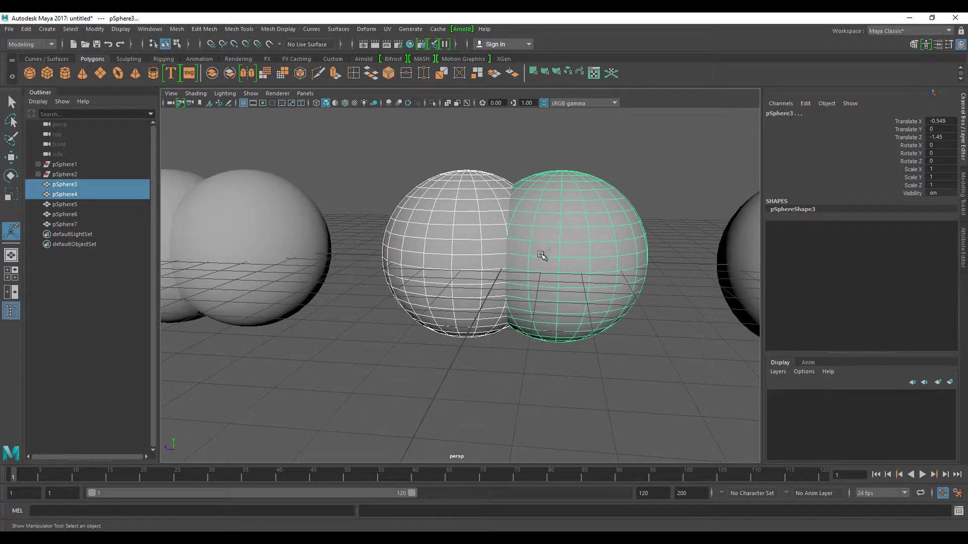
scroll(541, 255, "down", 2)
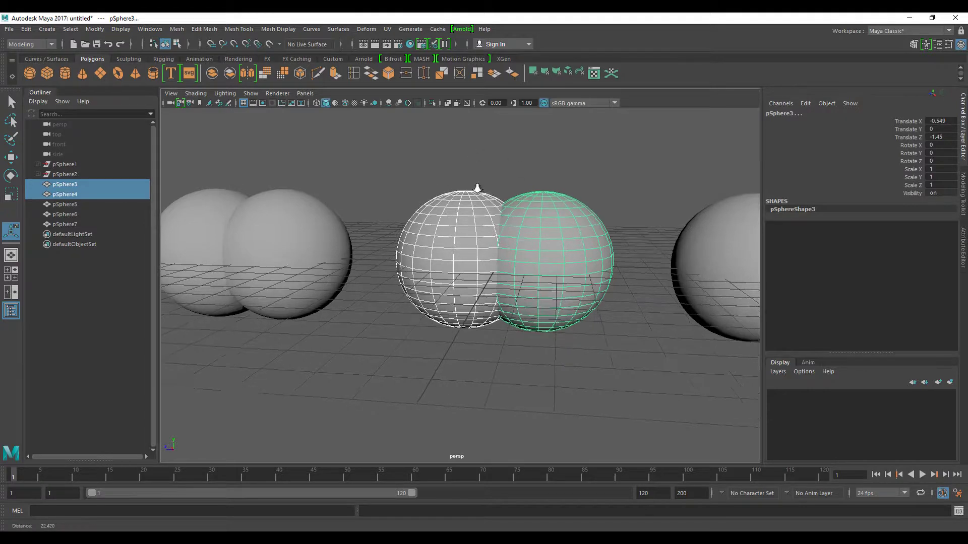
scroll(483, 189, "up", 2)
mouse_move(497, 190)
left_mouse_down("alt")
mouse_move(464, 201)
mouse_move(476, 196)
mouse_move(467, 214)
left_mouse_up("alt")
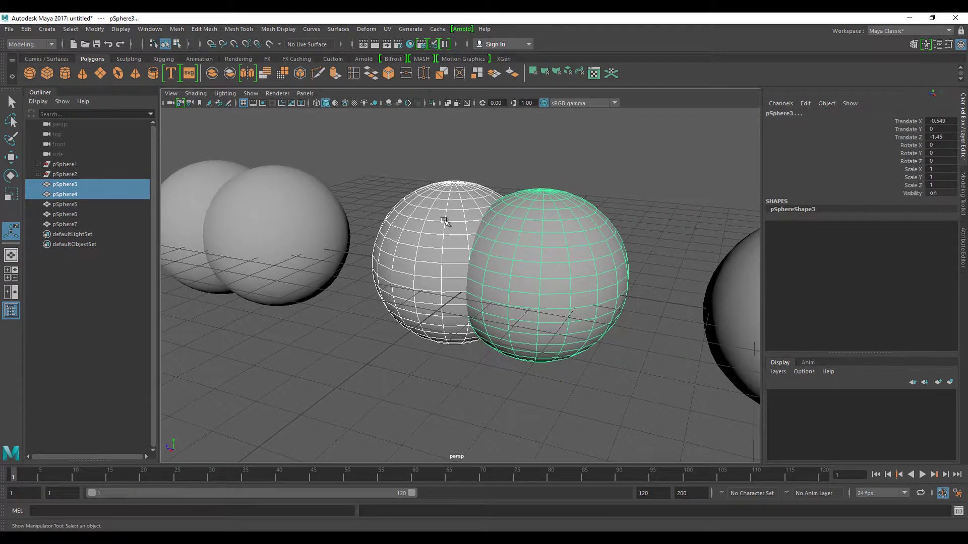
Step: Reselect the middle pair right-first, frame them, apply Boolean Difference, then undo it
left_click(394, 147)
left_click(562, 264)
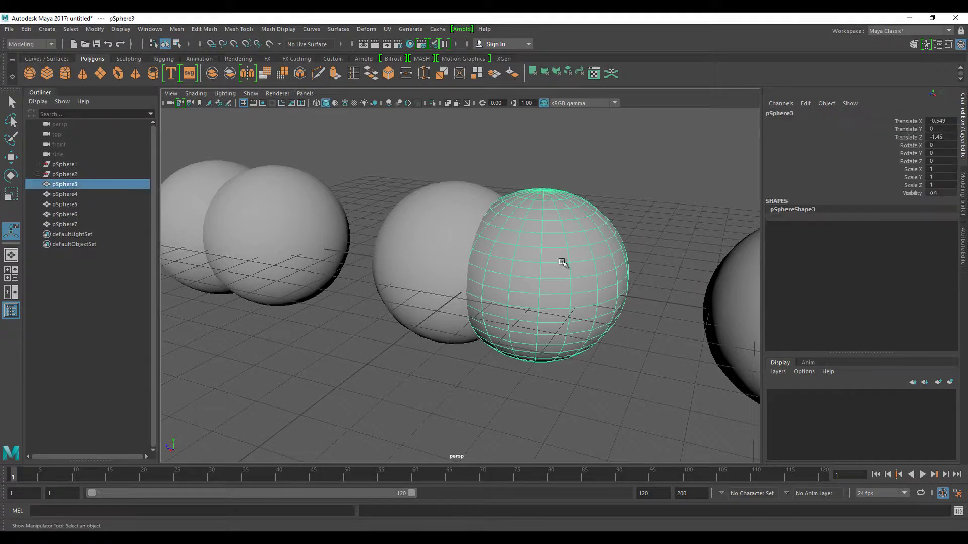
left_click(421, 238, "shift")
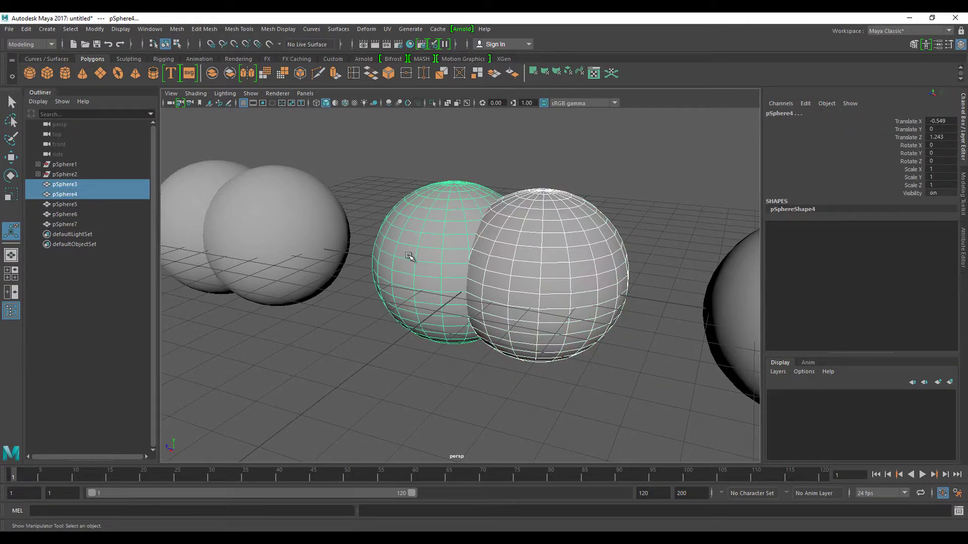
key("f")
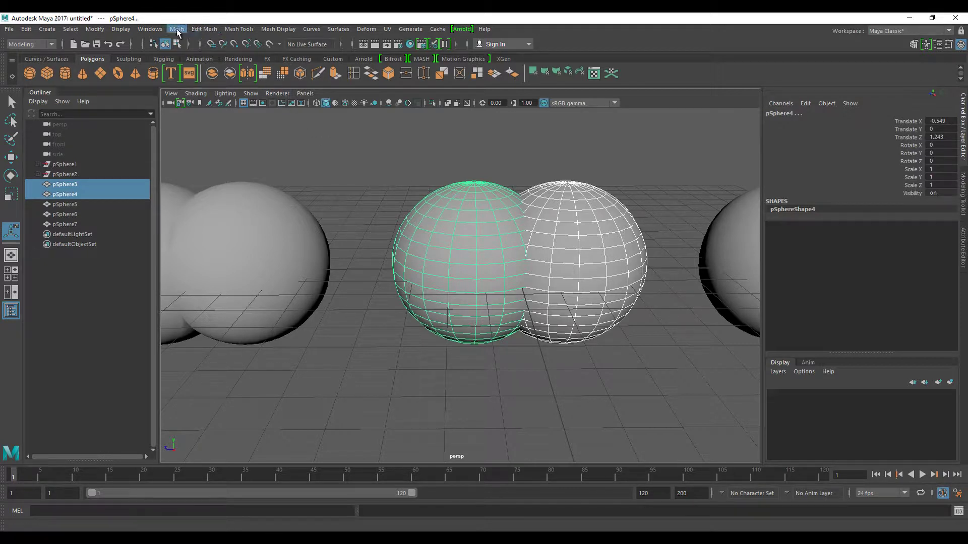
left_click(176, 29)
mouse_move(198, 54)
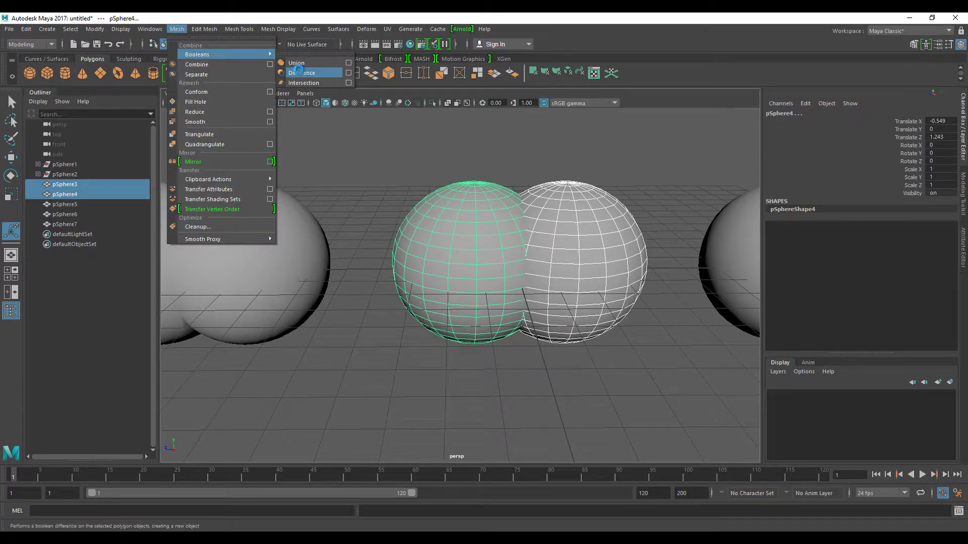
left_click(301, 73)
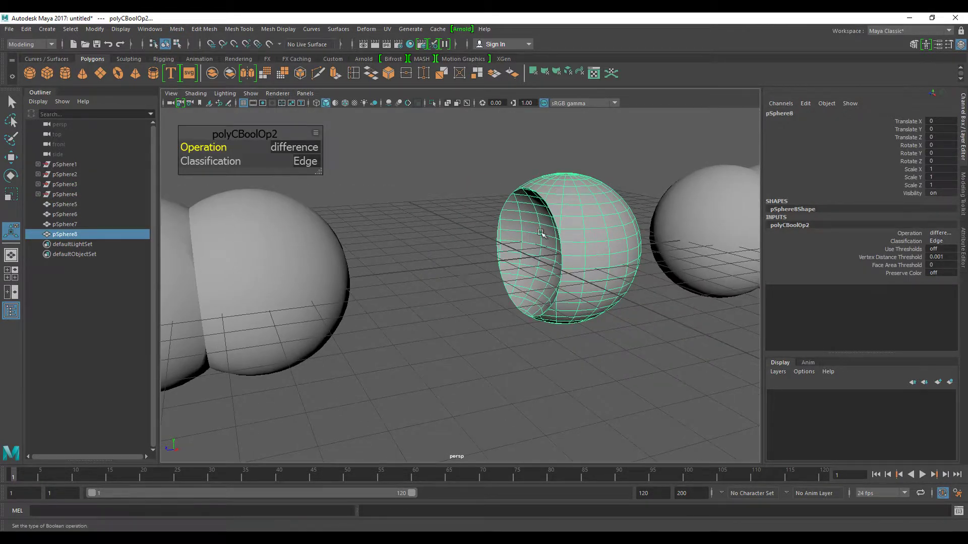
key("ctrl+z")
Step: Reselect the middle spheres with the left sphere first and the right sphere second
mouse_move(512, 382)
left_mouse_down("alt")
mouse_move(438, 373)
mouse_move(525, 378)
mouse_move(487, 369)
left_mouse_up("alt")
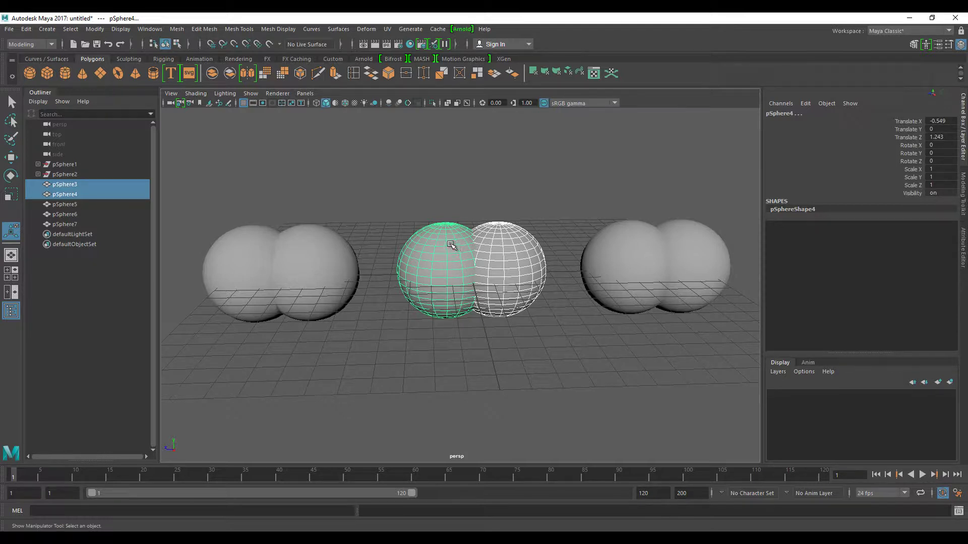
left_click(442, 259)
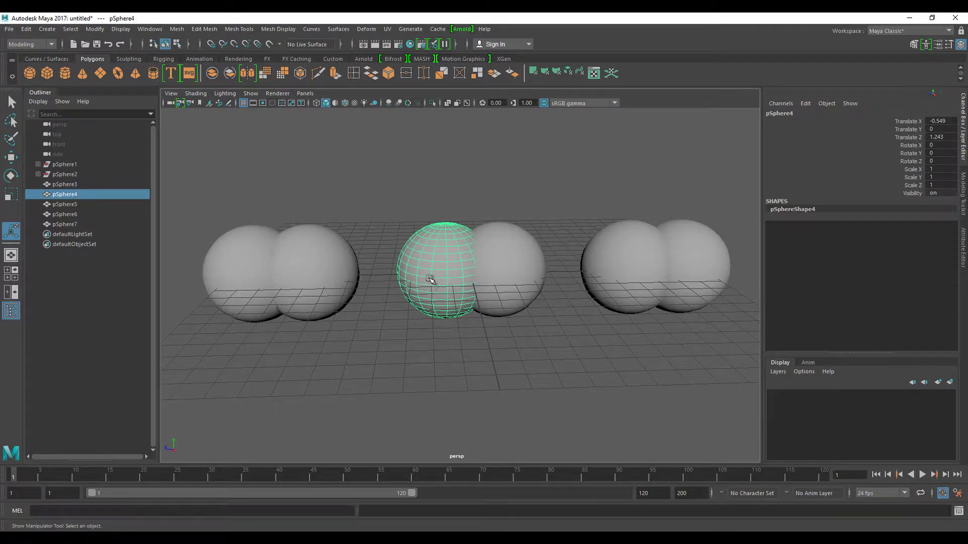
left_click(500, 240, "shift")
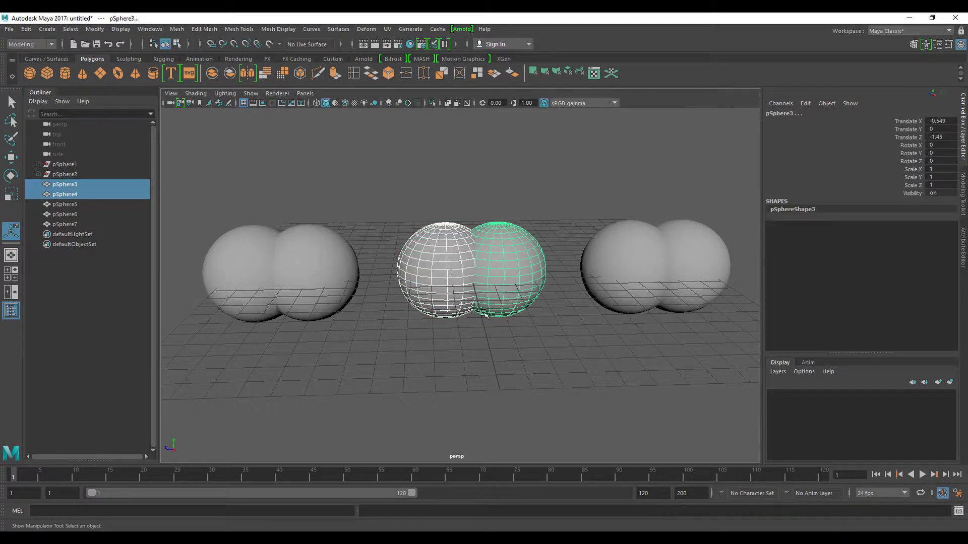
left_click(483, 313)
left_click(492, 246)
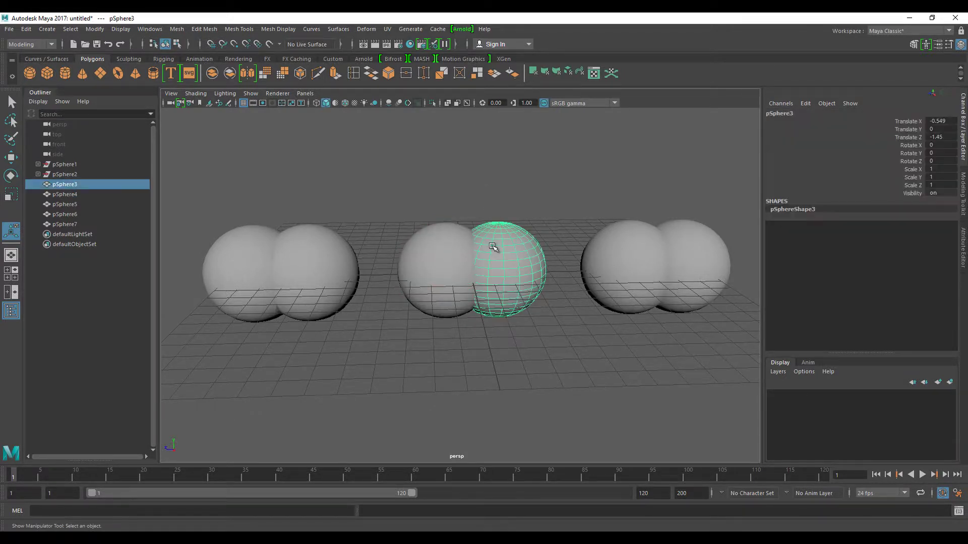
left_click(503, 175)
left_click(503, 266)
left_click(432, 247, "shift")
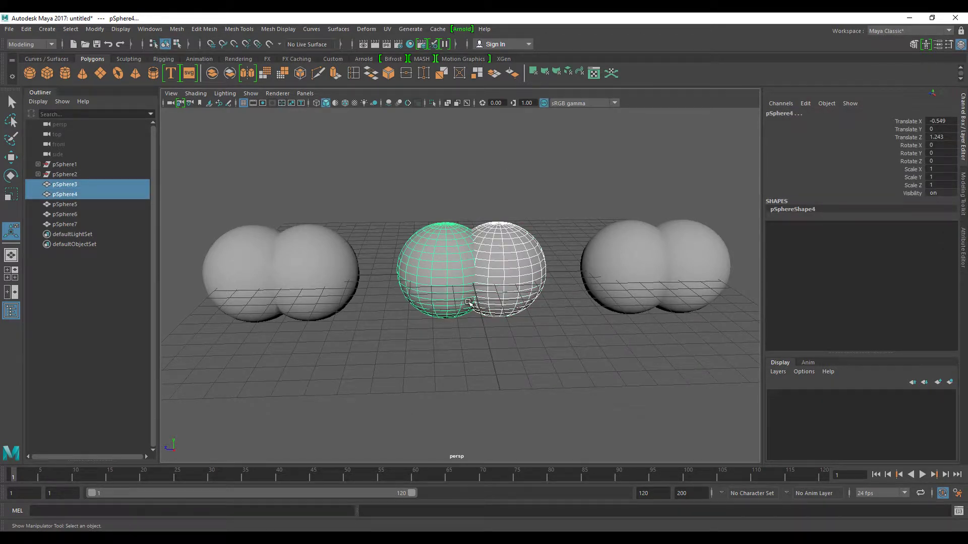
left_click(468, 333)
left_click(447, 265)
left_click(502, 245, "shift")
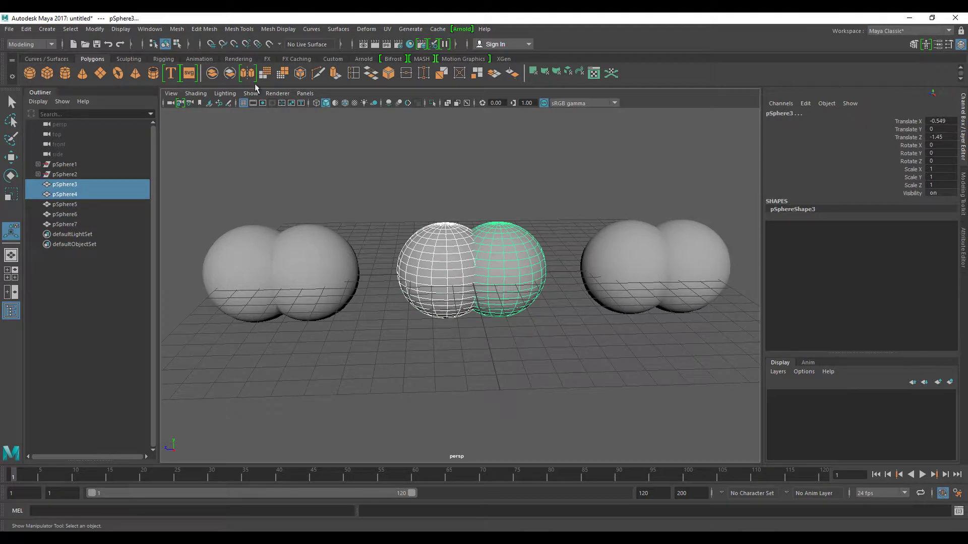
Step: Apply Boolean Difference, subtracting the right middle sphere from the left to make pSphere8
left_click(177, 29)
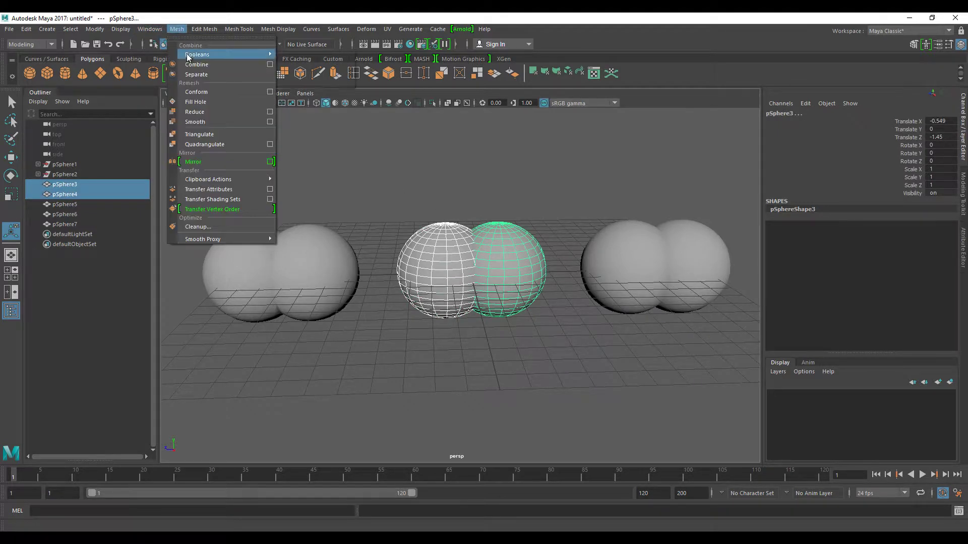
mouse_move(198, 54)
left_click(297, 64)
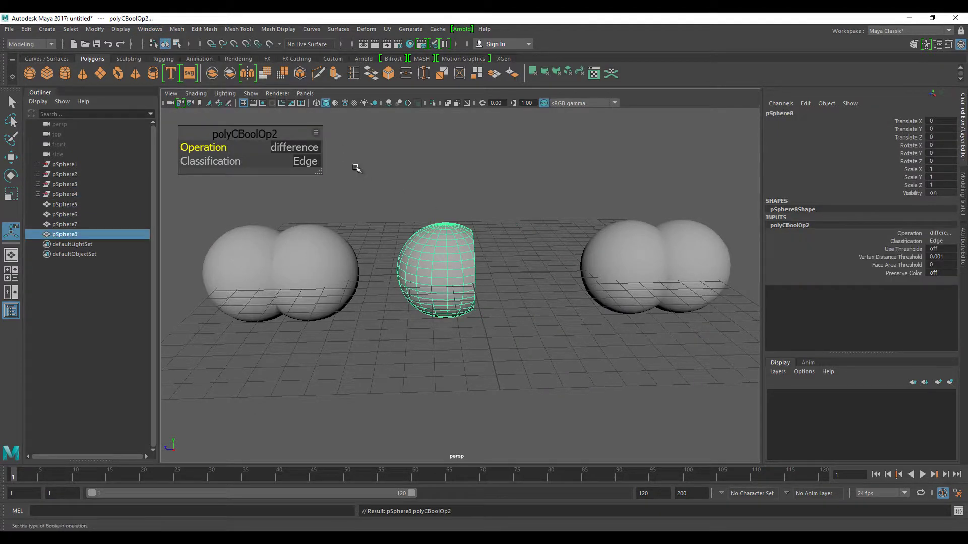
left_click(356, 168)
left_click_drag(447, 259, 404, 259, "alt")
left_click(356, 244)
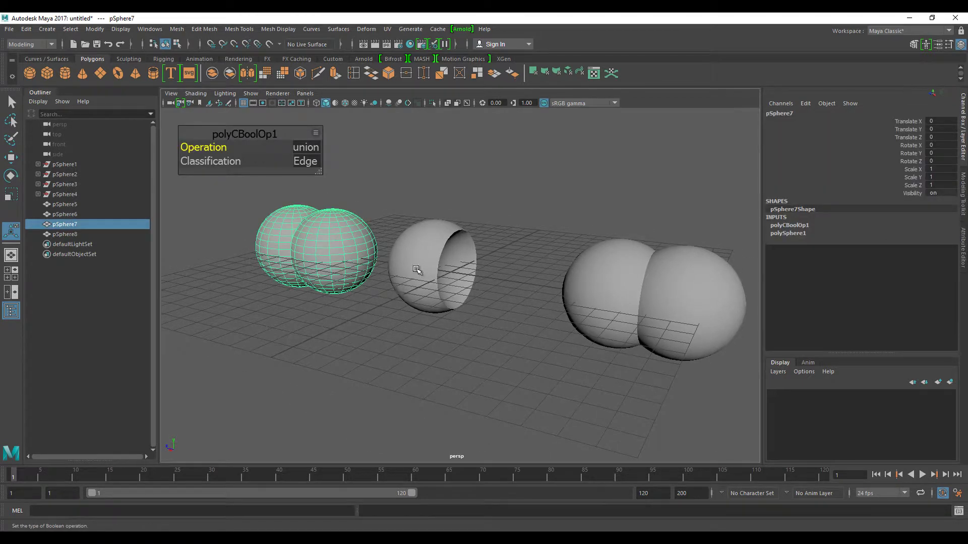
Step: Select the right sphere pair and apply Boolean Intersection to get the lens shape
left_click(416, 270)
mouse_move(615, 389)
left_mouse_down("alt")
mouse_move(553, 367)
mouse_move(527, 234)
mouse_move(605, 321)
left_mouse_up("alt")
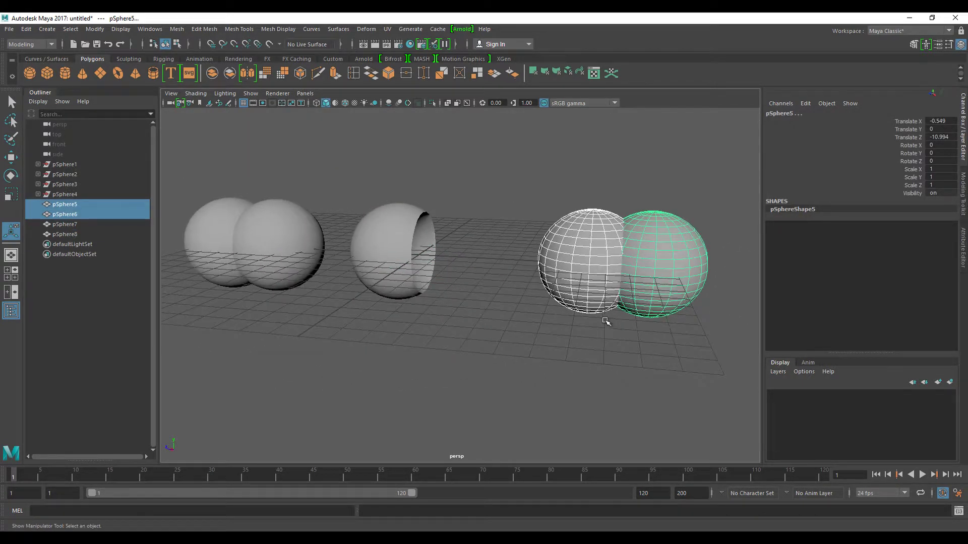
left_click(542, 222)
left_click(555, 235)
left_click(640, 240, "shift")
left_click(177, 29)
mouse_move(219, 54)
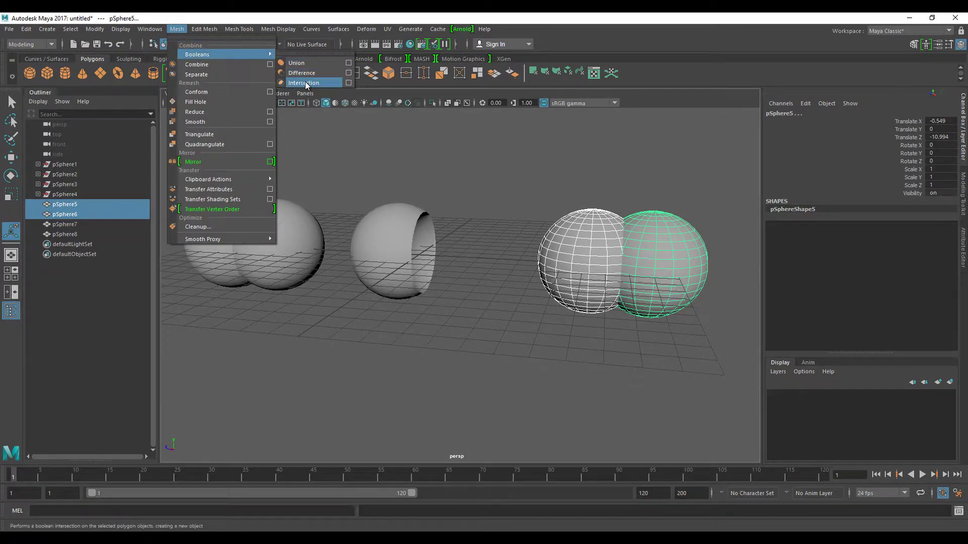
left_click(305, 82)
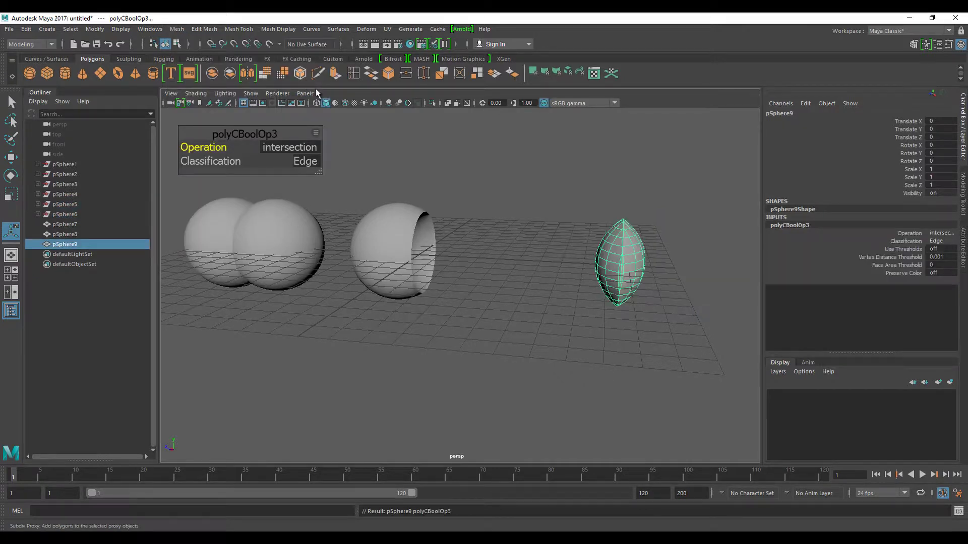
Step: Move the lens-shaped pSphere9 forward along Z to 4.138
mouse_move(513, 240)
left_mouse_down("alt")
mouse_move(493, 245)
mouse_move(524, 246)
left_mouse_up("alt")
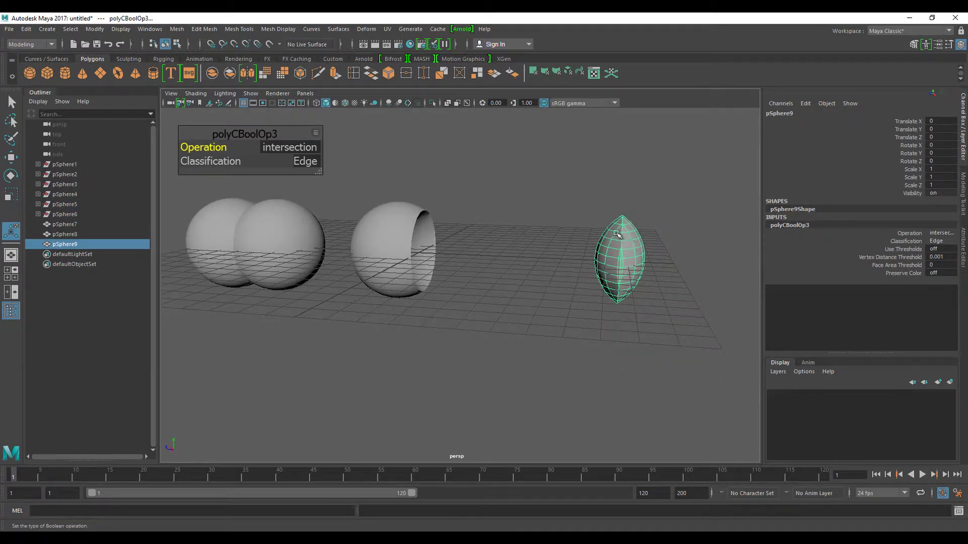
left_click(662, 287)
left_click(625, 264)
key("w")
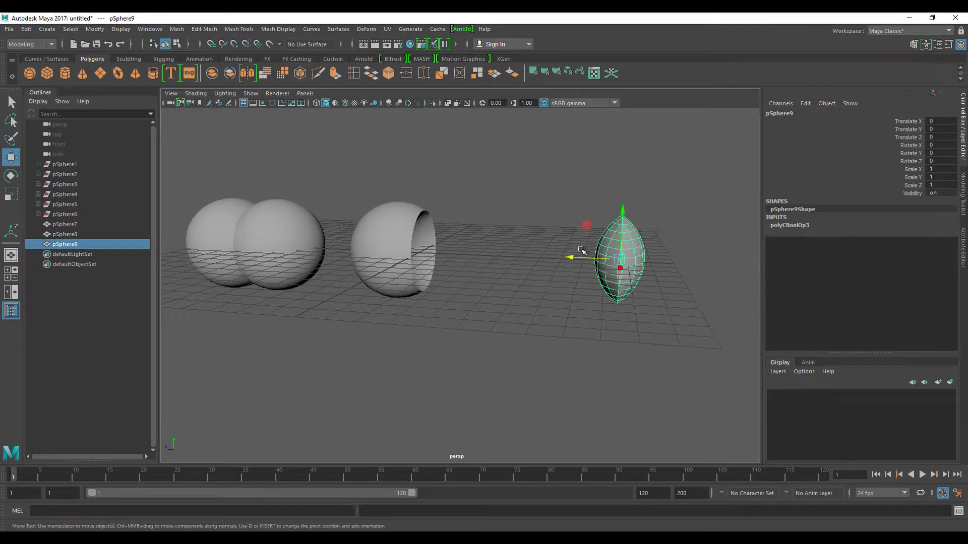
mouse_move(582, 258)
left_mouse_down()
mouse_move(471, 302)
mouse_move(611, 350)
mouse_move(540, 363)
left_mouse_up()
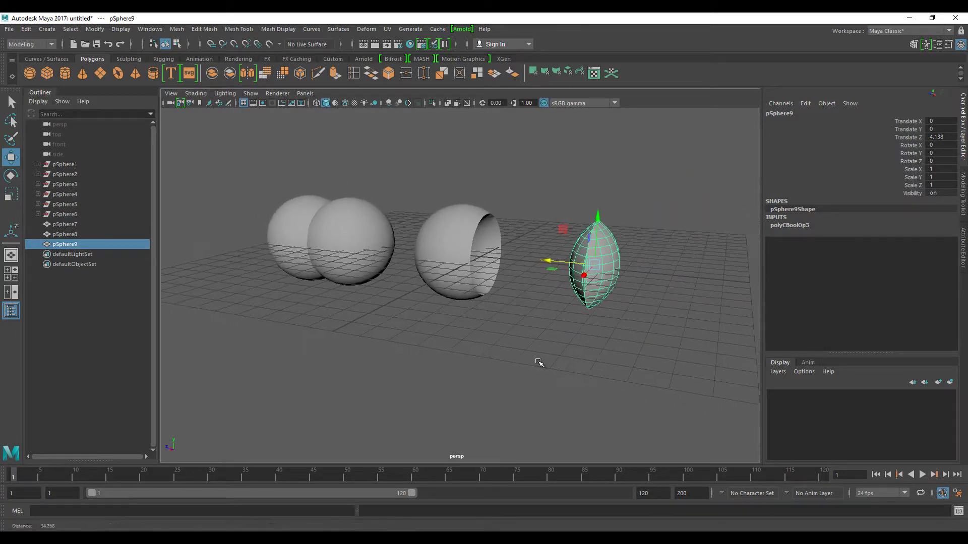
left_click(539, 362)
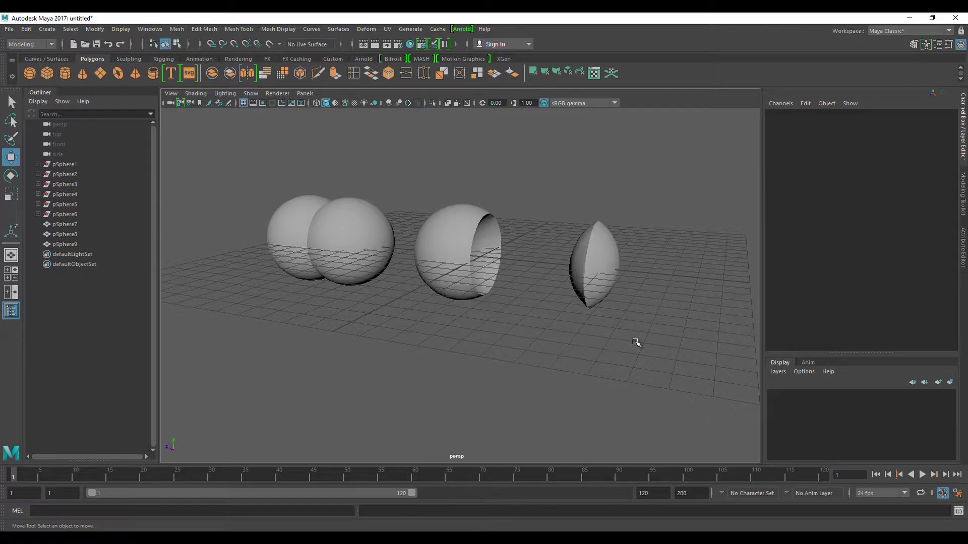
Step: Move the Difference shortcut to the top of the Polygons shelf
left_click_drag(636, 342, 639, 344, "alt")
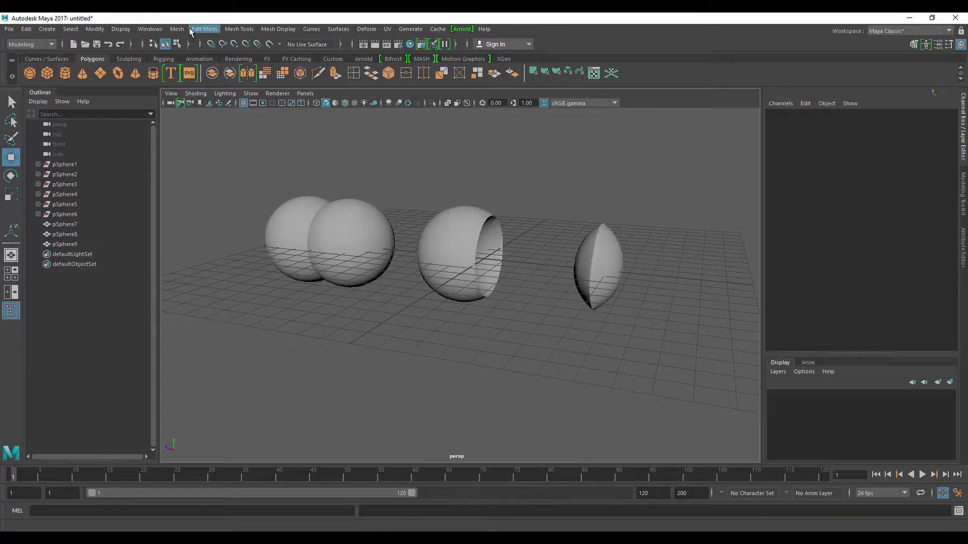
left_click(179, 29)
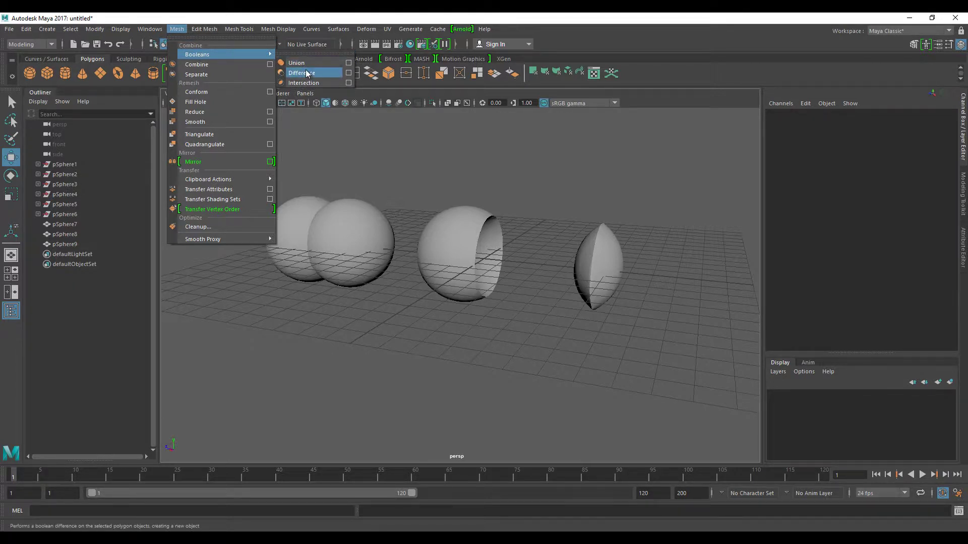
left_click(627, 127)
right_click(630, 73)
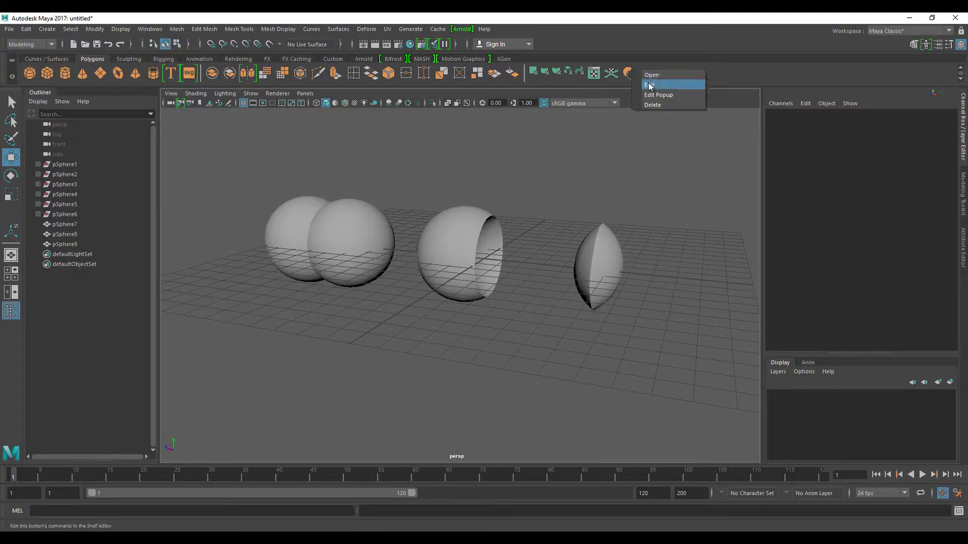
left_click(649, 85)
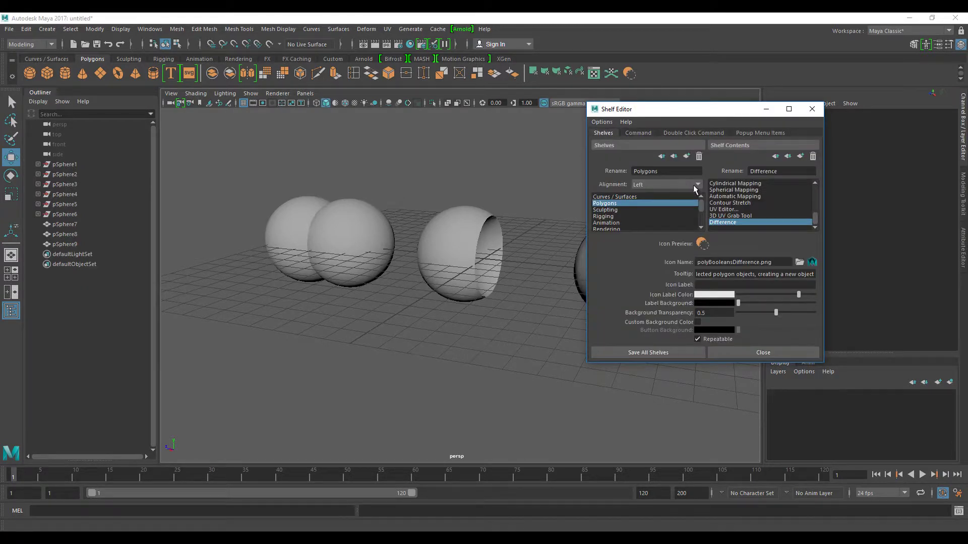
left_click(775, 156)
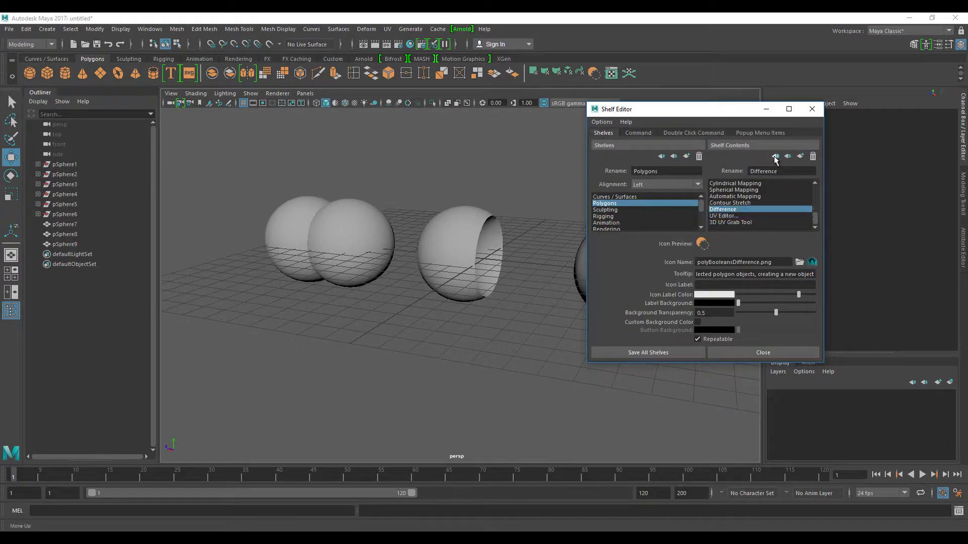
left_click(775, 156)
left_click(775, 157)
left_click(775, 156)
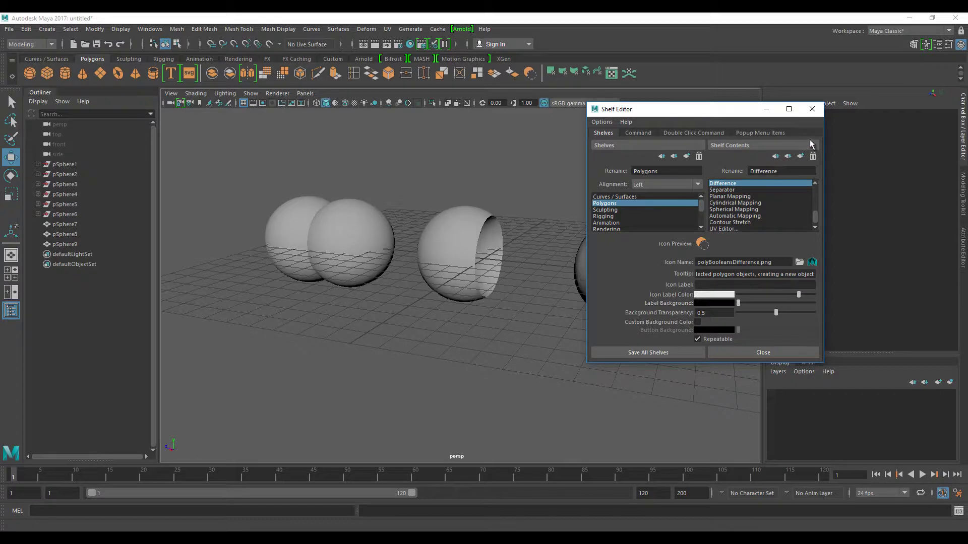
Step: Close the shelf editor and delete the leftover spheres pSphere7–pSphere9
left_click(816, 111)
left_click_drag(314, 171, 777, 359)
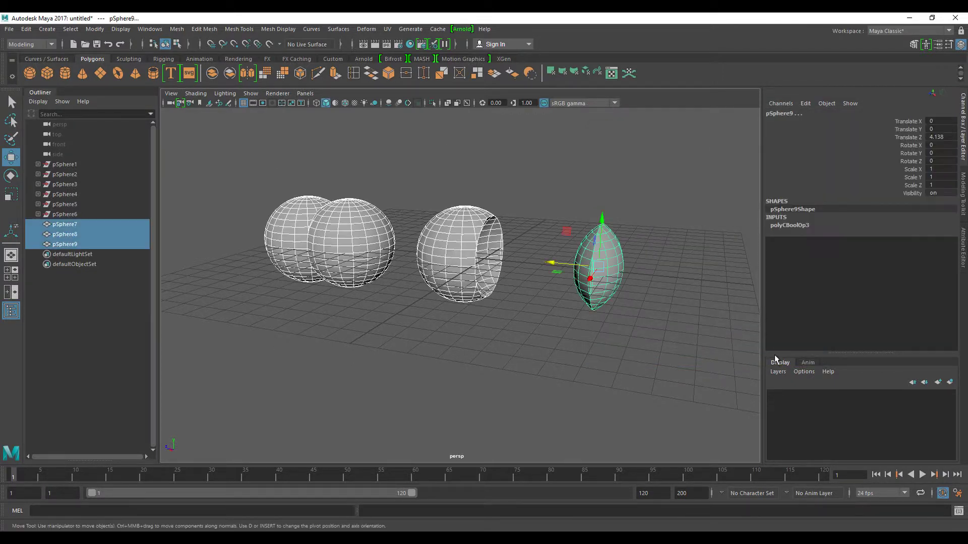
key("Delete")
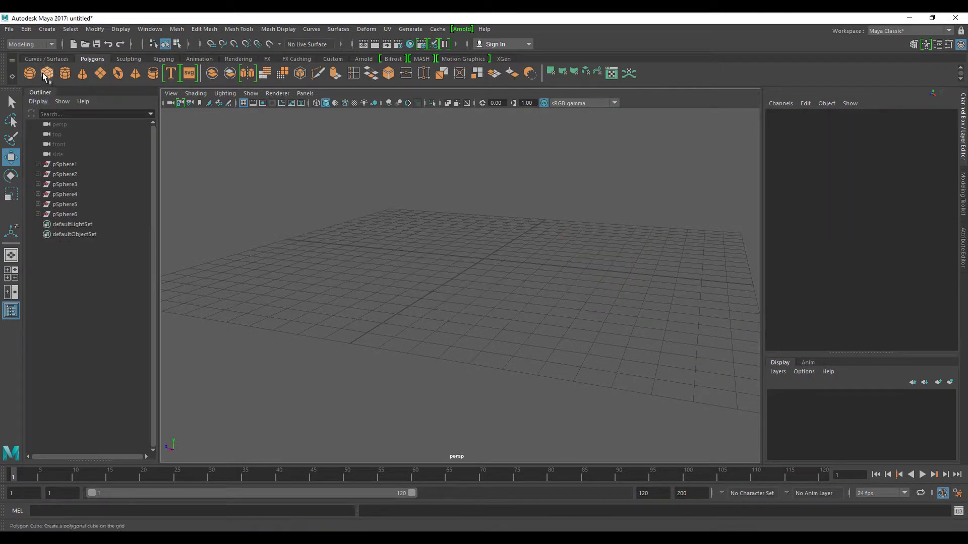
Step: Draw a polygon box pCube1 on the grid with a sphere beside it
left_click(47, 72)
mouse_move(398, 252)
left_mouse_down()
mouse_move(442, 346)
mouse_move(433, 126)
left_mouse_up()
left_click(29, 73)
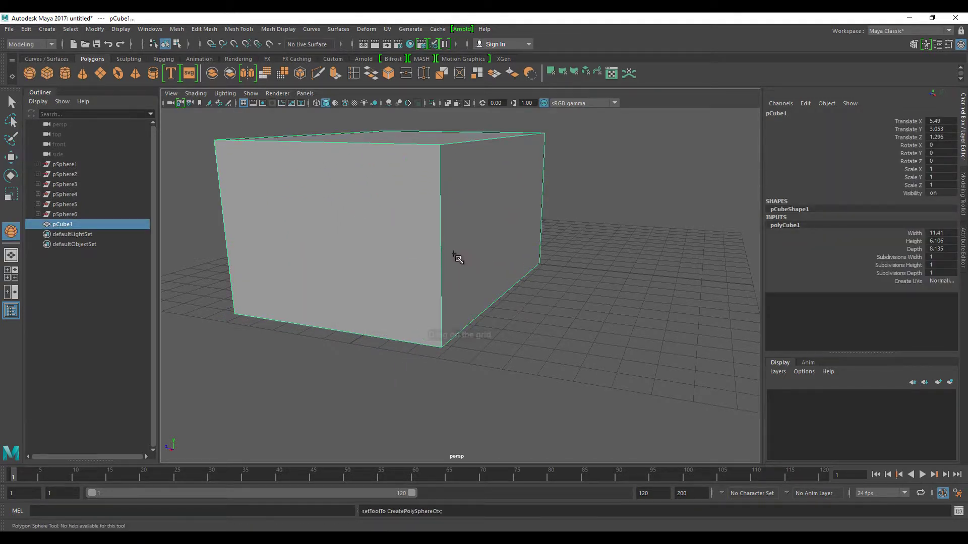
mouse_move(514, 316)
left_mouse_down()
mouse_move(590, 385)
mouse_move(637, 373)
mouse_move(604, 388)
mouse_move(546, 361)
mouse_move(575, 361)
mouse_move(544, 367)
mouse_move(531, 316)
left_mouse_up()
Step: Select the box, then the sphere, and apply Boolean Difference to carve the sphere out
left_click(473, 289)
left_click(531, 315, "shift")
left_click_drag(594, 357, 612, 373, "alt")
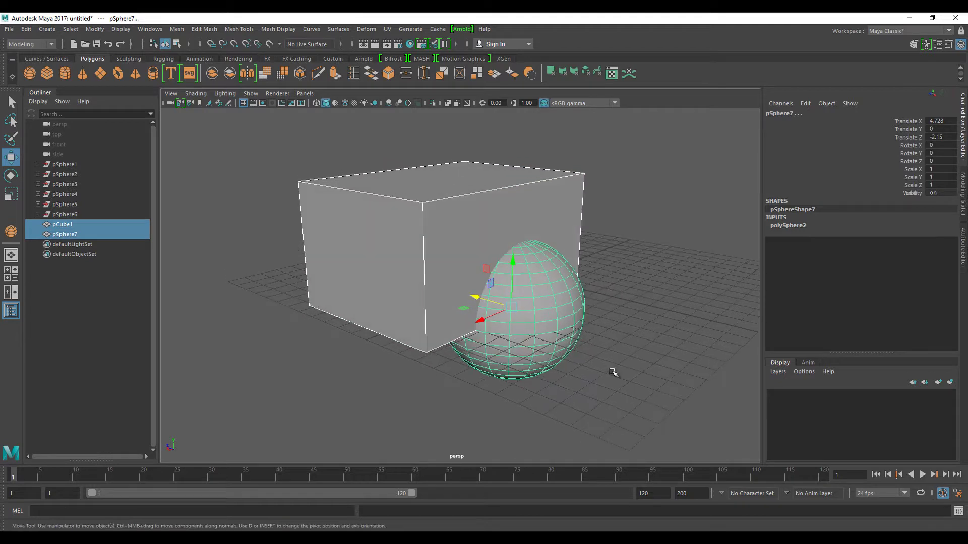
left_click(530, 73)
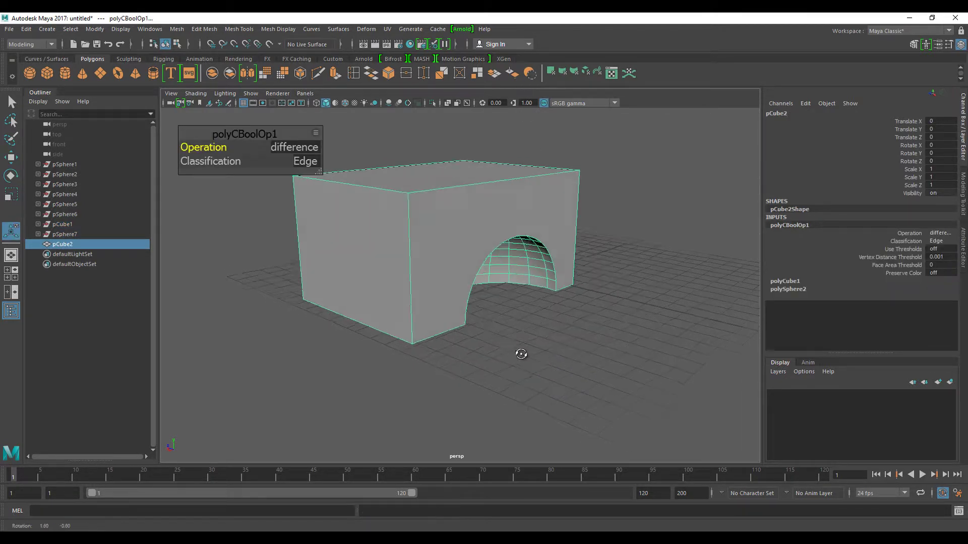
Step: Switch the polyCBoolOp1 operation to union, then intersection, then back to difference
left_click_drag(522, 353, 529, 266, "alt")
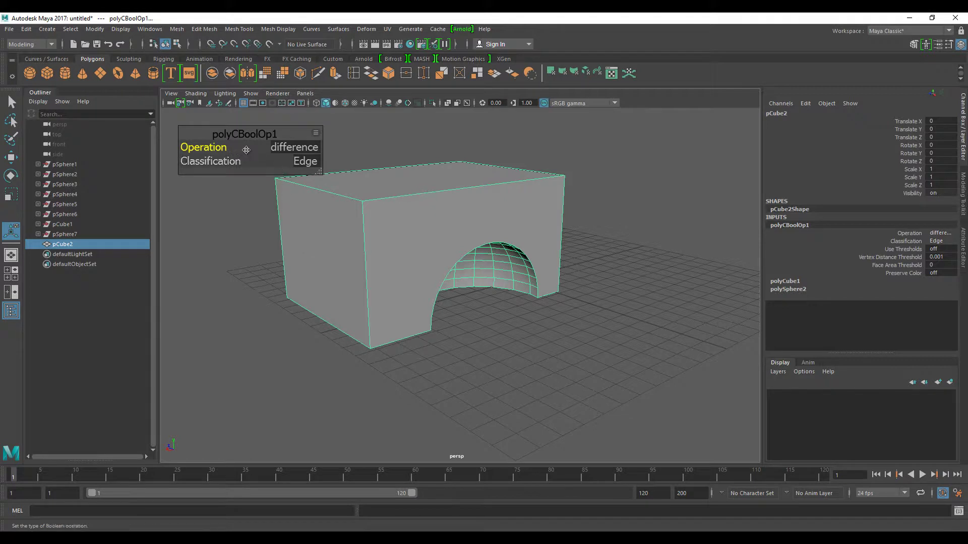
left_click(282, 147)
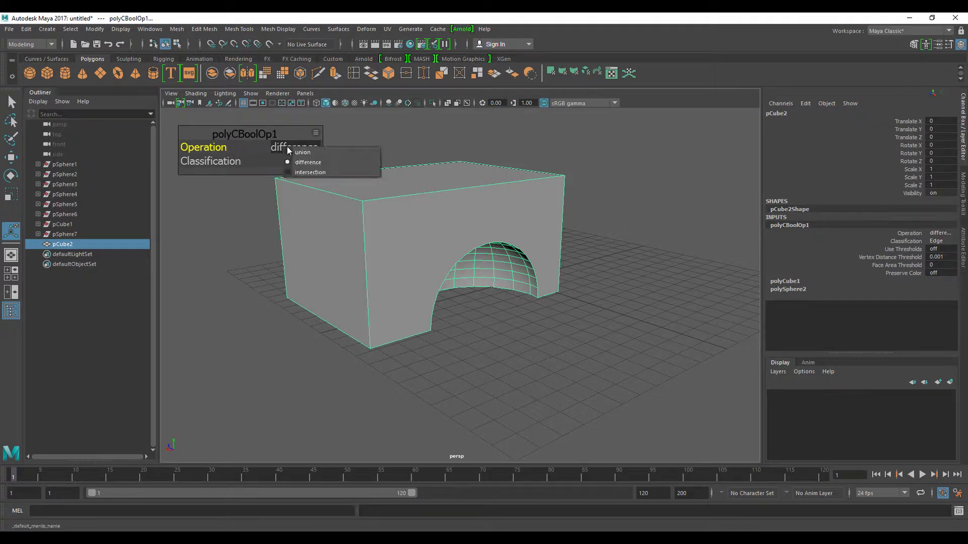
left_click(300, 151)
left_click(300, 151)
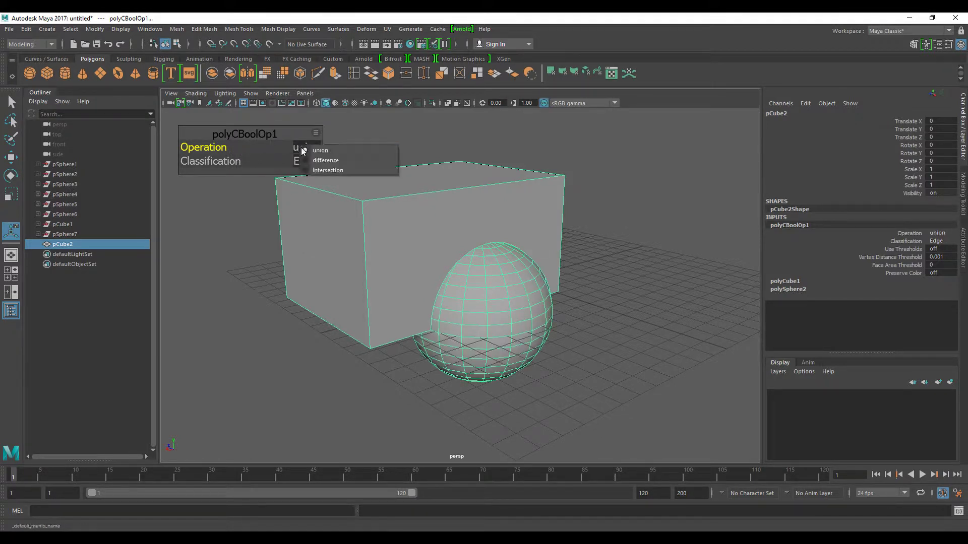
left_click(313, 168)
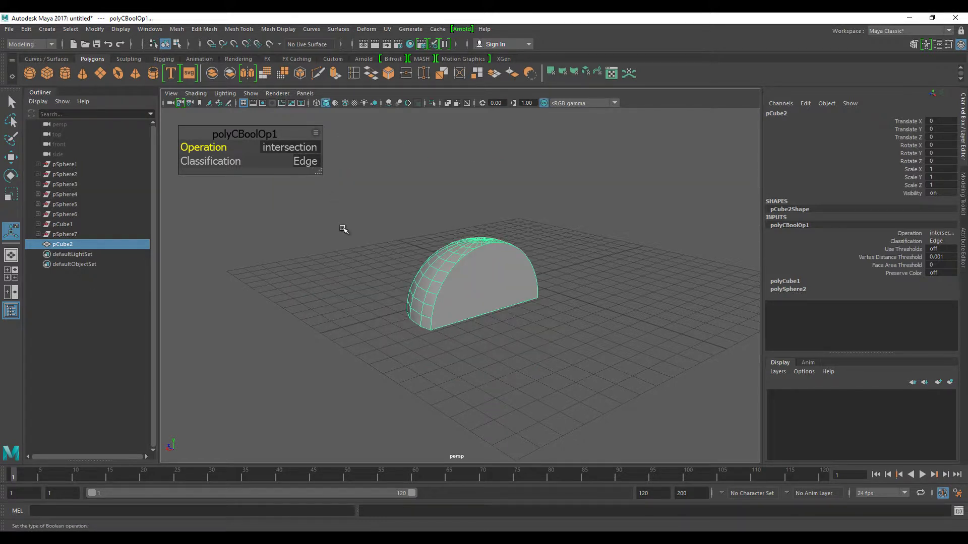
mouse_move(342, 251)
left_mouse_down("alt")
mouse_move(346, 272)
mouse_move(371, 264)
mouse_move(351, 280)
left_mouse_up("alt")
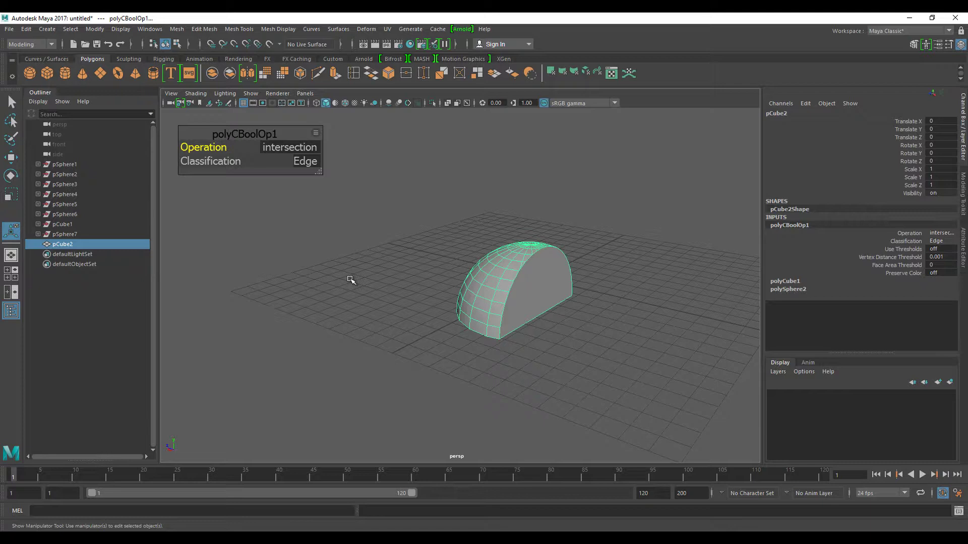
left_click(267, 147)
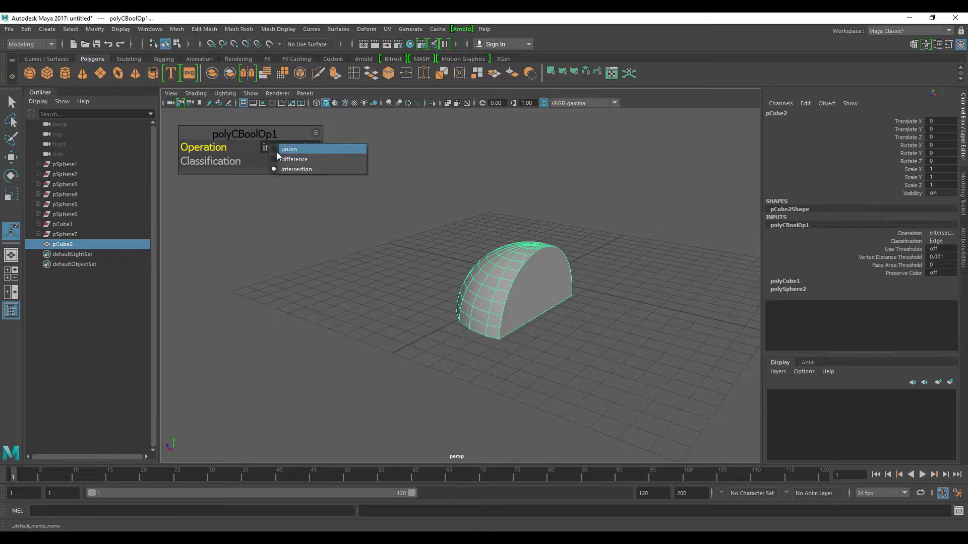
left_click(277, 156)
Step: Select the carved result pCube2 and delete it
left_click(312, 298)
mouse_move(296, 330)
left_mouse_down("alt")
mouse_move(237, 346)
mouse_move(281, 335)
mouse_move(278, 342)
mouse_move(313, 345)
left_mouse_up("alt")
scroll(254, 343, "down", 2)
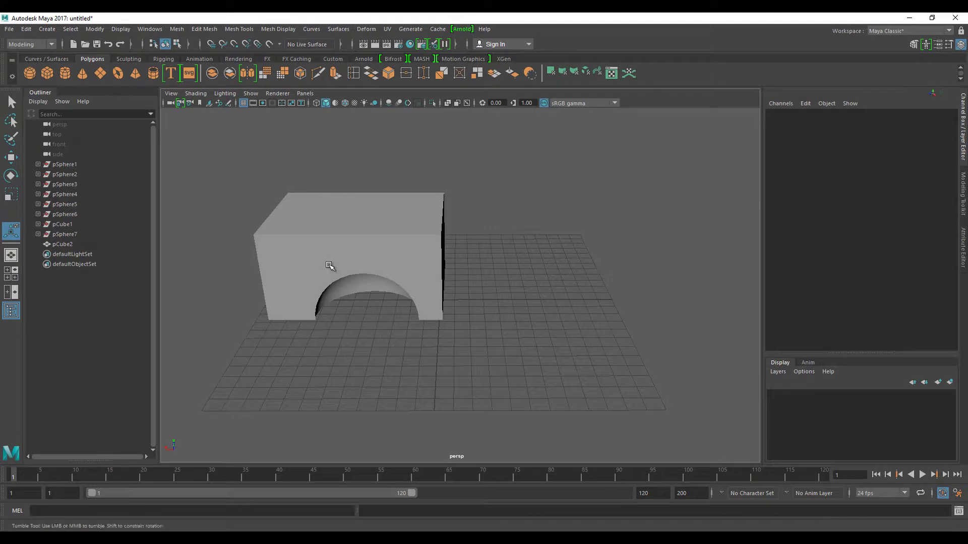
left_click(352, 271)
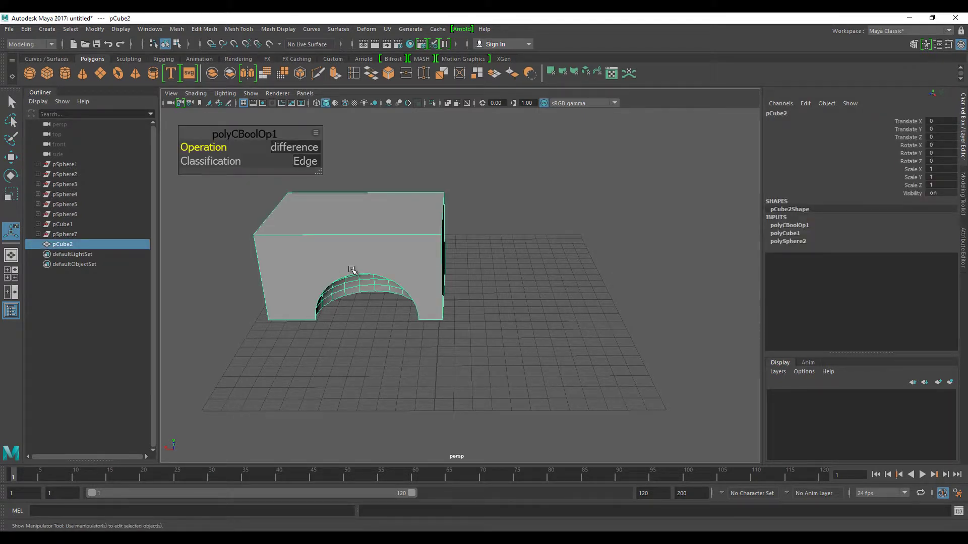
key("Delete")
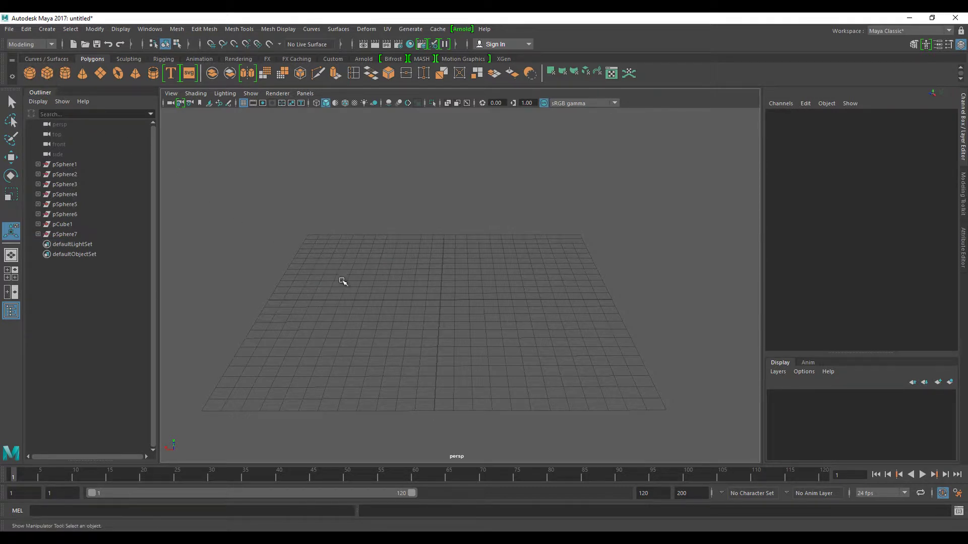
Step: Draw a new box and a sphere, placing the sphere on the box's top edge
mouse_move(391, 294)
left_mouse_down()
mouse_move(544, 346)
mouse_move(518, 211)
left_mouse_up()
left_click(30, 73)
mouse_move(331, 308)
left_mouse_down()
mouse_move(346, 330)
mouse_move(333, 306)
mouse_move(356, 263)
left_mouse_up()
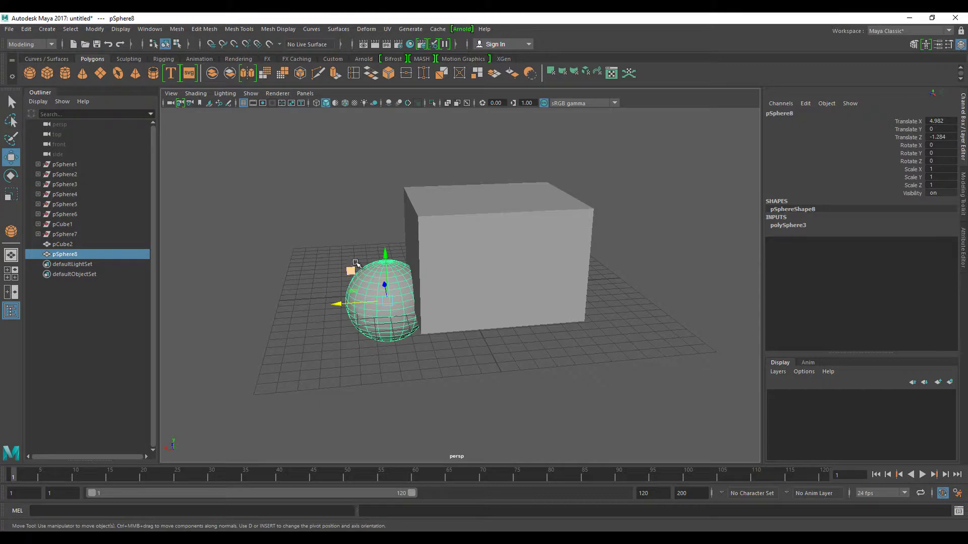
mouse_move(356, 263)
middle_mouse_down()
mouse_move(387, 173)
mouse_move(391, 283)
middle_mouse_up()
Step: Duplicate the sphere into pSphere9–pSphere11, placing the copies around the box's edges
key("ctrl+d")
key("shift+d")
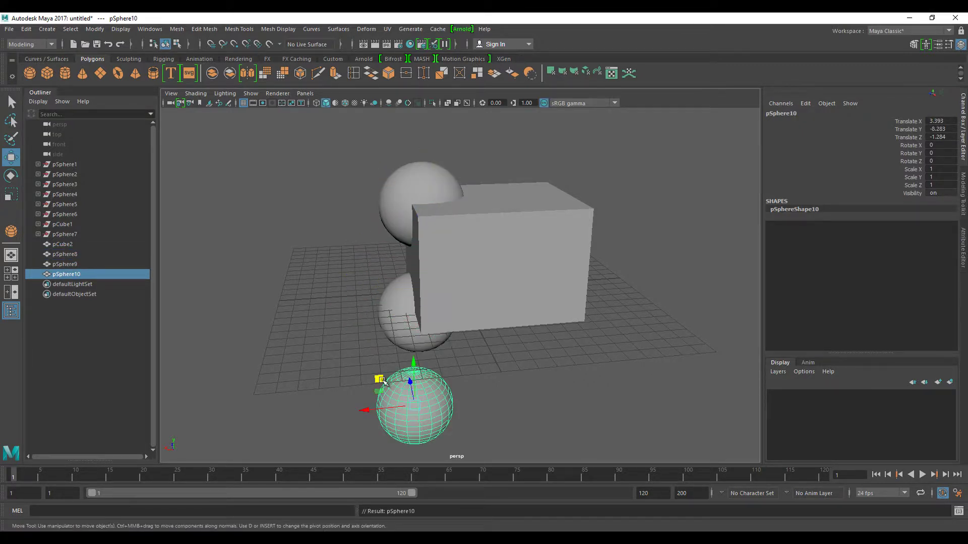
mouse_move(383, 382)
left_mouse_down()
mouse_move(486, 231)
mouse_move(501, 173)
left_mouse_up()
key("shift+d")
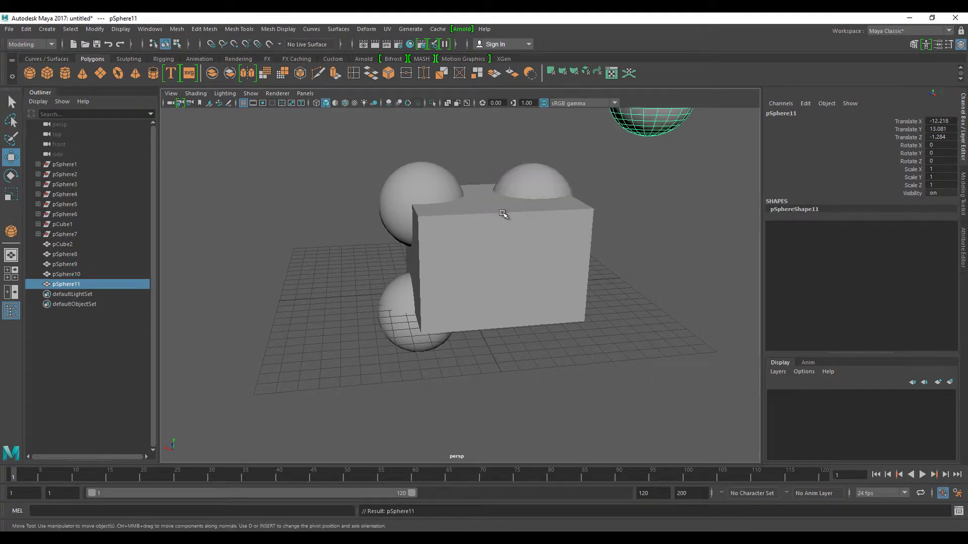
scroll(623, 221, "down", 3)
left_click_drag(552, 136, 493, 267)
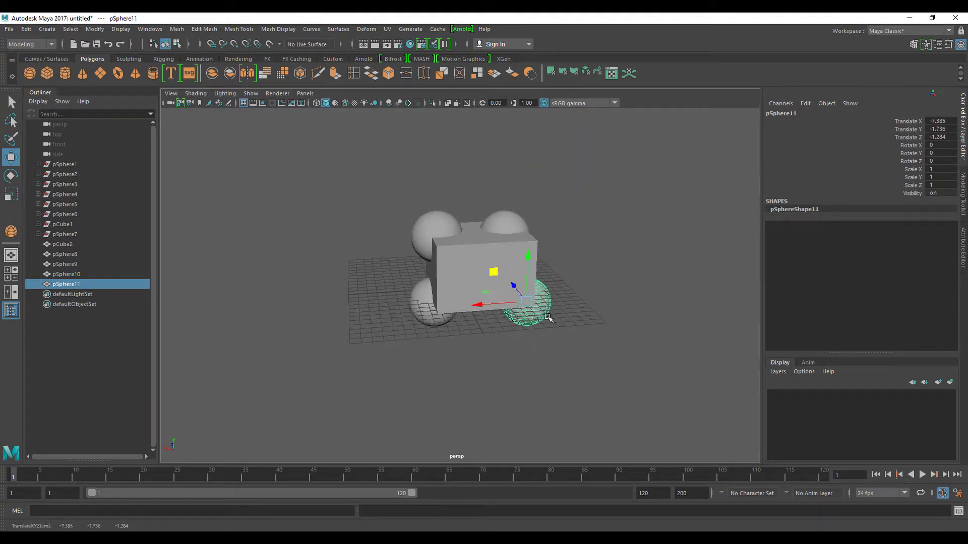
left_click_drag(595, 359, 513, 355, "alt")
mouse_move(465, 292)
left_mouse_down()
mouse_move(428, 267)
mouse_move(479, 336)
mouse_move(522, 371)
mouse_move(529, 256)
left_mouse_up()
Step: Subtract pSphere11 from box pCube2 with Boolean Difference
left_click(447, 273)
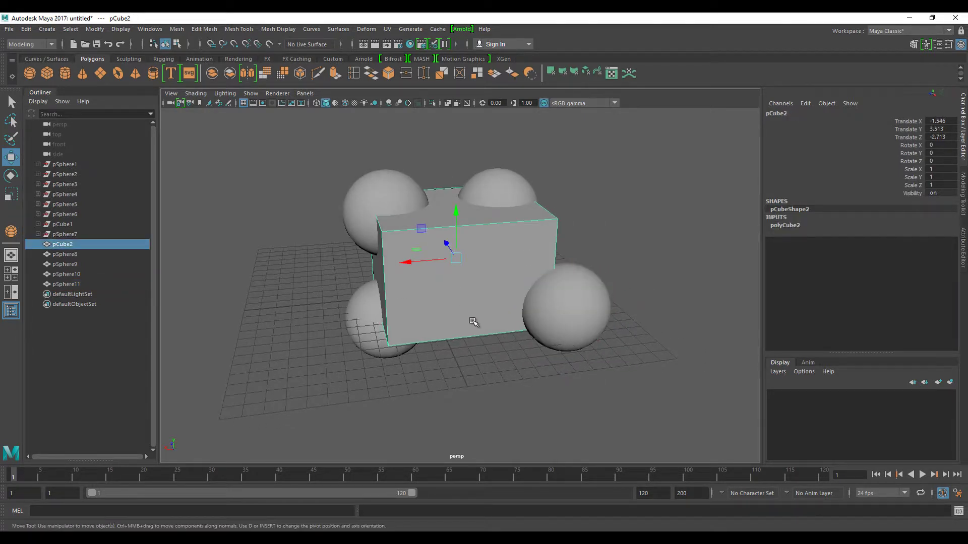
left_click(588, 298, "shift")
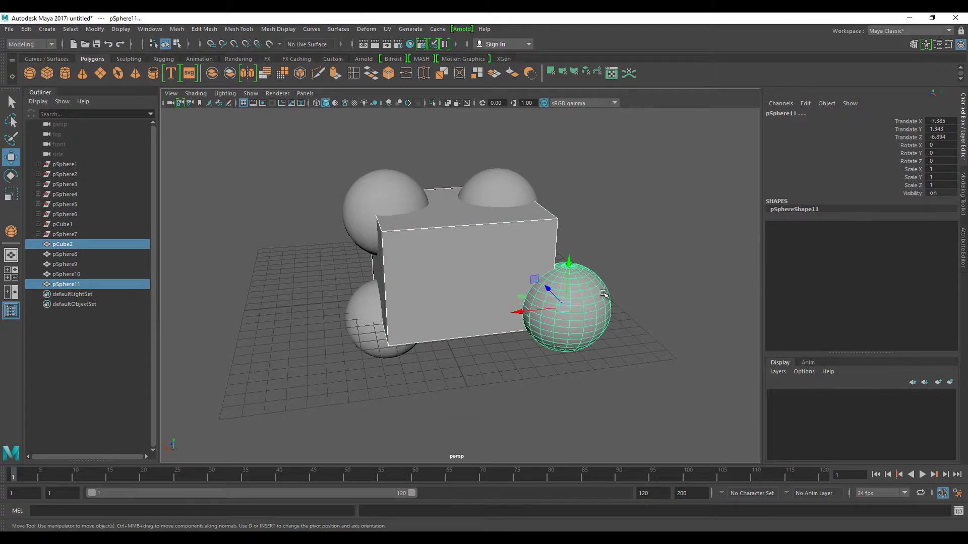
left_click(530, 73)
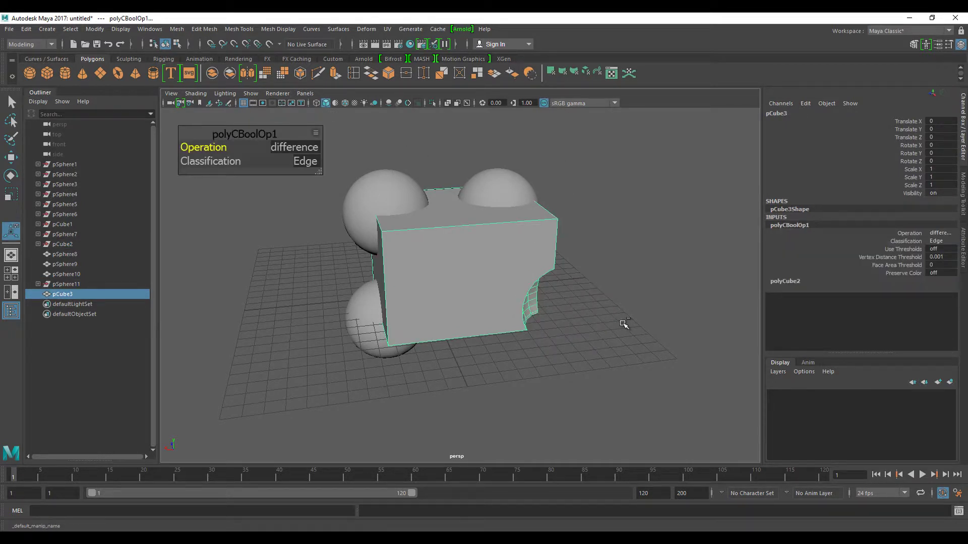
Step: Undo the single cut, then subtract all four spheres from pCube2 with Boolean Difference
key("ctrl+z")
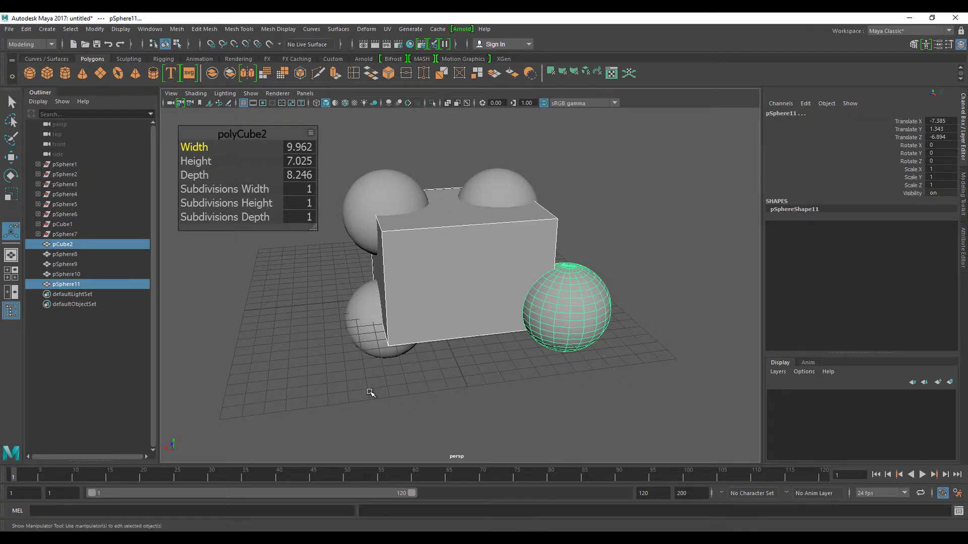
left_click(370, 393)
left_click(369, 333)
left_click(471, 276)
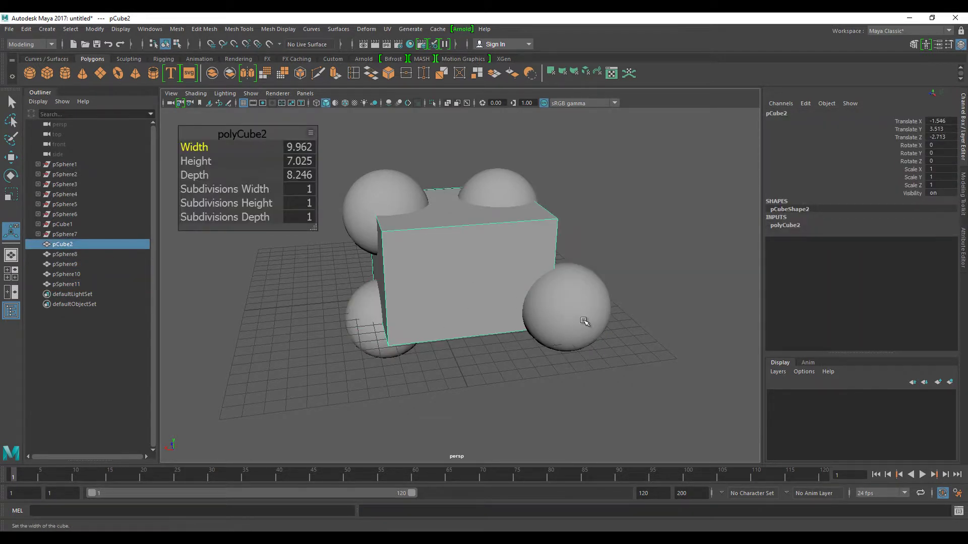
left_click(582, 321, "shift")
left_click(499, 189, "shift")
left_click(385, 195, "shift")
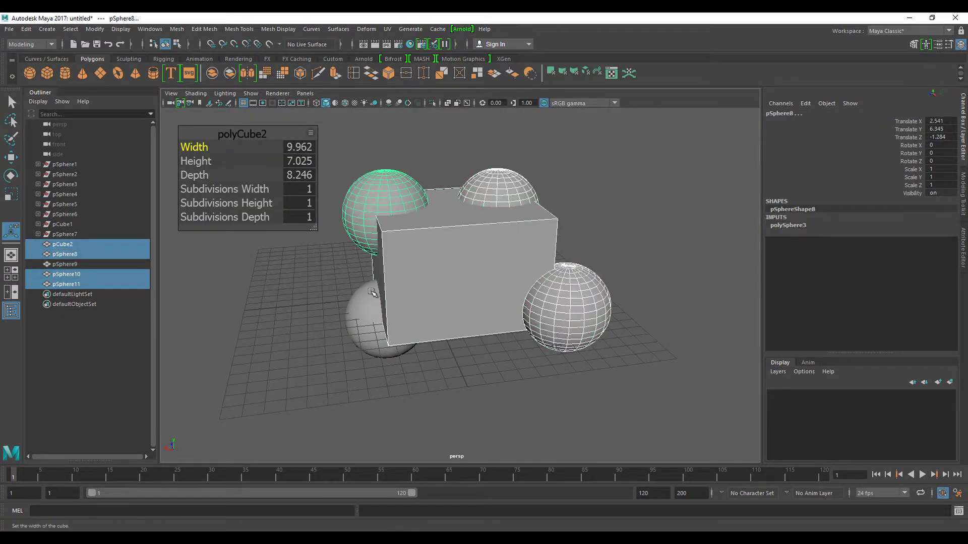
left_click(373, 303, "shift")
left_click_drag(366, 375, 391, 370, "alt")
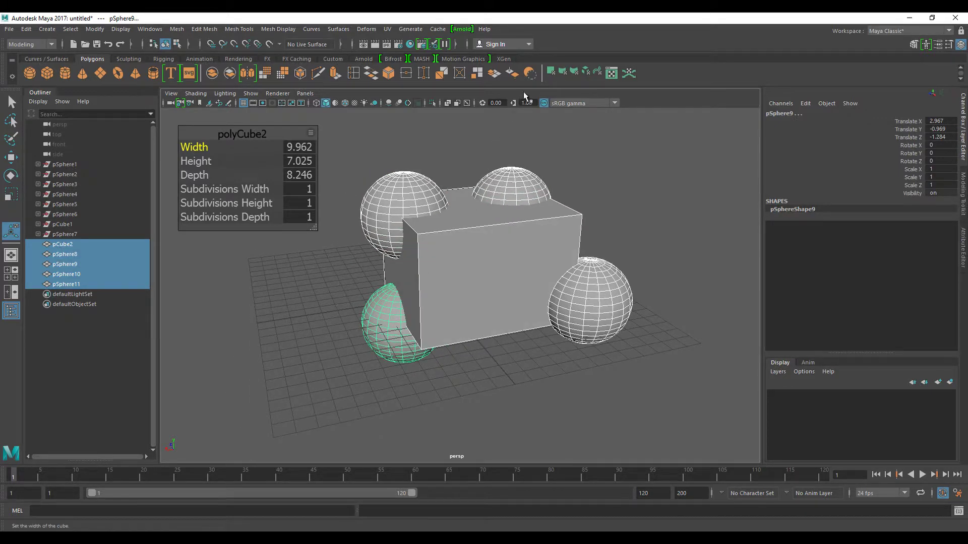
left_click(530, 73)
Step: Orbit and zoom around the carved box to inspect the spherical cavities
mouse_move(514, 259)
left_mouse_down("alt")
mouse_move(559, 244)
mouse_move(520, 198)
mouse_move(501, 238)
mouse_move(453, 275)
mouse_move(483, 312)
mouse_move(511, 318)
left_mouse_up("alt")
scroll(511, 318, "up", 2)
scroll(563, 267, "up", 3)
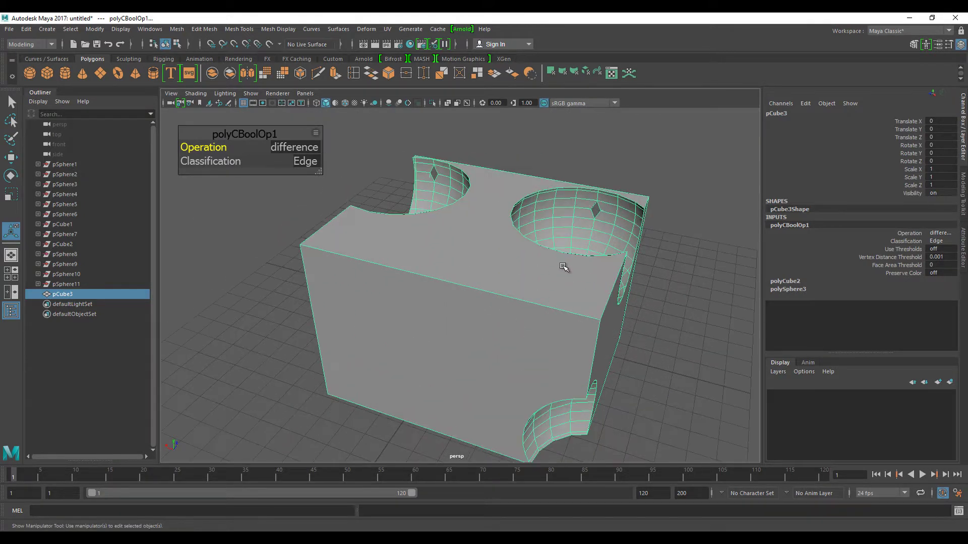
mouse_move(459, 271)
left_mouse_down("alt")
mouse_move(588, 268)
mouse_move(501, 318)
mouse_move(419, 225)
left_mouse_up("alt")
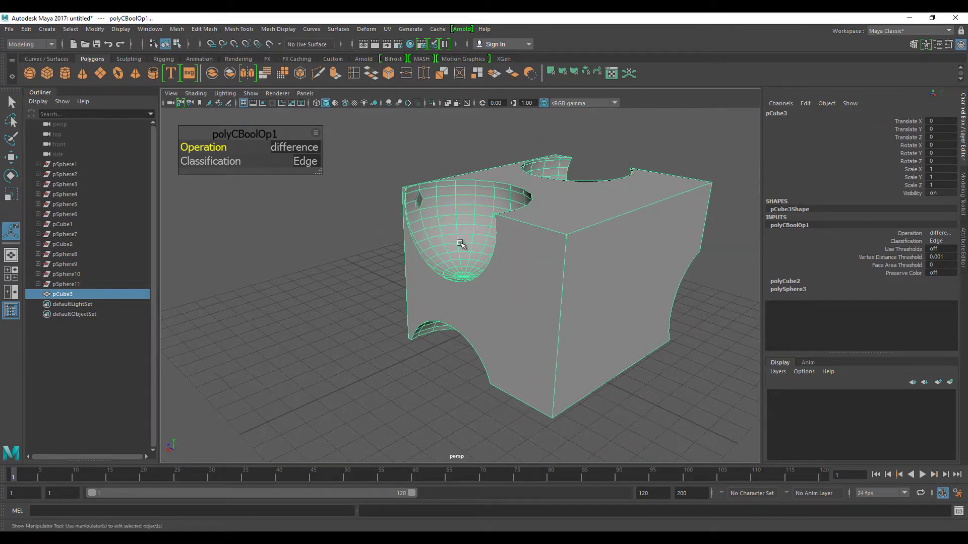
mouse_move(534, 196)
left_mouse_down("alt")
mouse_move(447, 212)
mouse_move(310, 208)
mouse_move(493, 212)
left_mouse_up("alt")
left_click(489, 217)
Step: Undo the Boolean and move the top sphere back along Z to -1.662
key("ctrl+z")
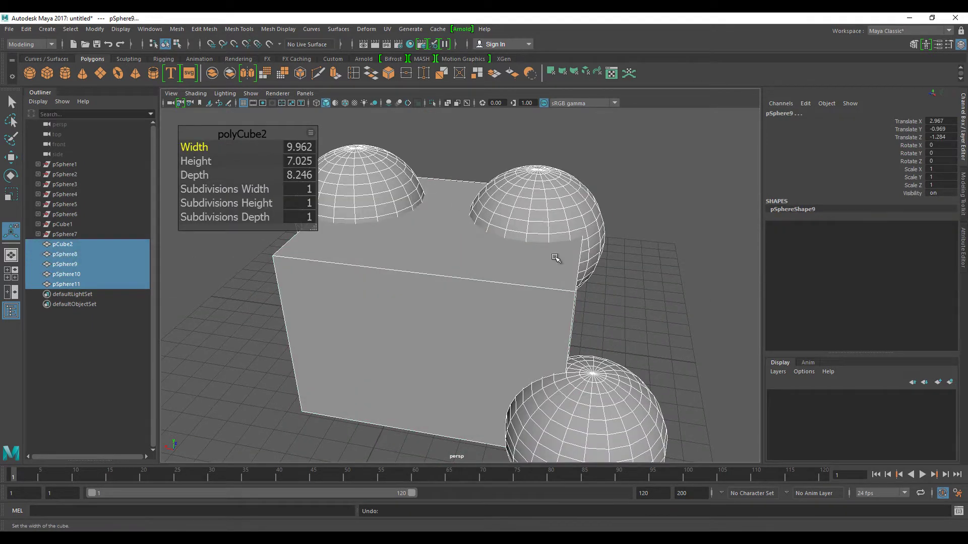
mouse_move(557, 262)
left_mouse_down("alt")
mouse_move(443, 264)
mouse_move(605, 295)
left_mouse_up("alt")
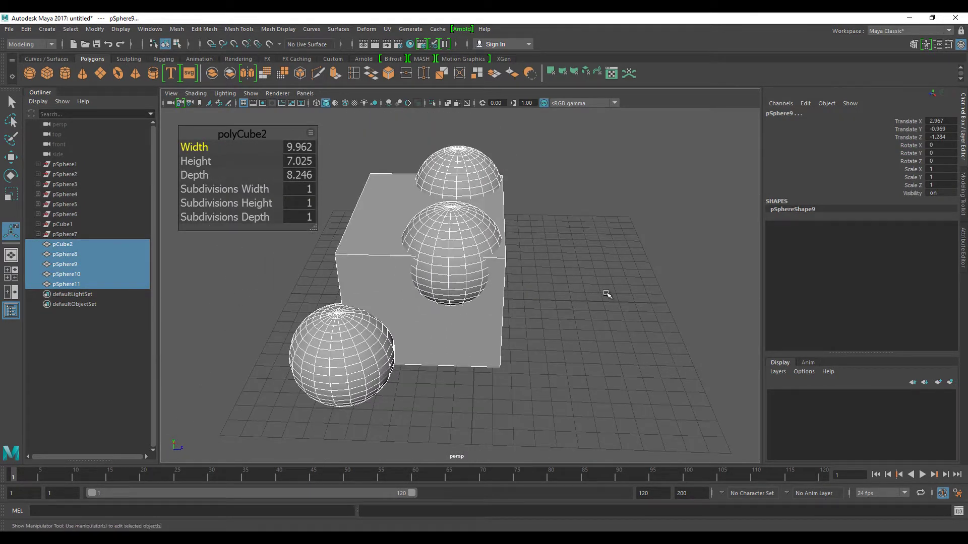
left_click(604, 295)
left_click(446, 241)
left_click(476, 171, "shift")
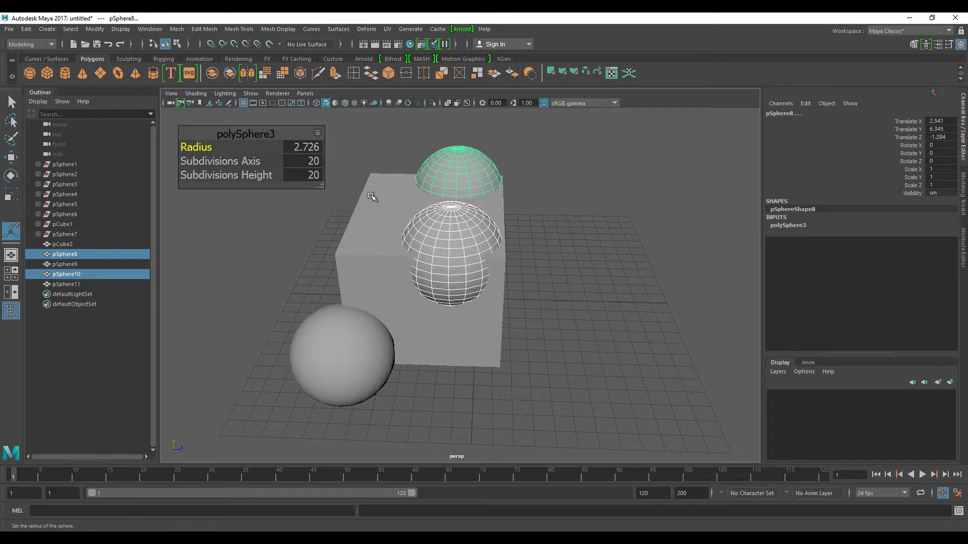
key("w")
left_click_drag(584, 232, 524, 253, "alt")
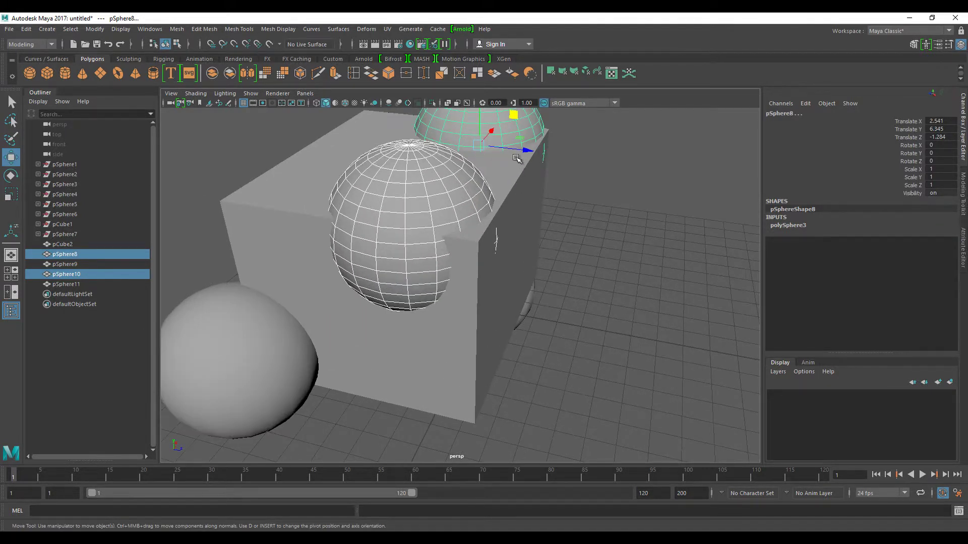
mouse_move(517, 158)
left_mouse_down()
mouse_move(514, 151)
mouse_move(619, 244)
left_mouse_up()
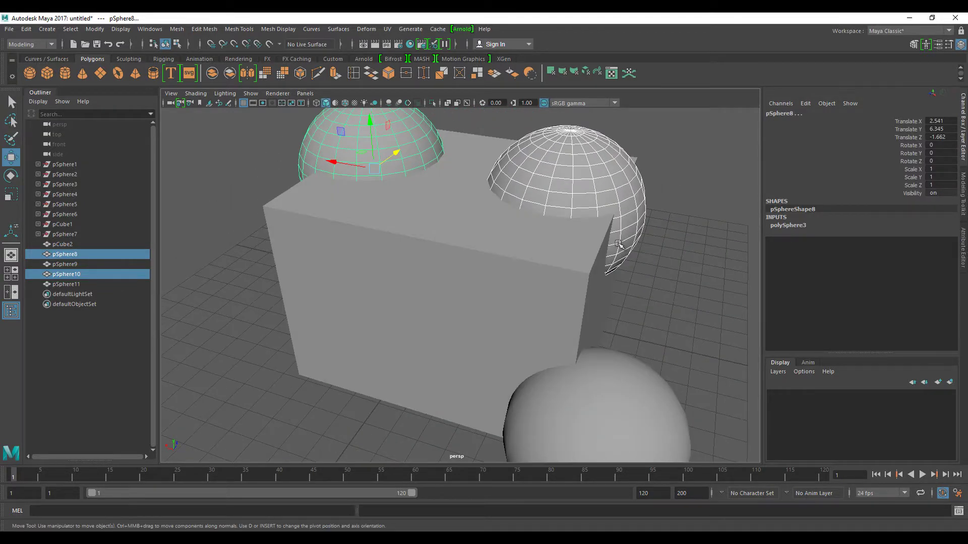
scroll(615, 272, "down", 5)
left_click_drag(611, 298, 648, 295, "alt")
Step: Select the cube and all four spheres and orbit around them to check placement
left_click(490, 279)
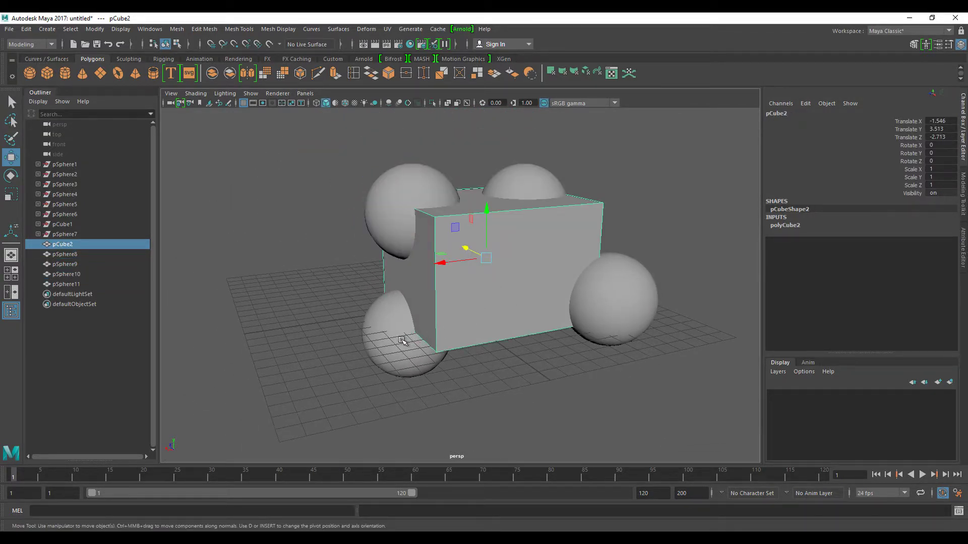
left_click(404, 341, "shift")
left_click(625, 305, "shift")
left_click(542, 187, "shift")
left_click(442, 190, "shift")
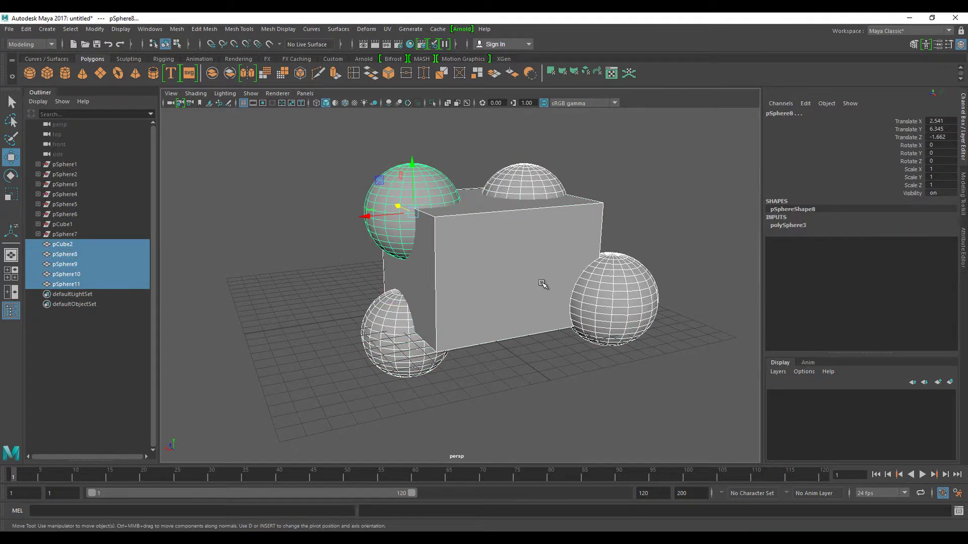
mouse_move(542, 281)
left_mouse_down("alt")
mouse_move(519, 287)
mouse_move(527, 300)
left_mouse_up("alt")
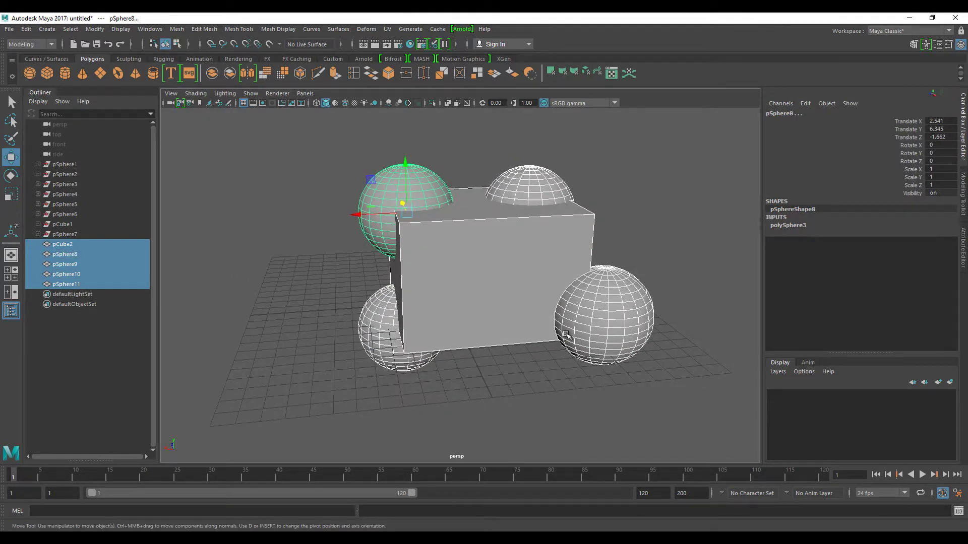
middle_click_drag(566, 333, 515, 299, "alt")
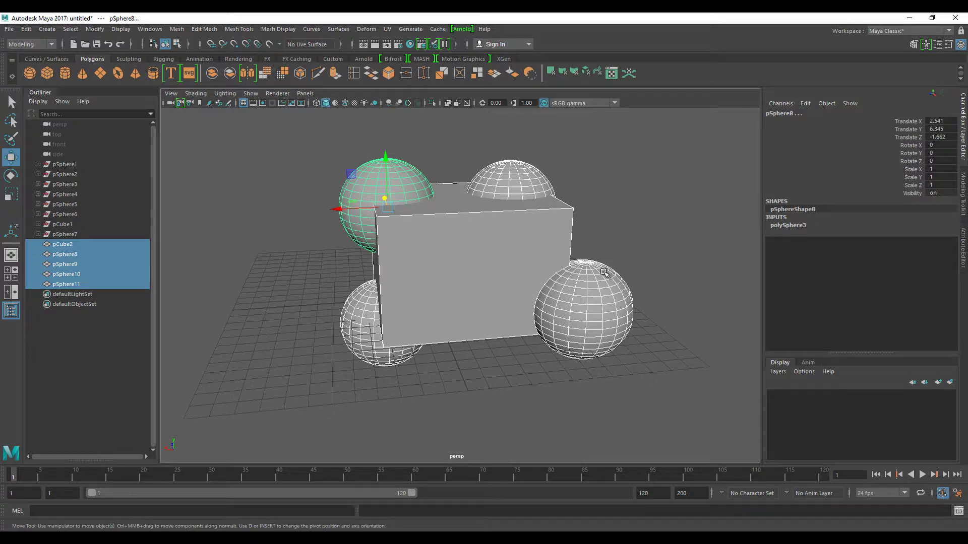
mouse_move(656, 324)
left_mouse_down("alt")
mouse_move(573, 320)
mouse_move(567, 314)
mouse_move(600, 320)
mouse_move(570, 317)
mouse_move(554, 260)
left_mouse_up("alt")
mouse_move(494, 282)
left_mouse_down("alt")
mouse_move(594, 328)
mouse_move(680, 324)
mouse_move(684, 353)
left_mouse_up("alt")
Step: Select only the four spheres, excluding the cube, and Combine them into pSphere12
left_click(684, 353)
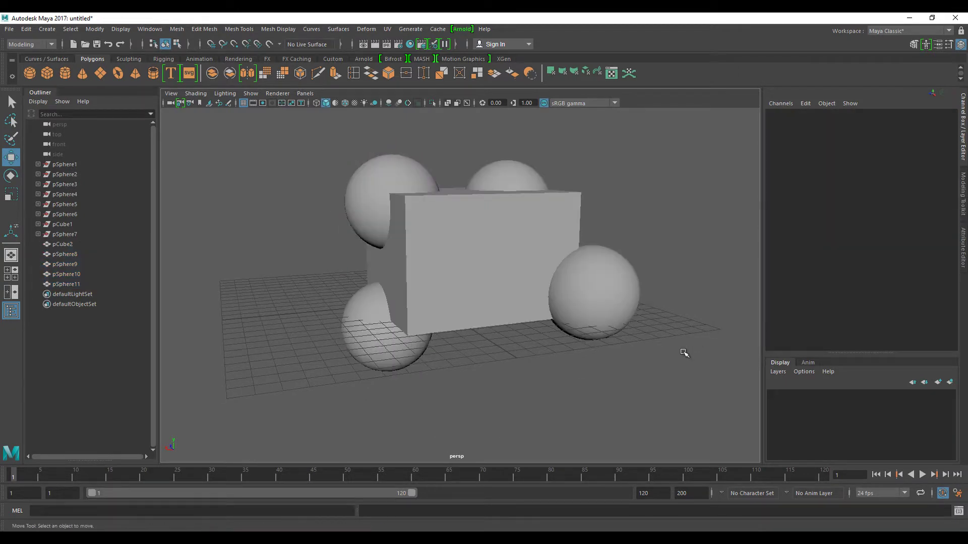
scroll(675, 361, "up", 2)
scroll(655, 363, "up", 2)
scroll(651, 359, "up", 2)
middle_click_drag(658, 359, 655, 370, "alt")
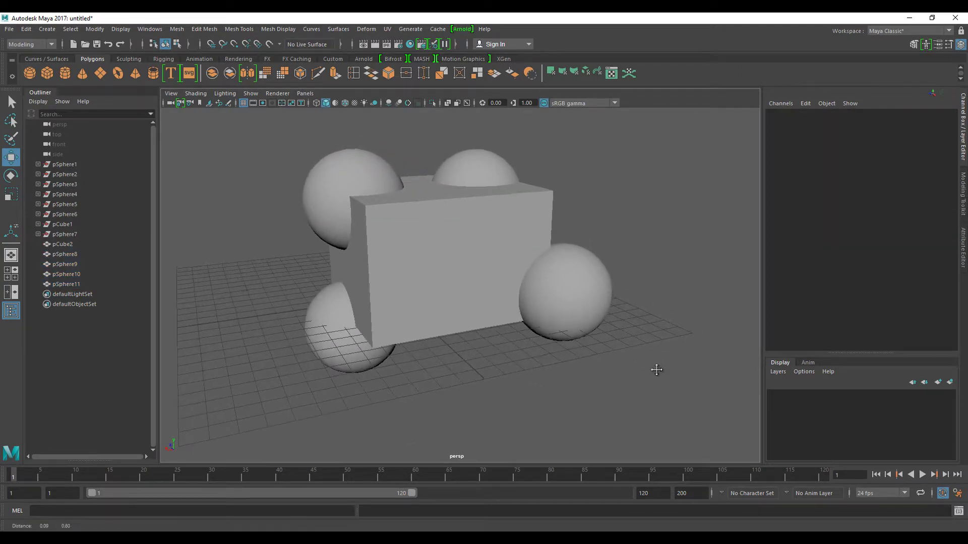
left_click(377, 185)
scroll(532, 282, "down", 2)
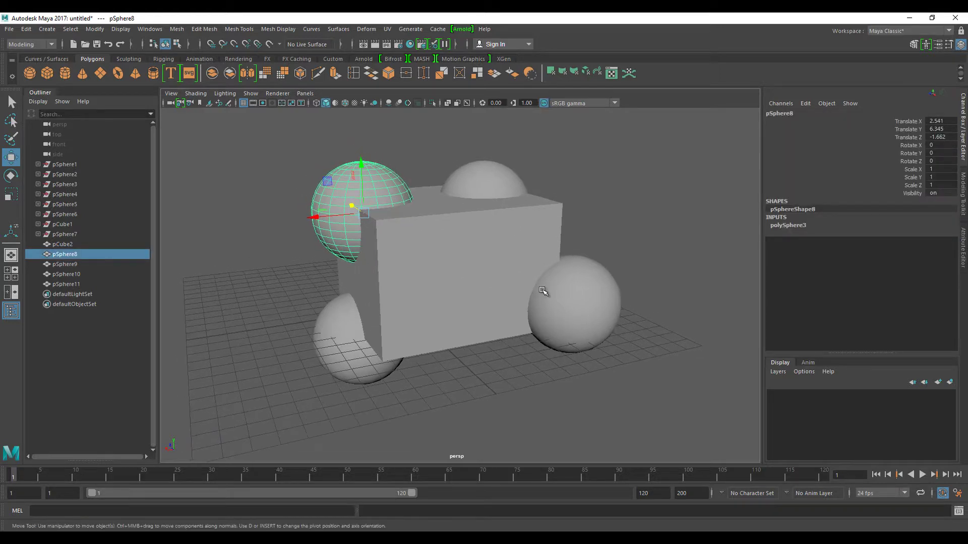
scroll(584, 330, "down", 2)
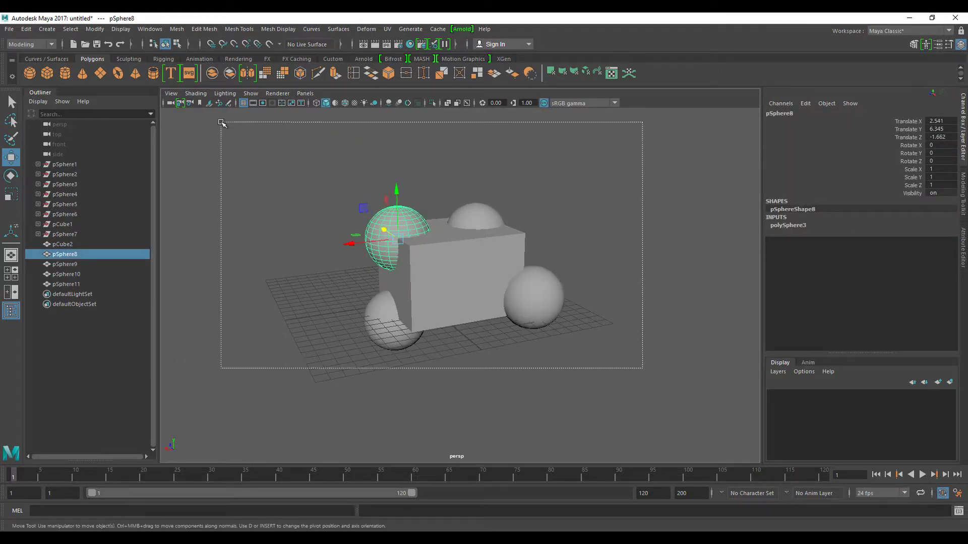
left_click_drag(641, 370, 219, 119)
left_click(471, 303, "ctrl")
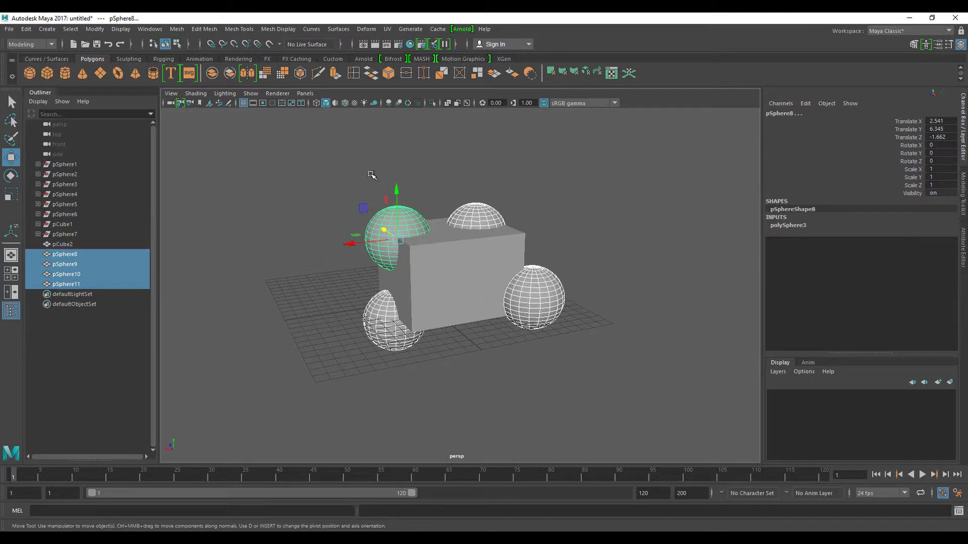
left_click(215, 75)
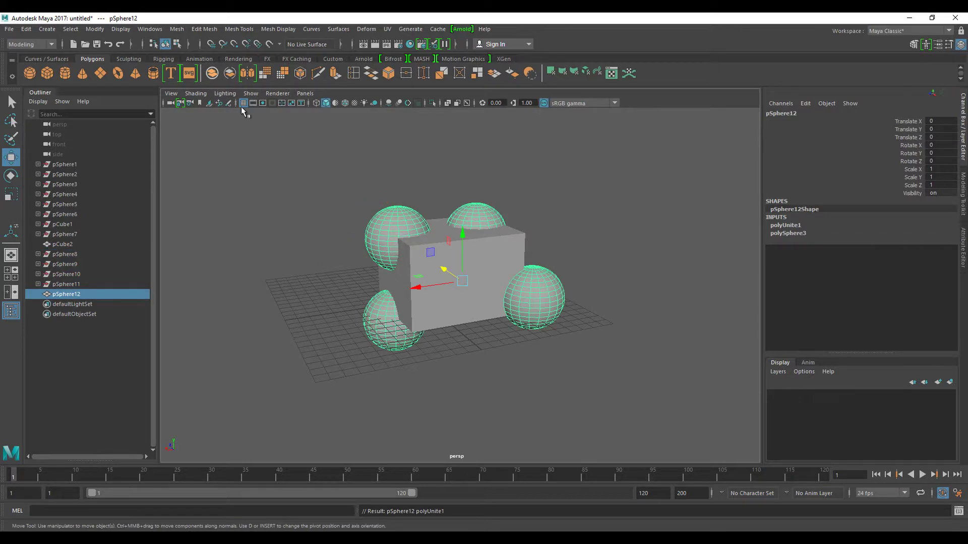
Step: Subtract combined pSphere12 from cube pCube2 with Boolean Difference
mouse_move(523, 417)
left_mouse_down("alt")
mouse_move(436, 384)
mouse_move(471, 392)
mouse_move(470, 383)
left_mouse_up("alt")
left_click(424, 377)
left_click(423, 277)
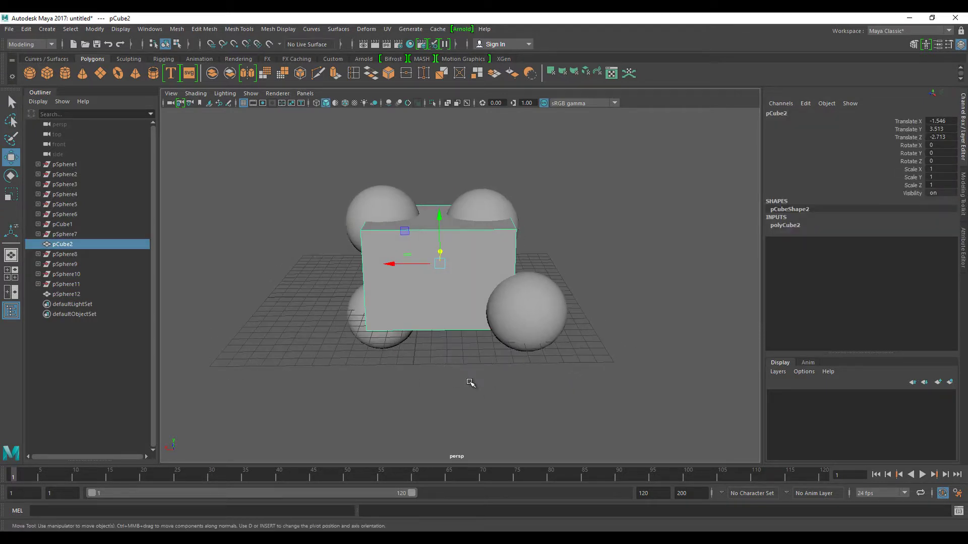
left_click(527, 312, "shift")
right_click_drag(597, 317, 633, 324, "alt")
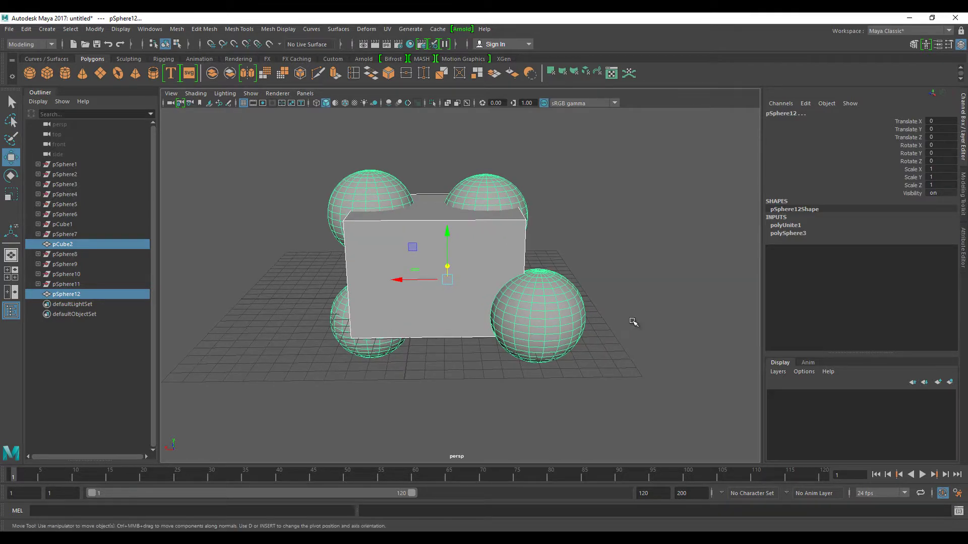
left_click(530, 74)
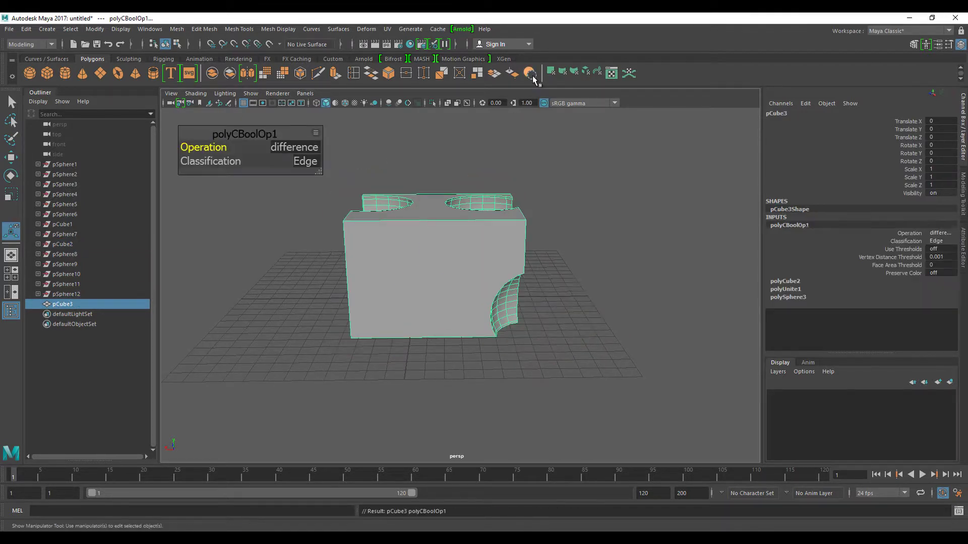
Step: Deselect and orbit down onto the block to view its four rounded scoops
left_click(612, 222)
mouse_move(614, 268)
left_mouse_down("alt")
mouse_move(533, 351)
mouse_move(430, 262)
mouse_move(391, 305)
mouse_move(588, 303)
mouse_move(578, 315)
left_mouse_up("alt")
scroll(577, 315, "down", 2)
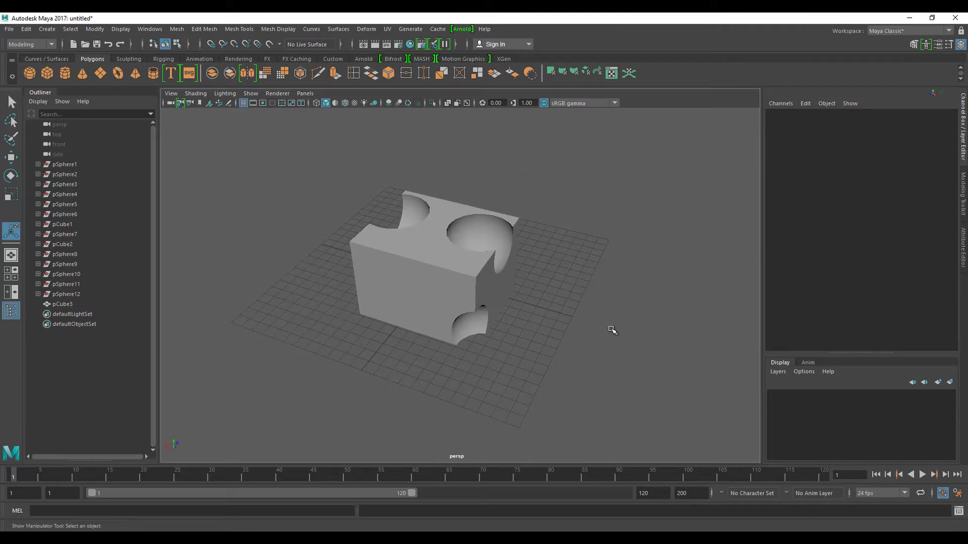
middle_click_drag(611, 331, 558, 320, "alt")
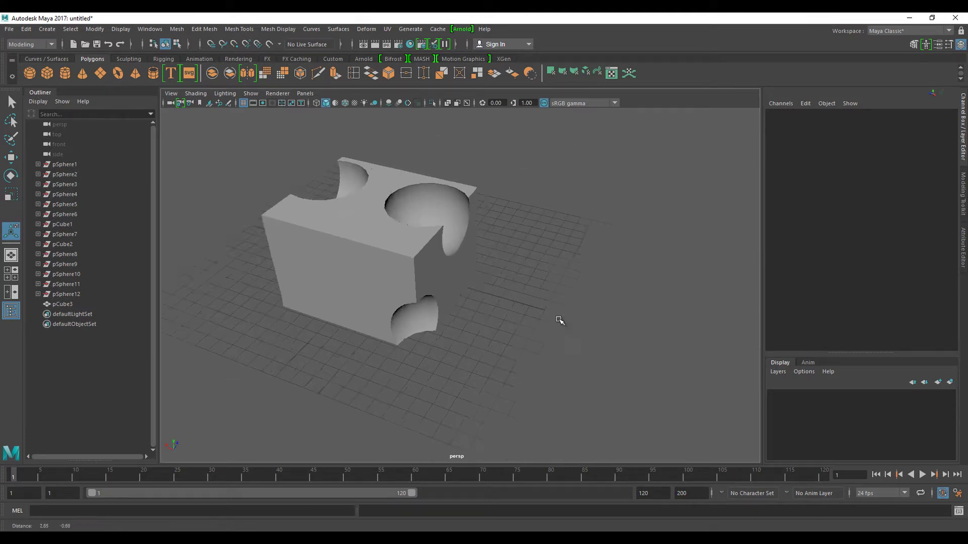
Step: Undo the Boolean cut, restoring pCube2 and pSphere12
left_click(387, 246)
key("ctrl+z")
key("ctrl+z")
mouse_move(524, 319)
left_mouse_down("alt")
mouse_move(552, 307)
mouse_move(418, 350)
left_mouse_up("alt")
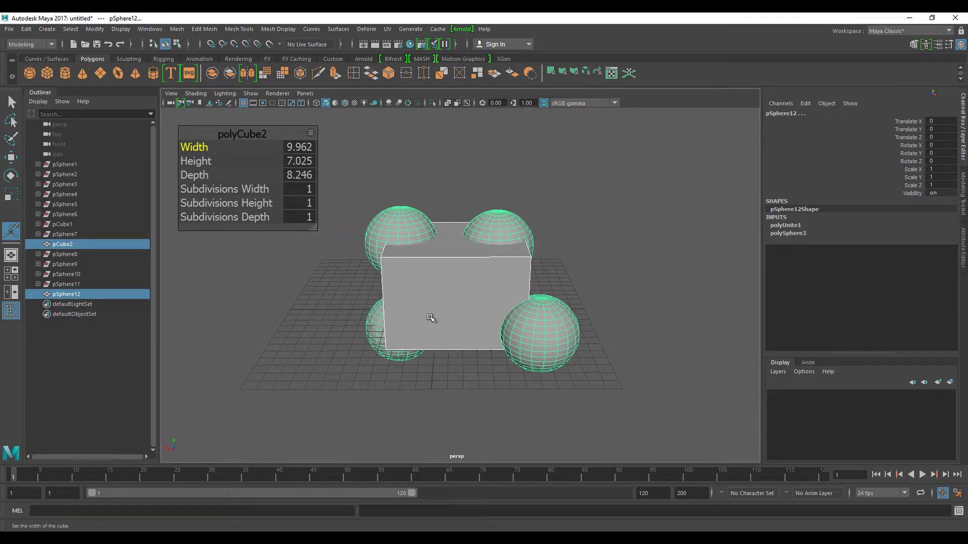
scroll(433, 316, "down", 2)
scroll(444, 318, "down", 2)
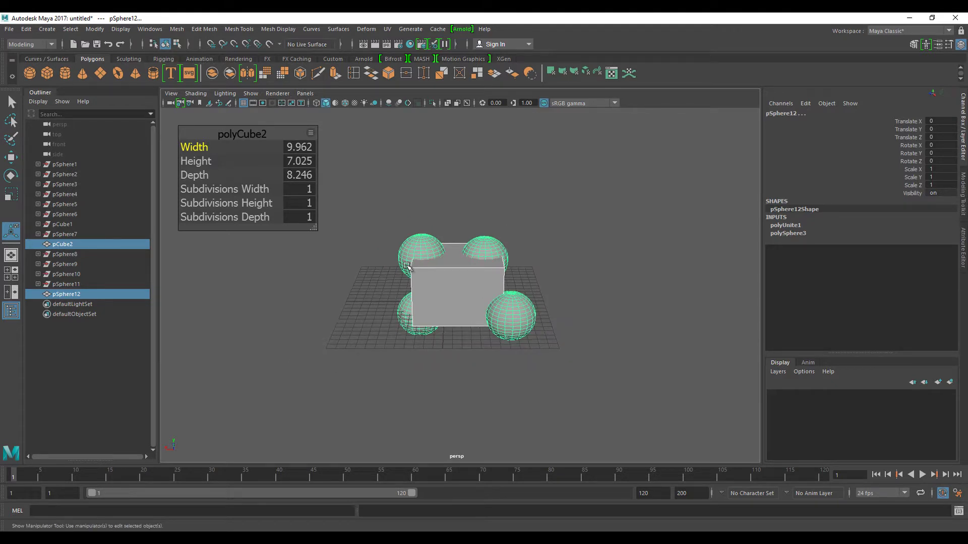
left_click_drag(600, 277, 602, 283, "alt")
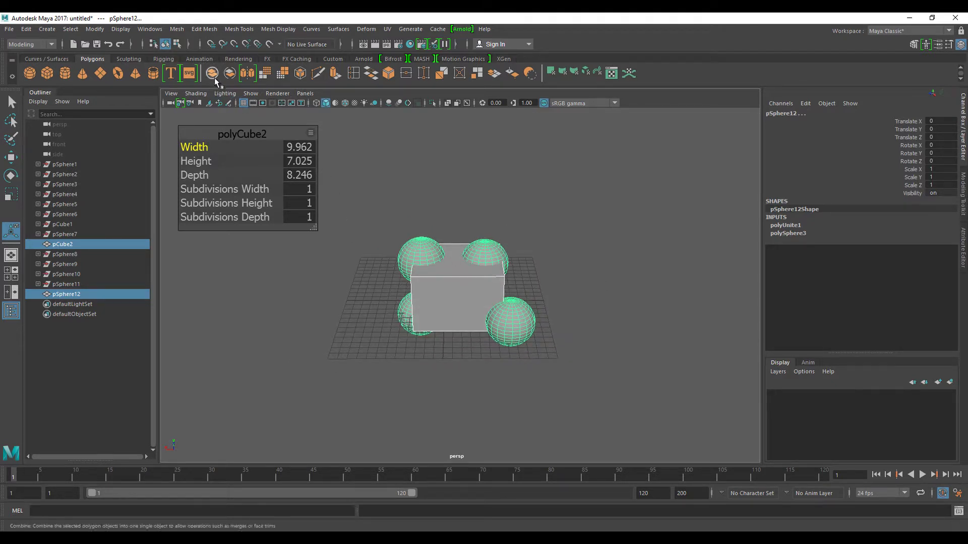
Step: Marquee-select the cube and combined spheres and delete them
left_click(399, 207)
left_click_drag(399, 207, 590, 361)
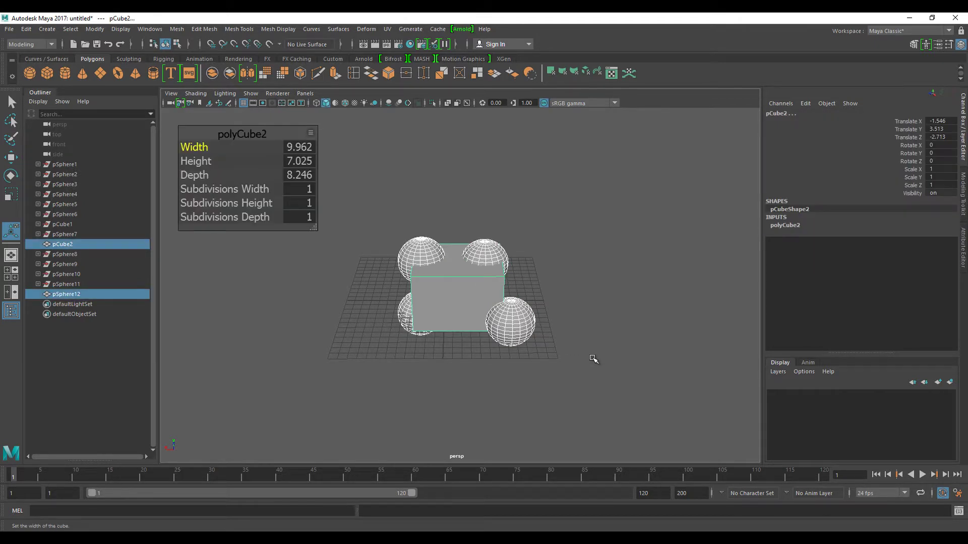
key("Delete")
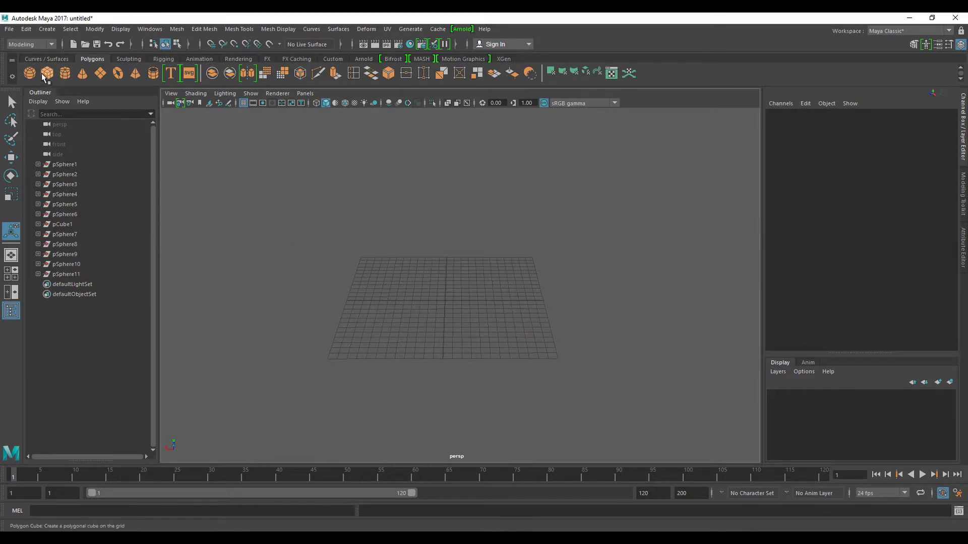
Step: Draw a thin square slab pCube2 and a small test sphere beside it
left_click(47, 73)
mouse_move(349, 252)
left_mouse_down()
mouse_move(590, 348)
mouse_move(558, 337)
mouse_move(554, 297)
left_mouse_up()
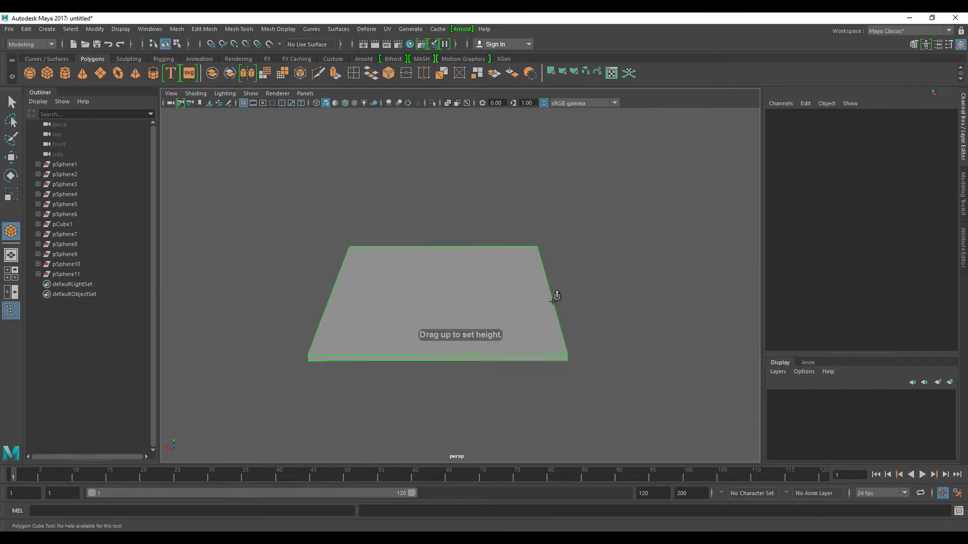
left_click(30, 73)
left_click_drag(326, 263, 337, 270)
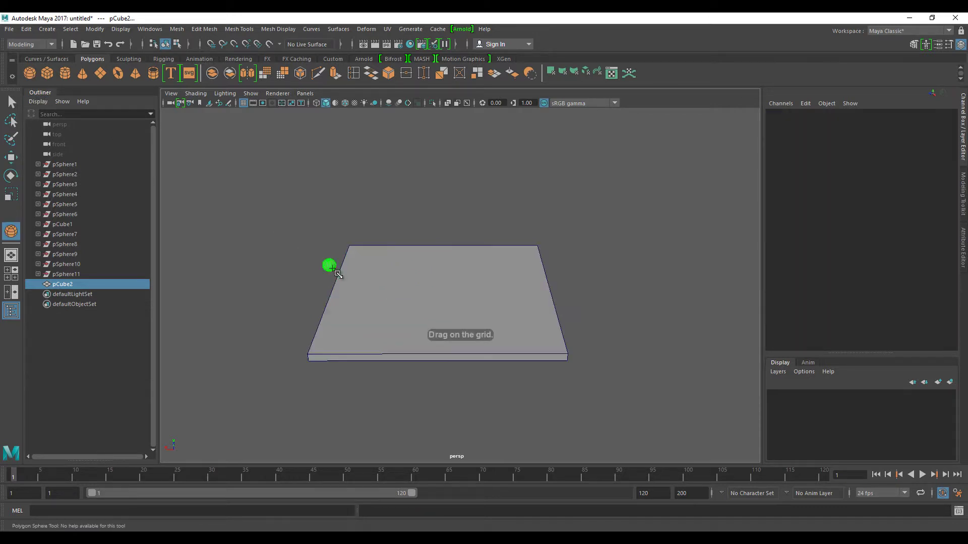
left_click_drag(378, 300, 373, 316, "alt")
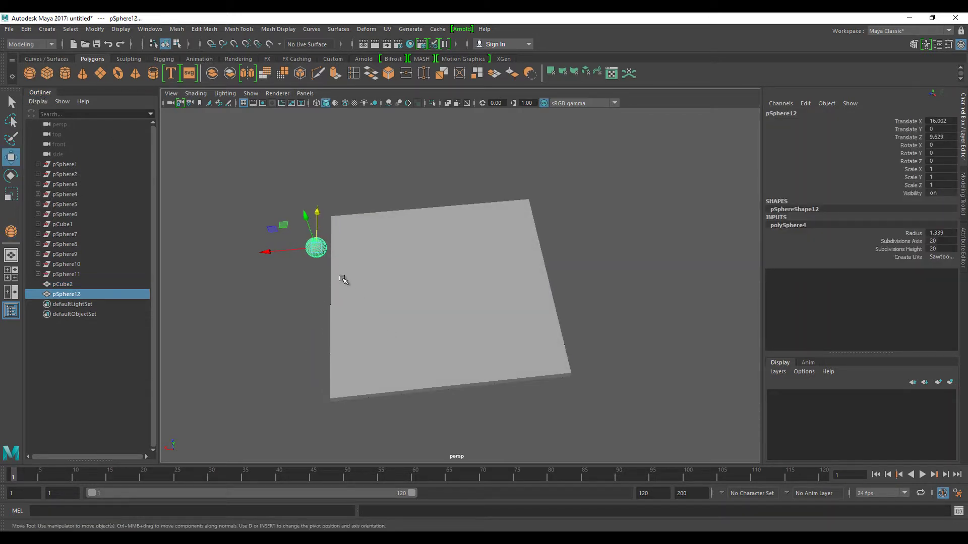
Step: Delete the test sphere and start drawing a cylinder base left of the slab
key("Delete")
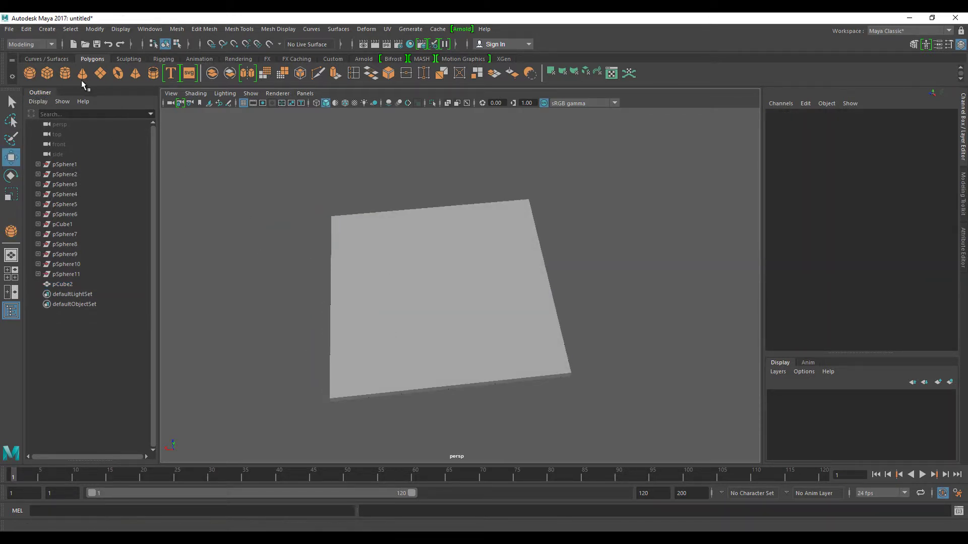
left_click(65, 73)
mouse_move(295, 239)
left_mouse_down()
mouse_move(309, 242)
mouse_move(309, 201)
left_mouse_up()
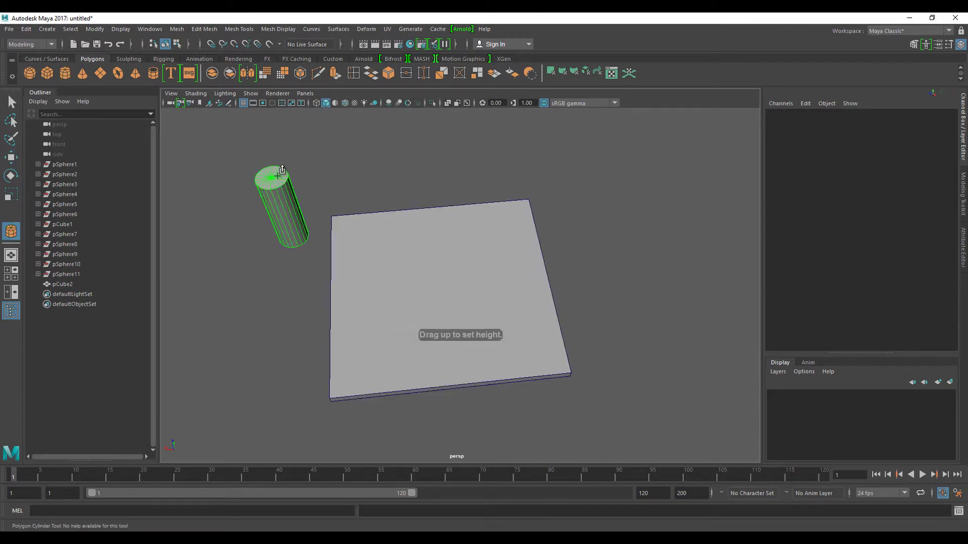
Step: Finish the cylinder and duplicate it along X into a row of five across the plate
mouse_move(304, 298)
left_mouse_down("alt")
mouse_move(325, 298)
mouse_move(318, 262)
mouse_move(338, 252)
mouse_move(423, 356)
mouse_move(403, 343)
left_mouse_up("alt")
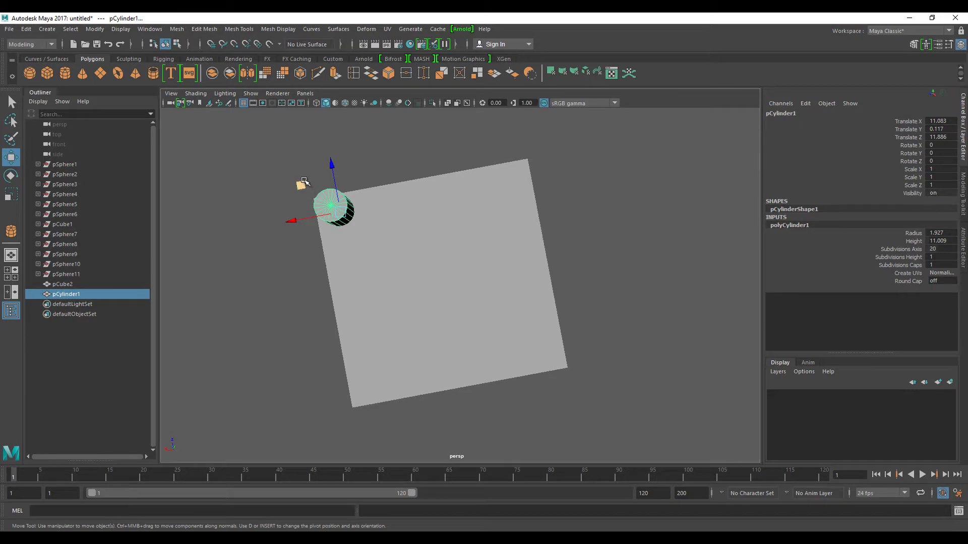
left_click_drag(298, 187, 312, 202)
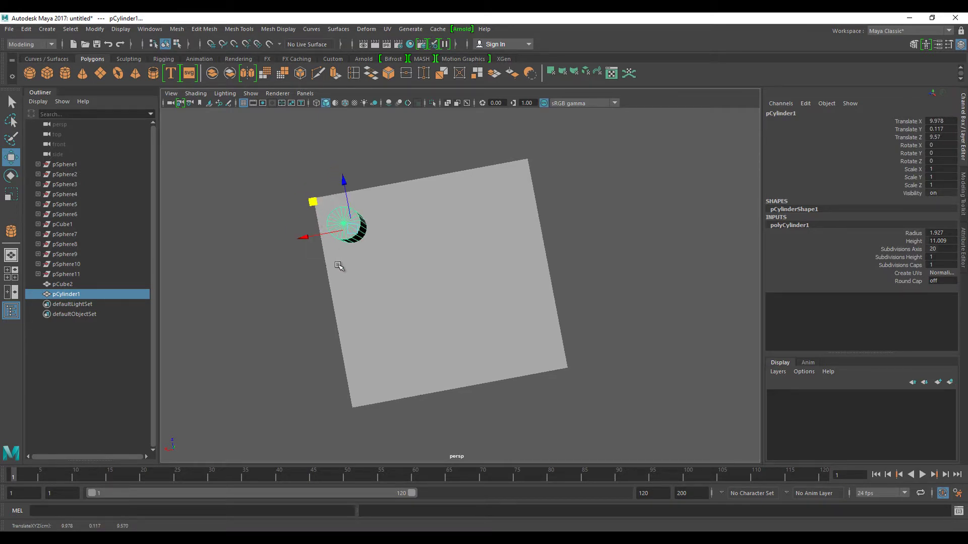
key("ctrl+d")
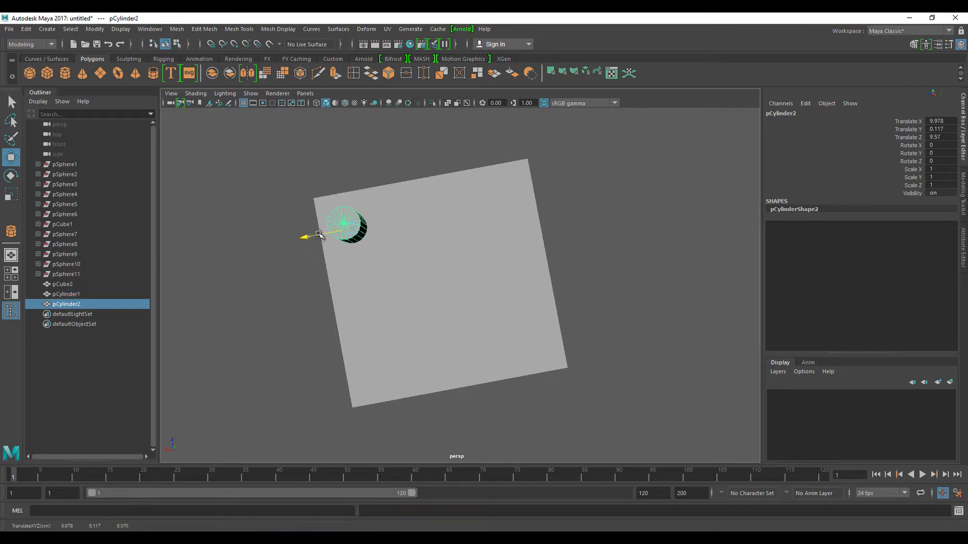
left_click_drag(312, 235, 356, 227)
key("shift+d")
key("shift+d")
key("shift+d")
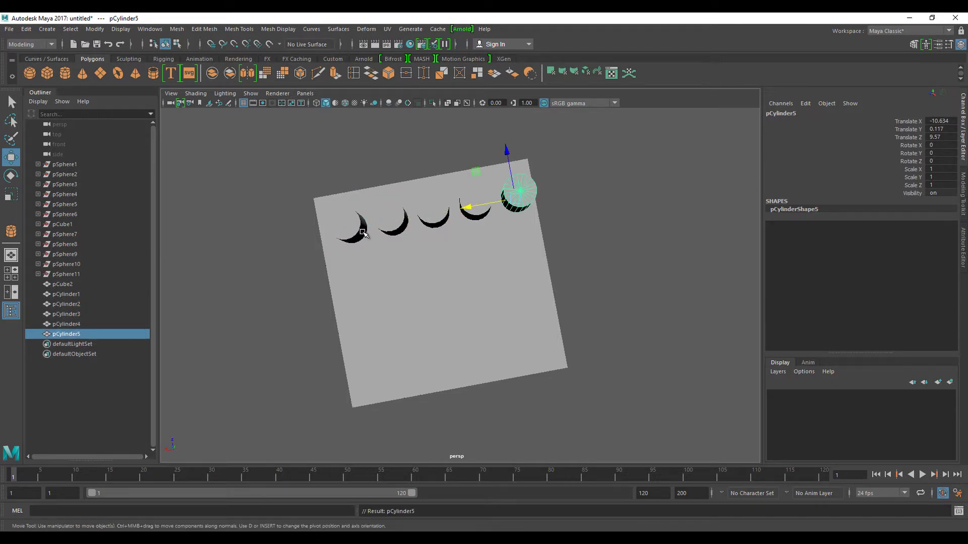
Step: Duplicate the row along Z into four rows, forming a 5×4 cylinder grid
left_click_drag(578, 263, 266, 154)
mouse_move(454, 303)
left_mouse_down("alt")
mouse_move(495, 346)
mouse_move(436, 273)
mouse_move(466, 260)
left_mouse_up("alt")
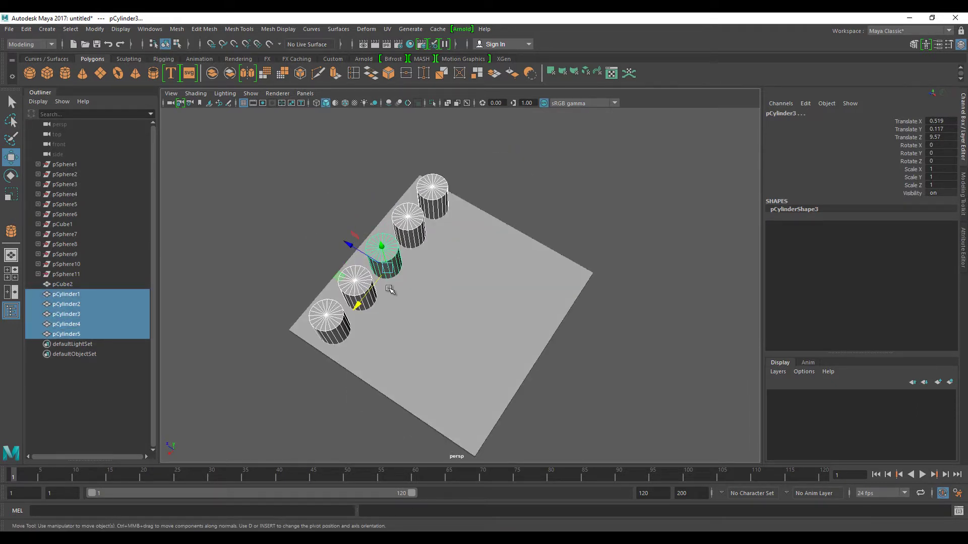
key("ctrl+d")
left_click_drag(362, 248, 396, 271)
key("Caps_Lock")
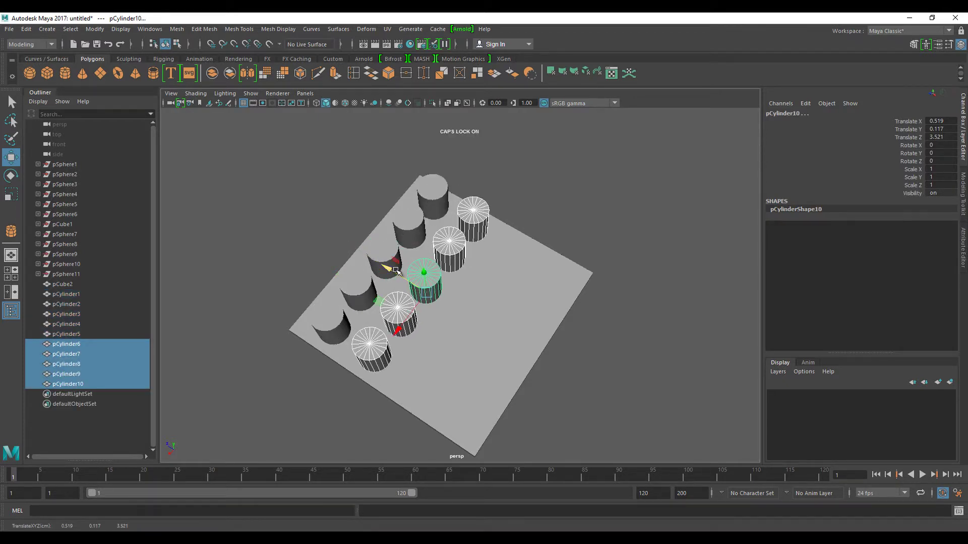
key("shift+d")
key("shift+d")
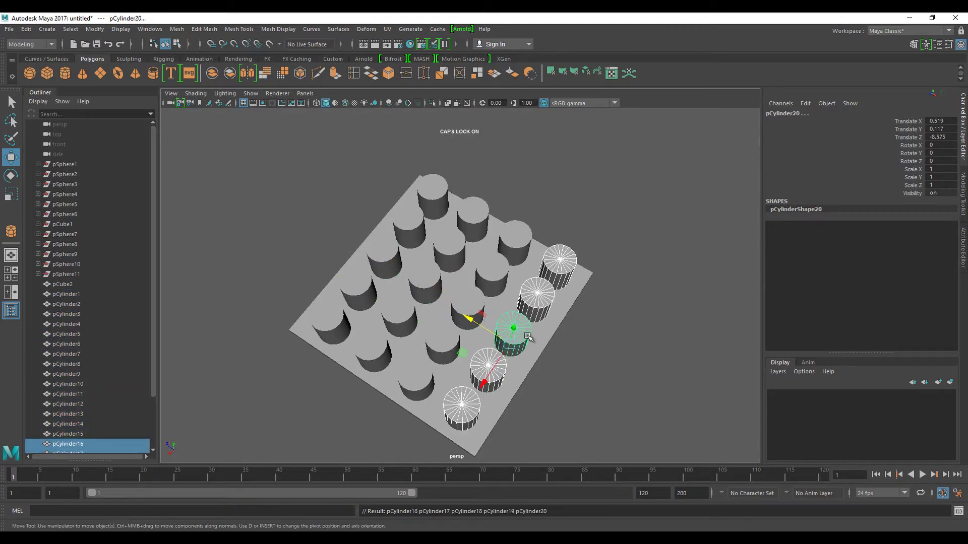
mouse_move(595, 373)
left_mouse_down("alt")
mouse_move(623, 393)
mouse_move(629, 376)
left_mouse_up("alt")
left_click(623, 393)
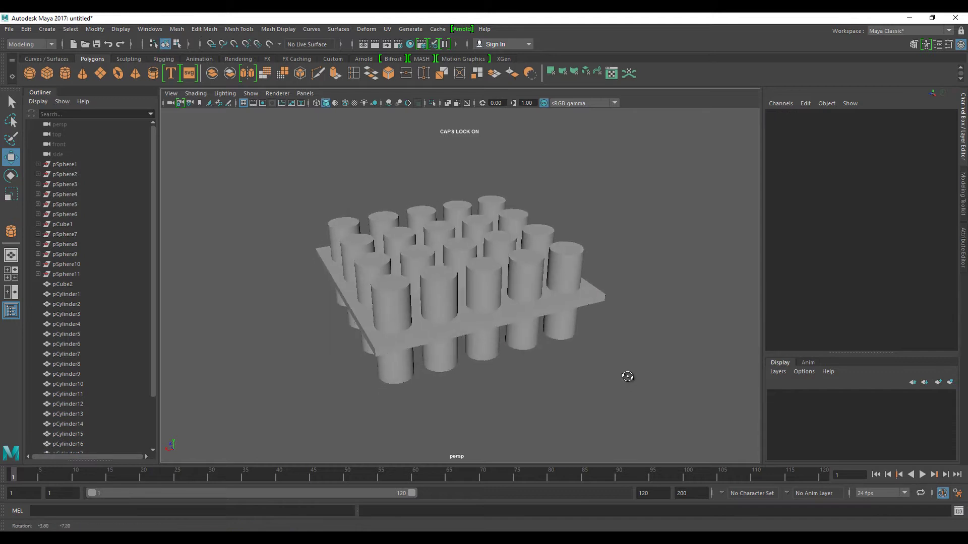
Step: Select the plate pCube2 and add four front cylinders to the selection as a test
mouse_move(561, 400)
left_mouse_down("alt")
mouse_move(606, 385)
mouse_move(484, 332)
left_mouse_up("alt")
left_click(474, 320)
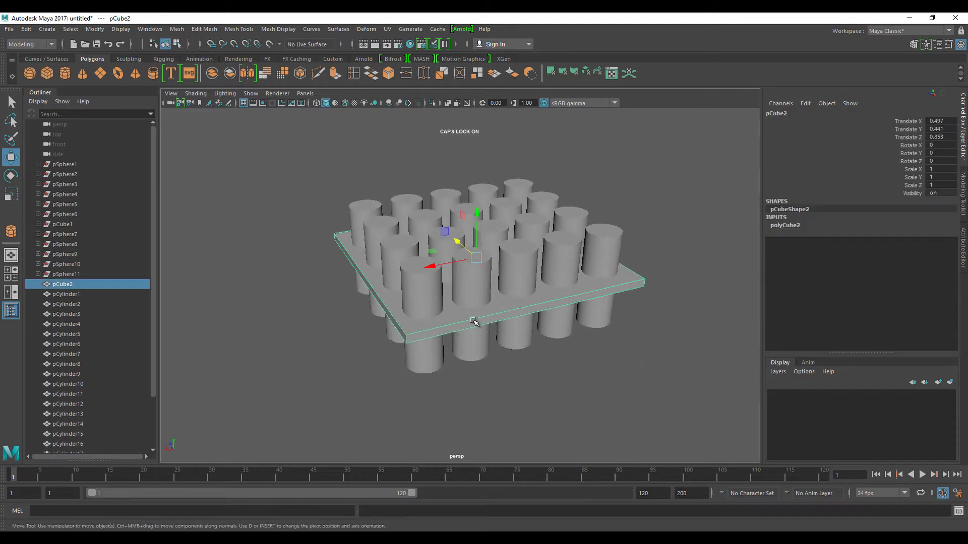
left_click(414, 288, "shift")
left_click(467, 278, "shift")
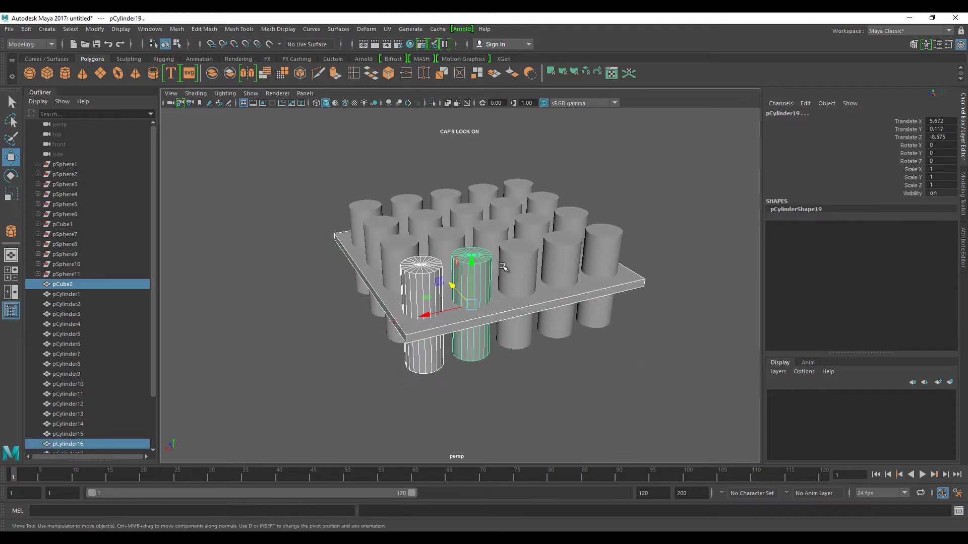
left_click(519, 265, "shift")
left_click(555, 249, "shift")
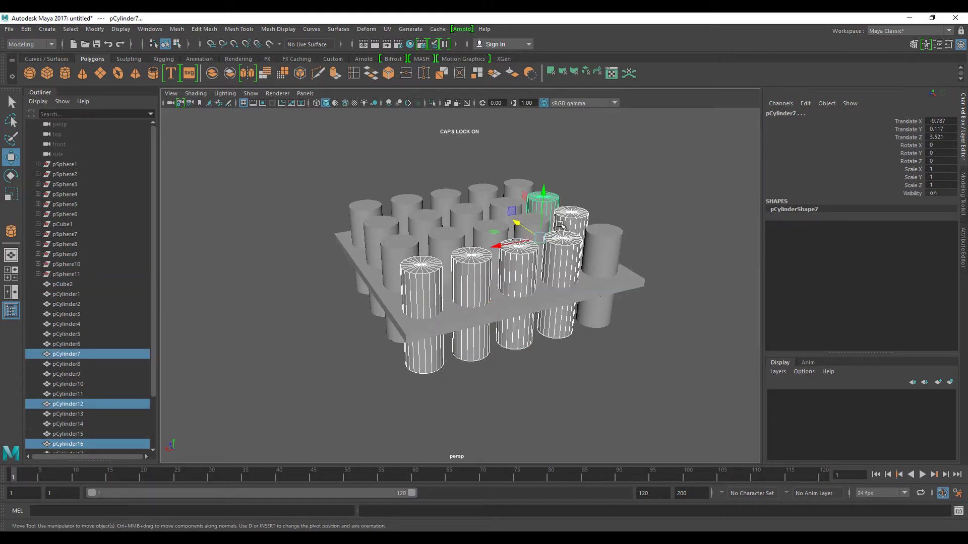
Step: Experiment with selecting the front-left, middle and right front cylinders versus the plate
left_click(435, 288)
left_click(469, 282, "shift")
left_click(520, 270, "shift")
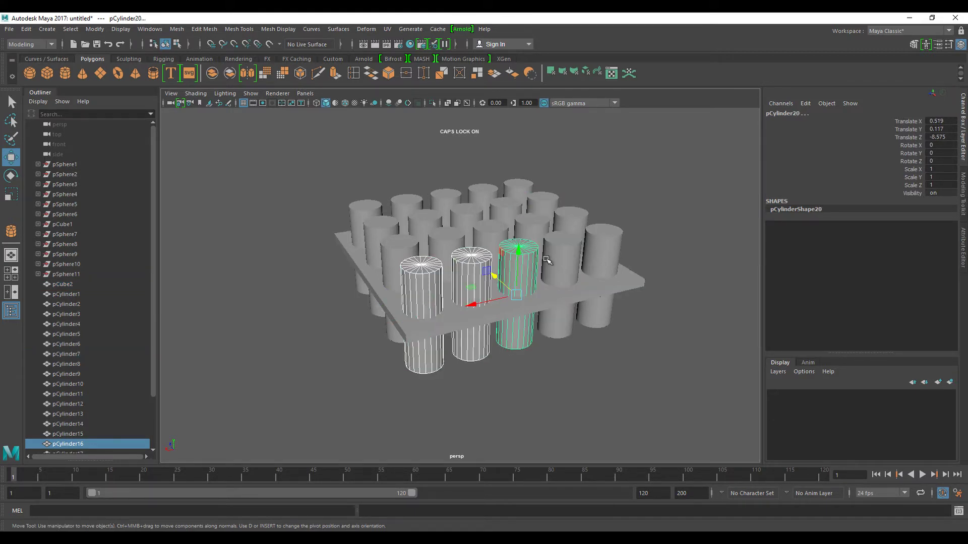
left_click(558, 296)
left_click(423, 295)
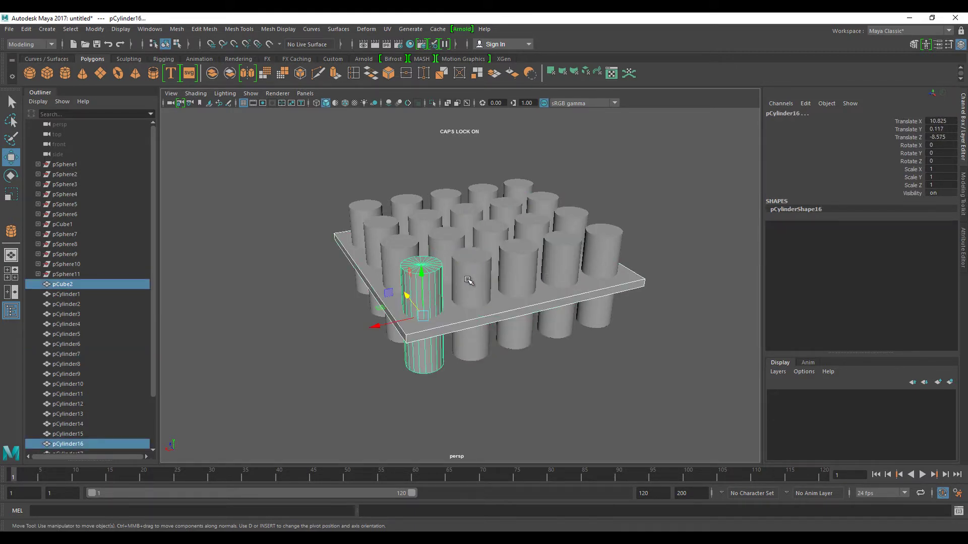
left_click(470, 281, "shift")
left_click(519, 273, "shift")
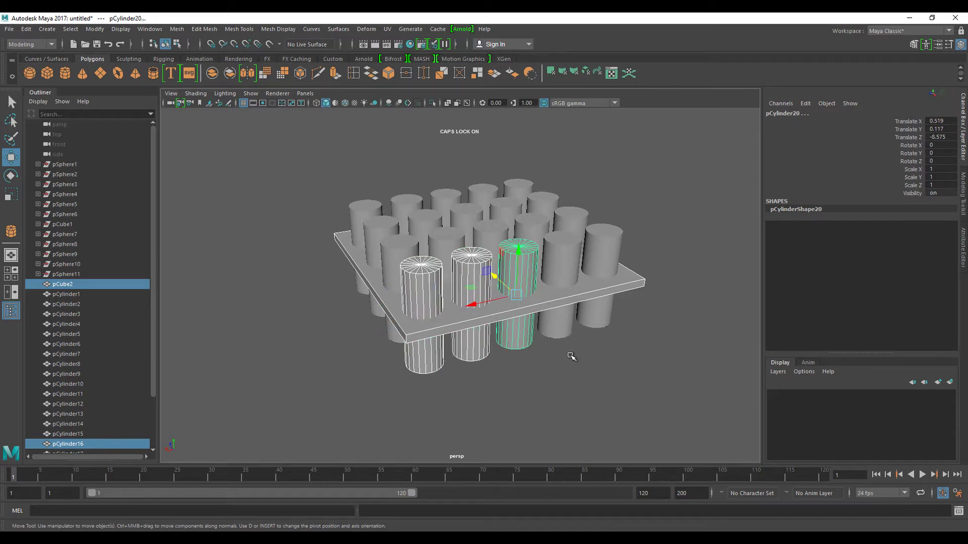
Step: Marquee-select all twenty cylinders, pCylinder1–pCylinder20, leaving the plate pCube2 out
left_click_drag(571, 356, 551, 356, "alt")
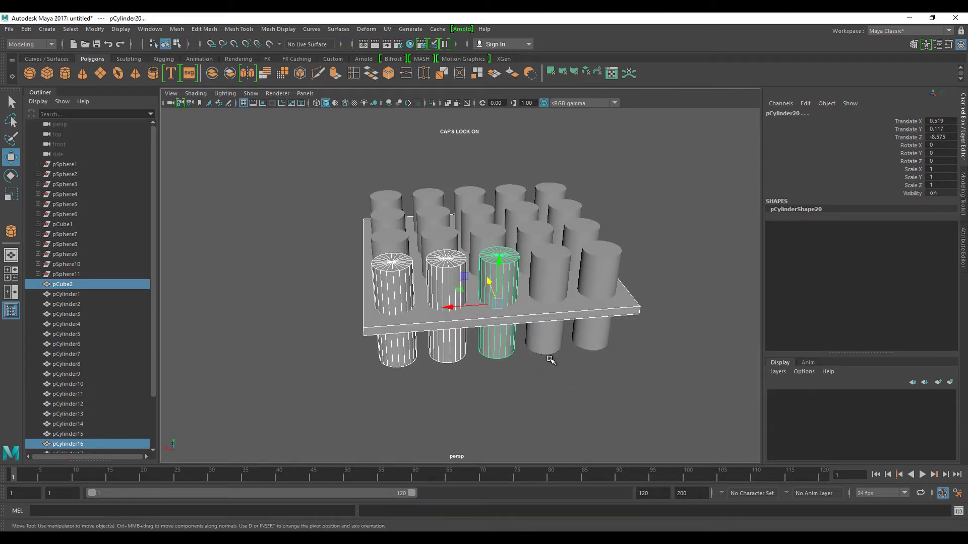
left_click(514, 373)
left_click_drag(447, 399, 462, 391, "alt")
left_click_drag(278, 149, 696, 362)
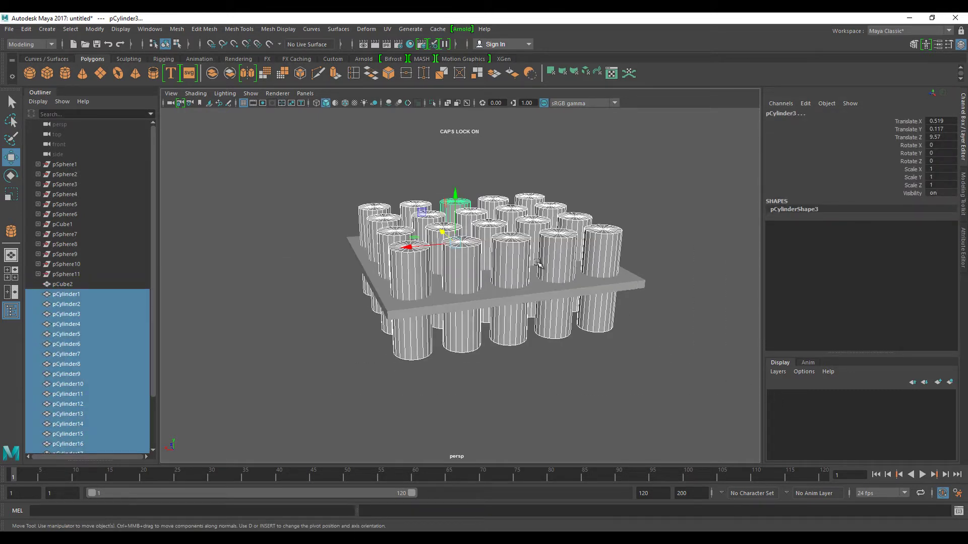
Step: Combine the twenty cylinders into one mesh, pCylinder21, and check it moves as one piece
left_click(212, 74)
left_click_drag(233, 203, 449, 340, "alt")
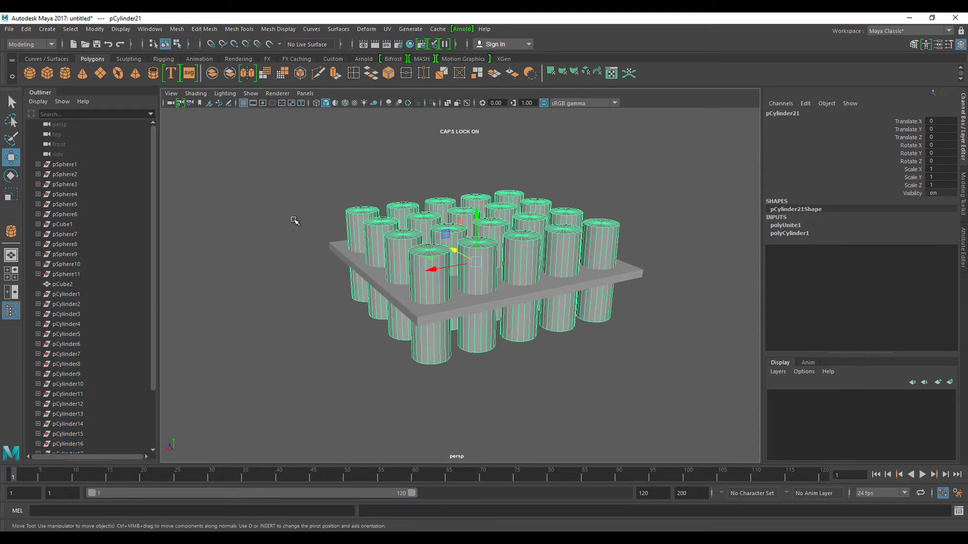
left_click_drag(479, 224, 481, 180)
key("ctrl+z")
left_click(607, 365)
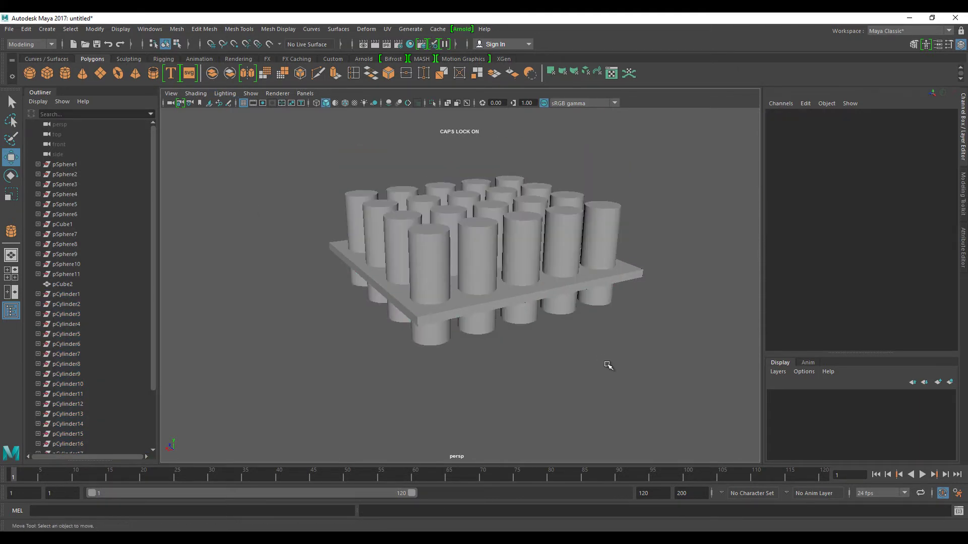
key("ctrl+z")
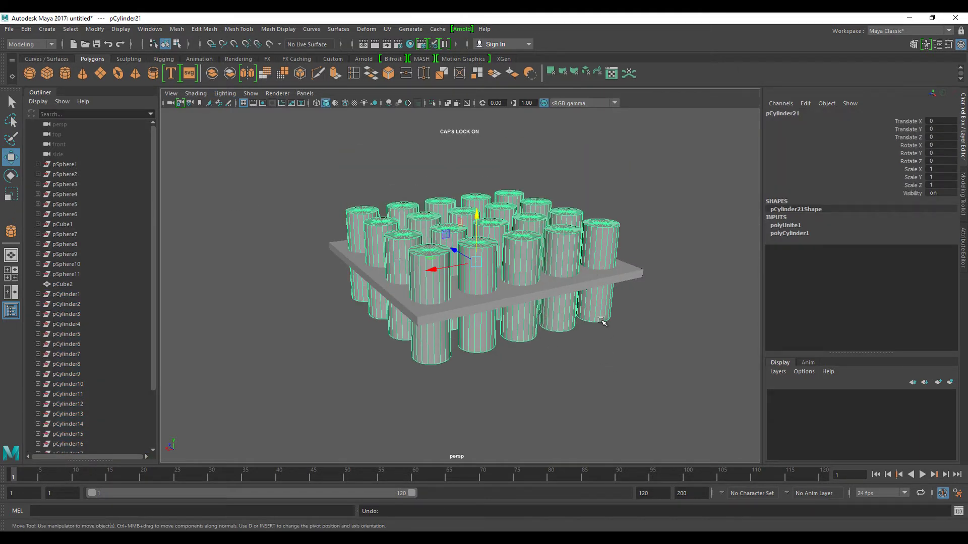
Step: Apply Boolean Difference, pCube2 minus pCylinder21, leaving twenty round holes in the slab
left_click_drag(603, 322, 584, 349, "alt")
left_click(560, 366)
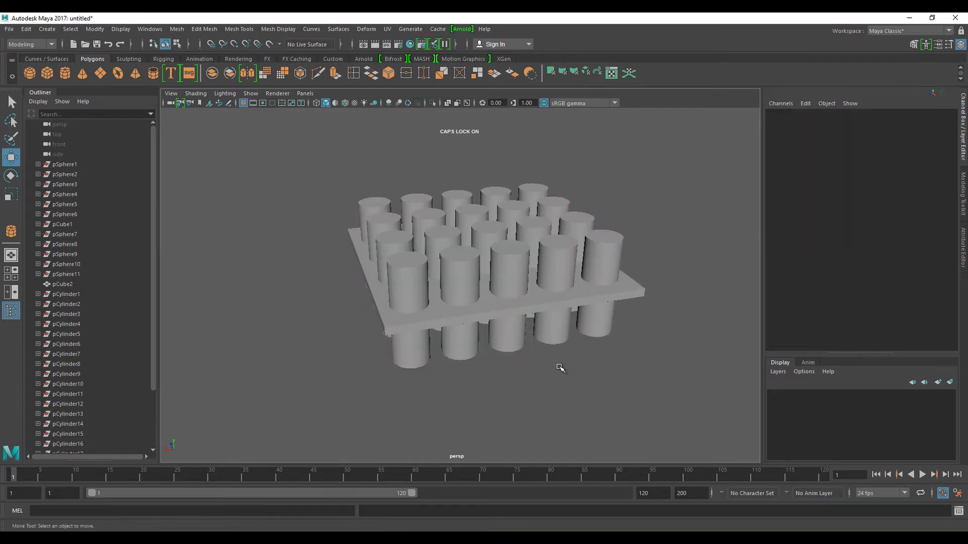
left_click(496, 246)
left_click(558, 365)
left_click_drag(566, 389, 614, 391, "alt")
left_click(643, 276)
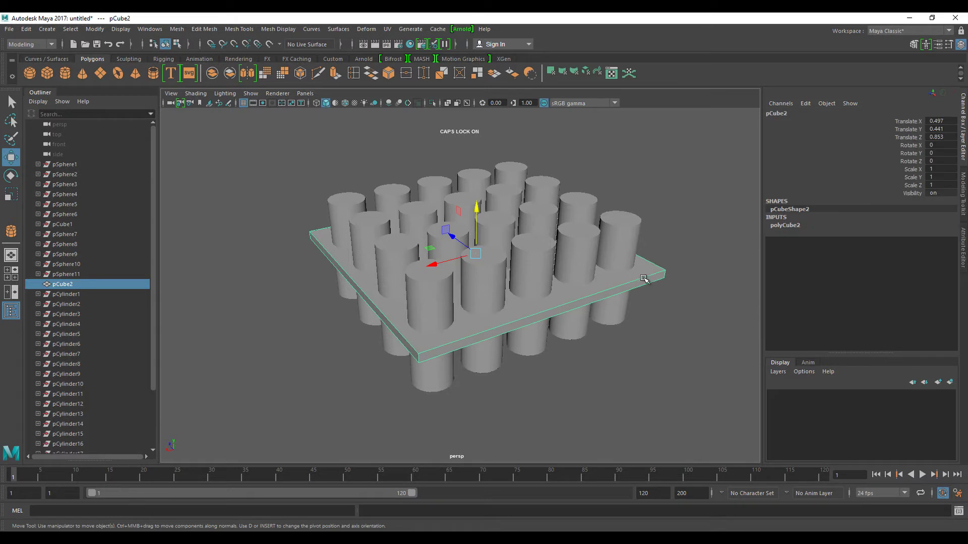
left_click(536, 259)
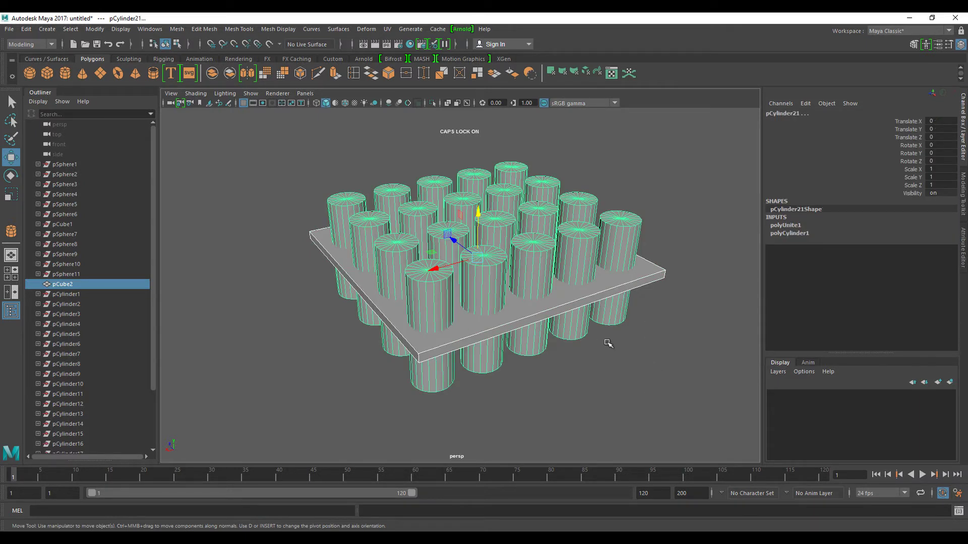
left_click(528, 74)
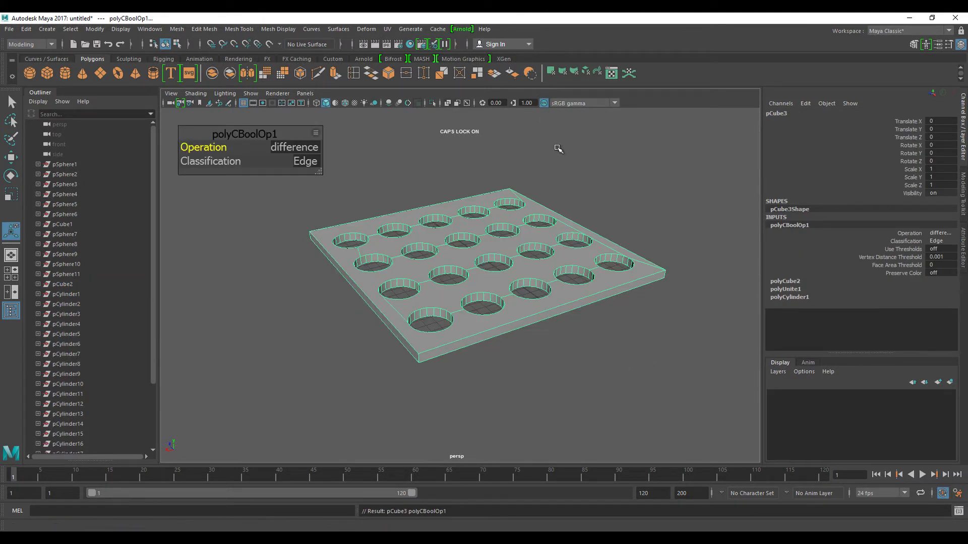
left_click(399, 179)
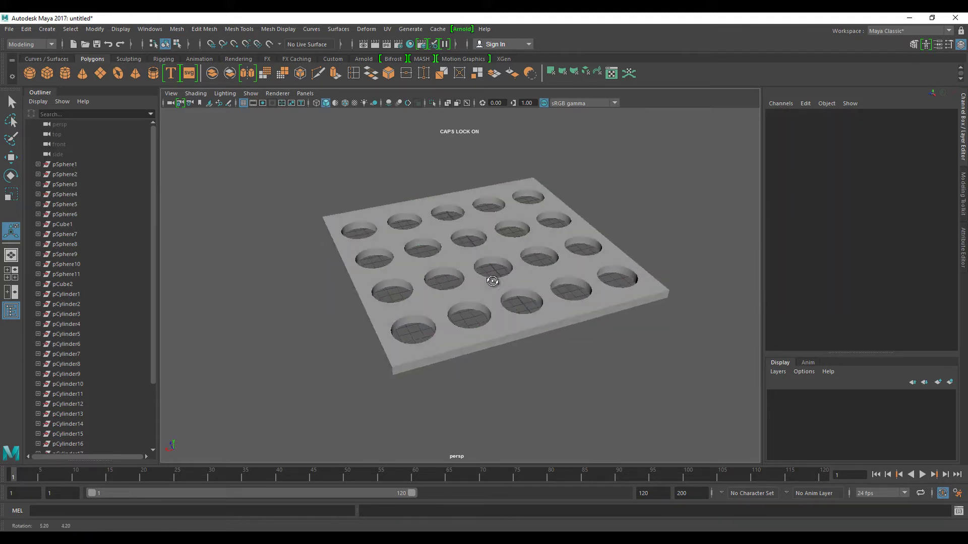
left_click_drag(400, 179, 552, 291, "alt")
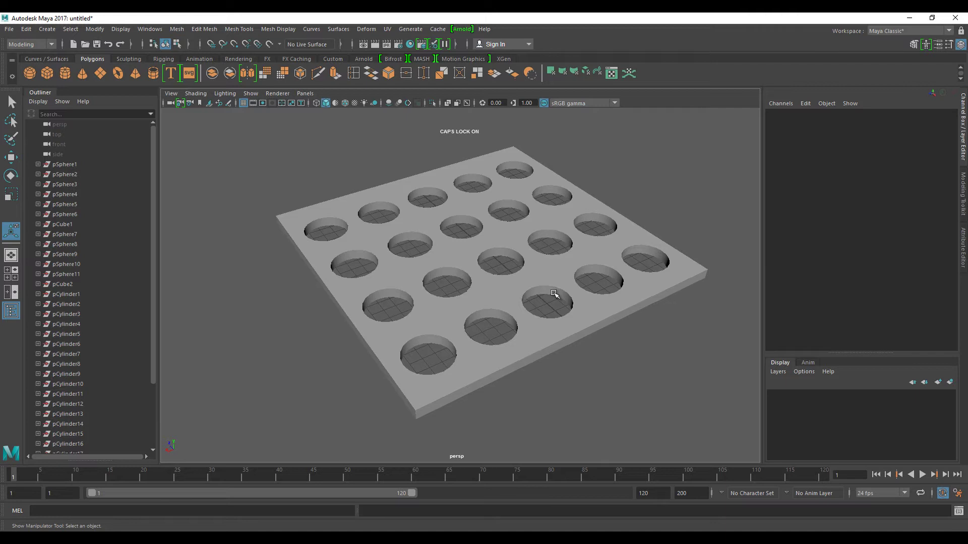
mouse_move(554, 294)
left_mouse_down("alt")
mouse_move(546, 283)
mouse_move(577, 287)
mouse_move(521, 300)
mouse_move(519, 310)
left_mouse_up("alt")
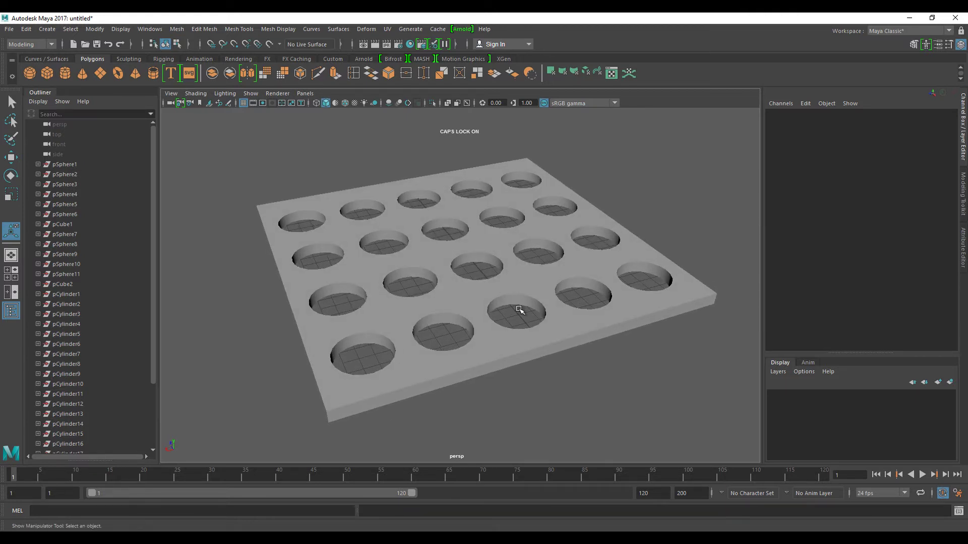